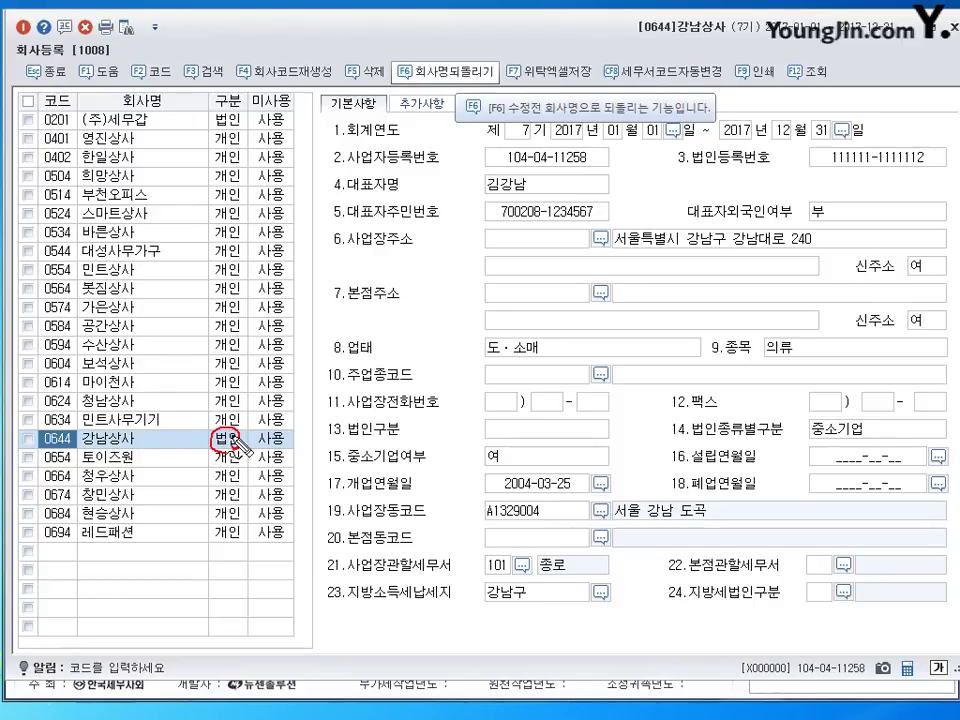
- Switch 강남상사 from 1:법인 to 2:개인, keep it in use, and set tax type 1.일반과세
{"action": "left_click", "coordinate": [237, 450]}
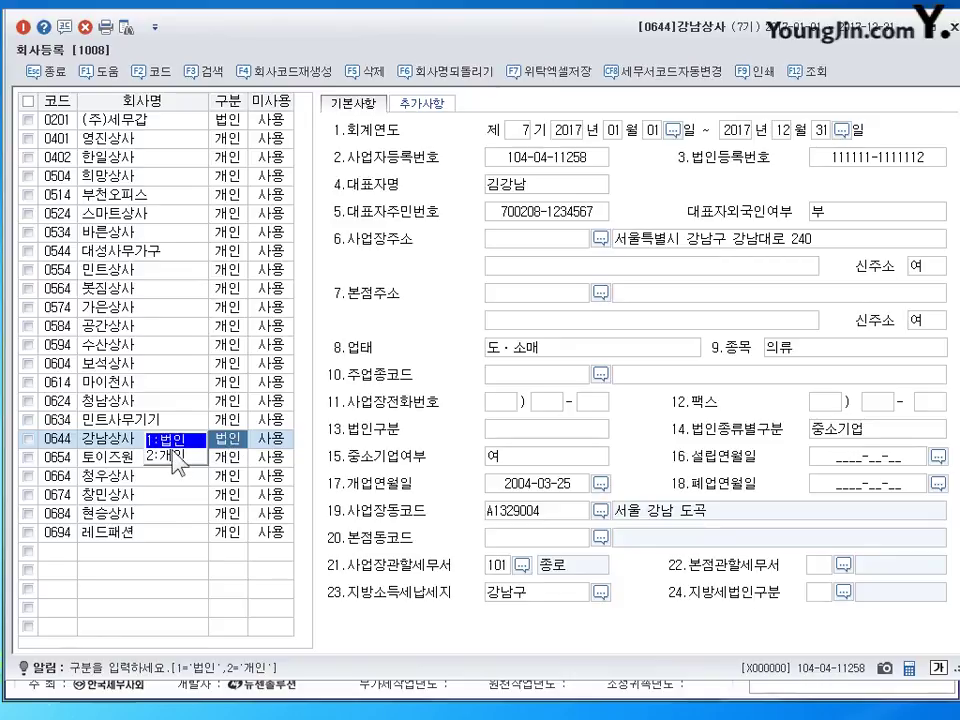
{"action": "left_click", "coordinate": [175, 456]}
{"action": "left_click", "coordinate": [225, 441]}
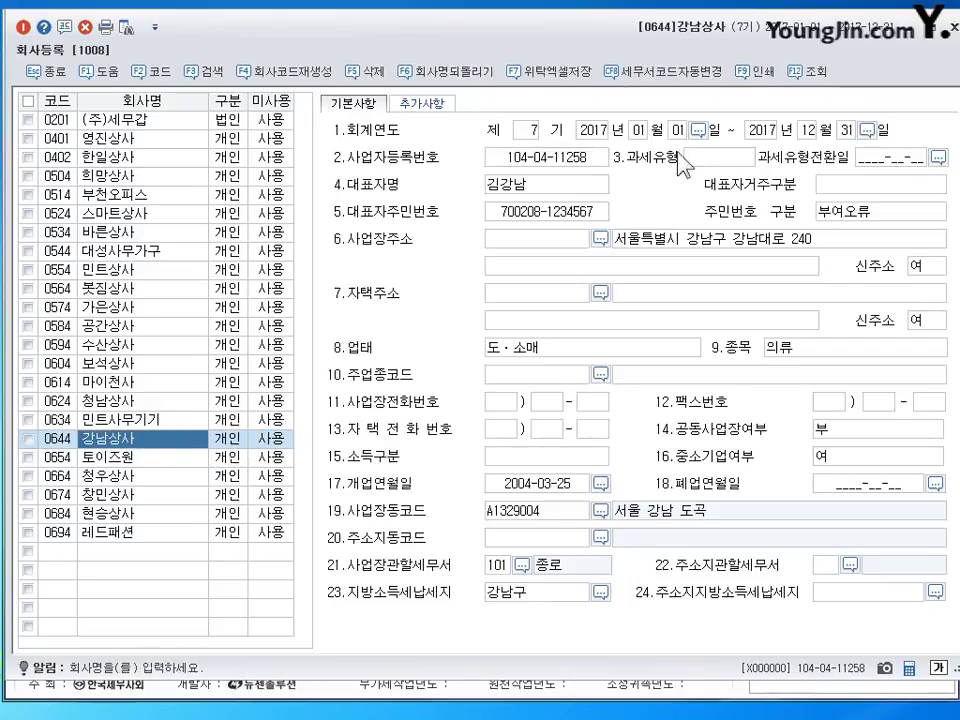
{"action": "left_click", "coordinate": [718, 157]}
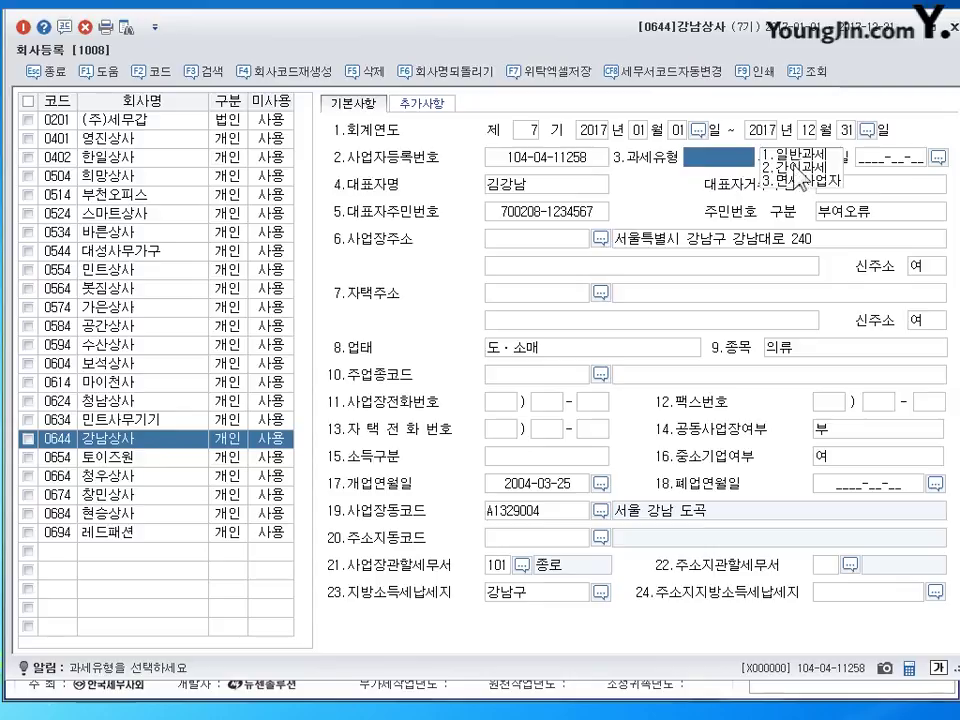
{"action": "left_click", "coordinate": [800, 168]}
{"action": "left_click", "coordinate": [795, 154]}
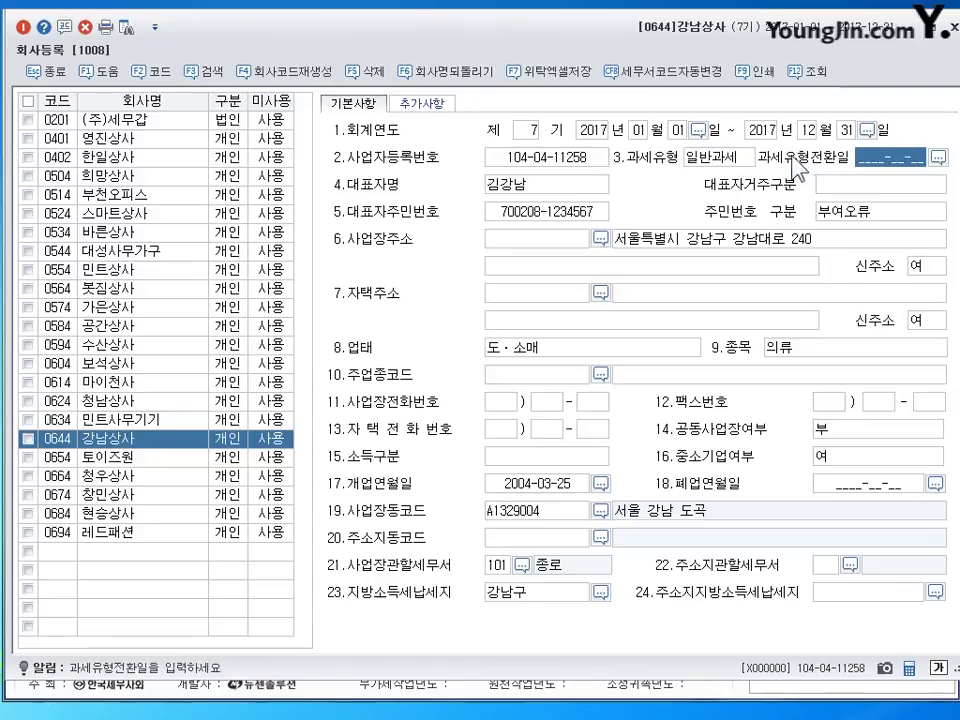
{"action": "left_click", "coordinate": [722, 162]}
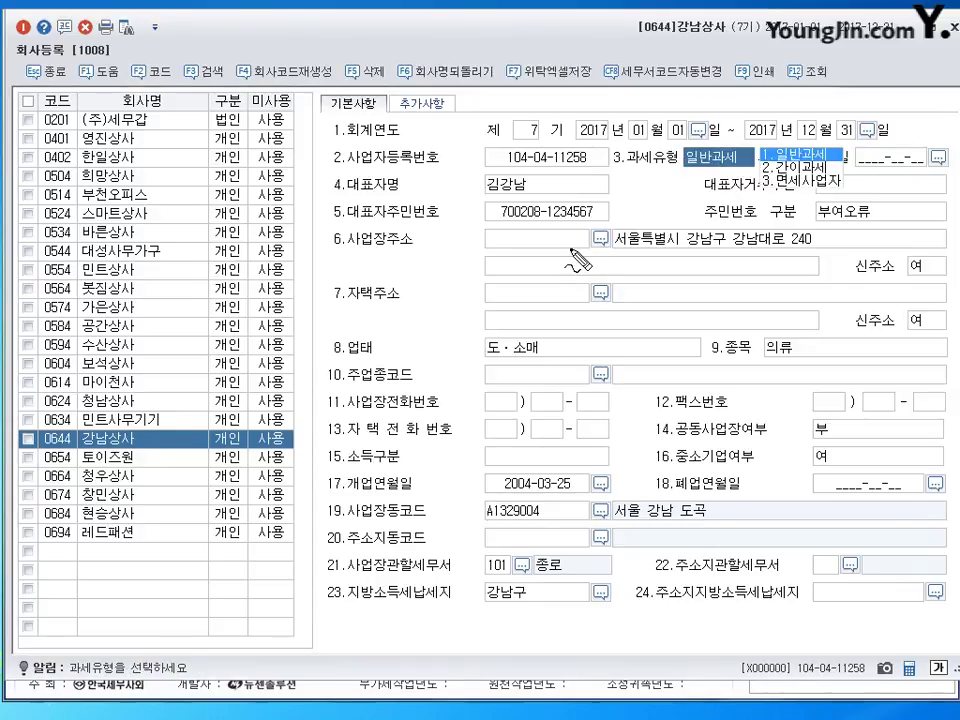
{"action": "left_click_drag", "start_coordinate": [543, 183], "coordinate": [554, 183]}
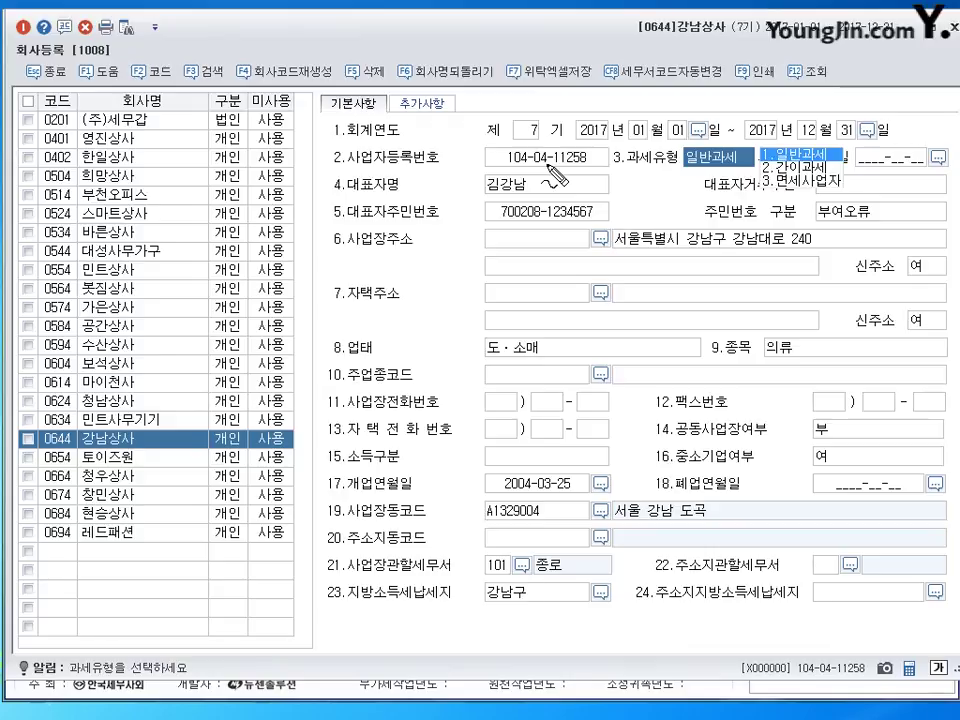
{"action": "left_click_drag", "start_coordinate": [542, 149], "coordinate": [545, 176]}
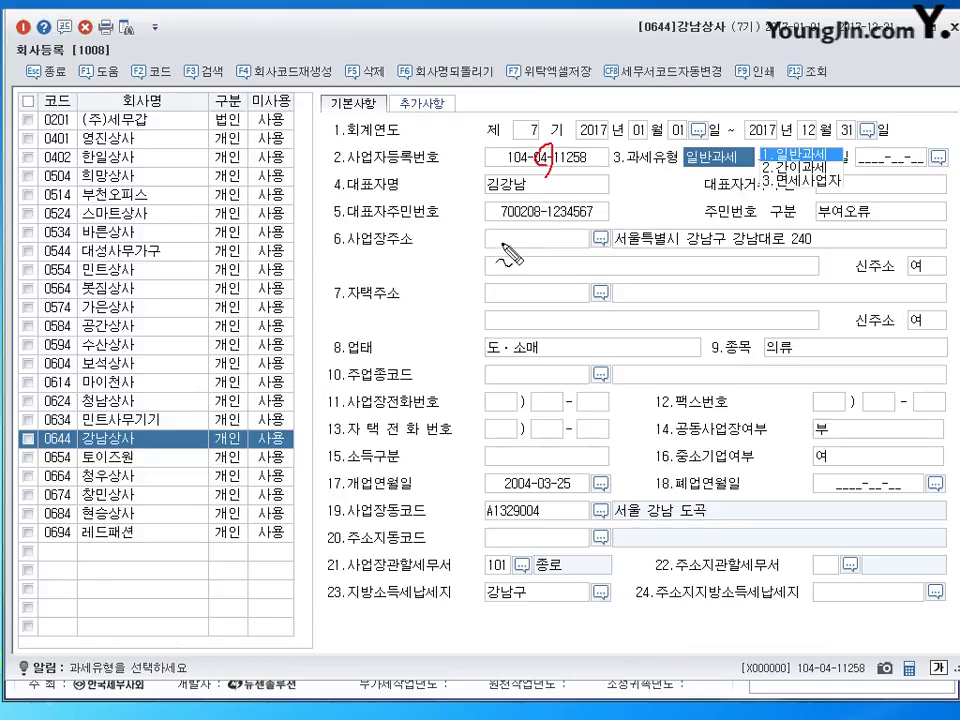
{"action": "left_click_drag", "start_coordinate": [499, 177], "coordinate": [490, 200]}
{"action": "mouse_move", "coordinate": [503, 480]}
{"action": "left_mouse_down"}
{"action": "mouse_move", "coordinate": [500, 488]}
{"action": "mouse_move", "coordinate": [511, 466]}
{"action": "left_mouse_up"}
{"action": "key", "text": "Escape"}
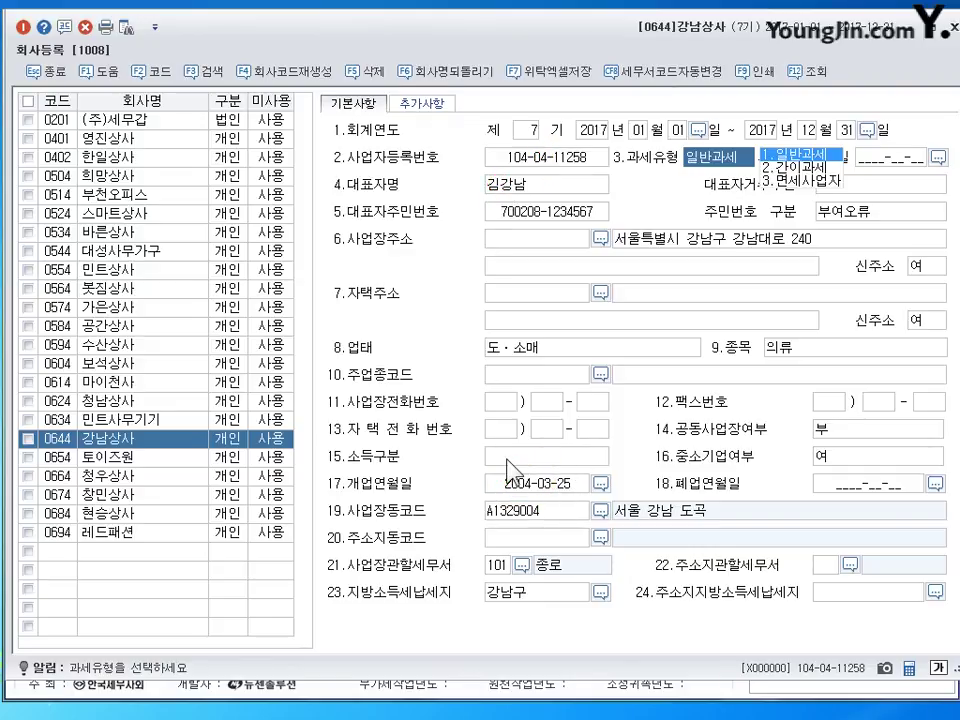
- Change the opening date to 2011-03-25, leaving the address, 도·소매 and 의류 fields unchanged
{"action": "left_click", "coordinate": [508, 482]}
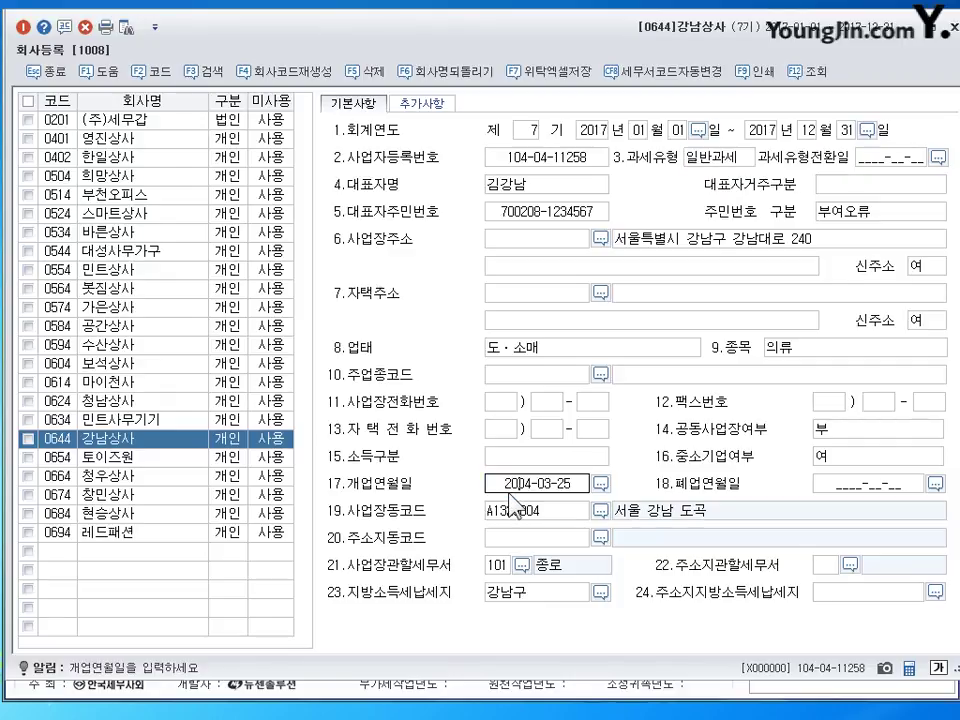
{"action": "type", "text": "2011"}
{"action": "key", "text": "Return"}
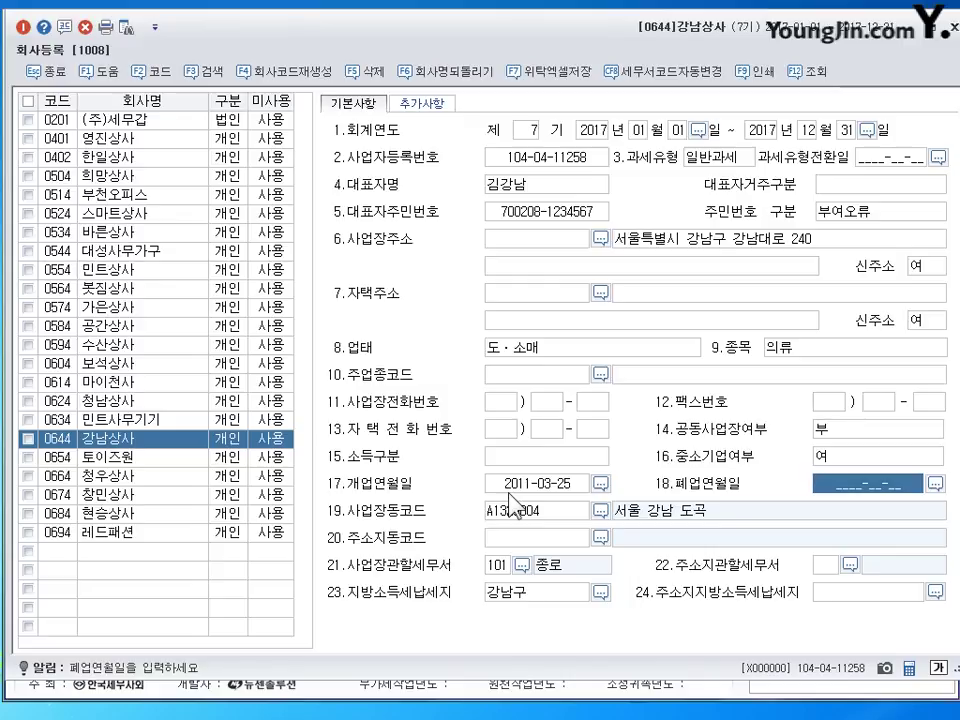
{"action": "left_click", "coordinate": [720, 246]}
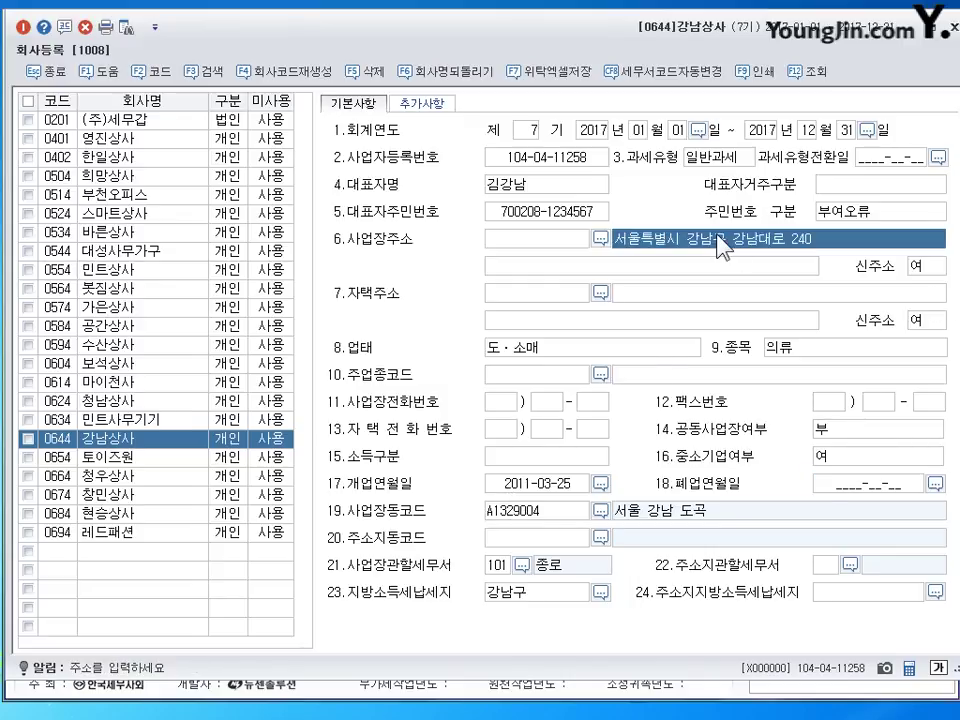
{"action": "left_click", "coordinate": [550, 352]}
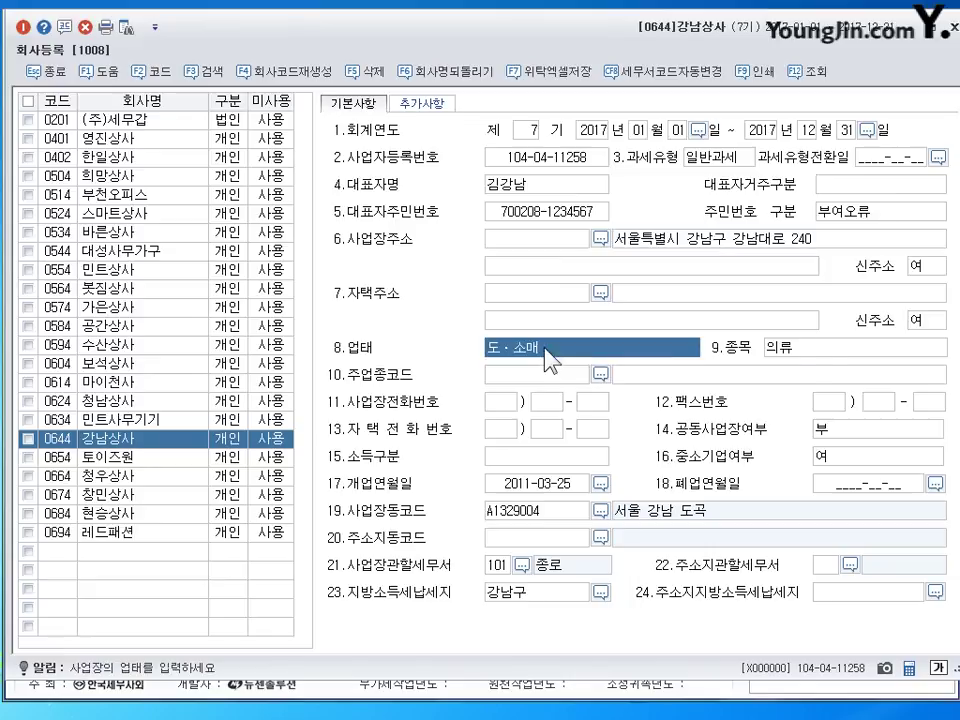
{"action": "left_click", "coordinate": [819, 348]}
- Set the jurisdiction tax office to 211 강남 via the F2 lookup and close company registration
{"action": "left_click", "coordinate": [500, 568]}
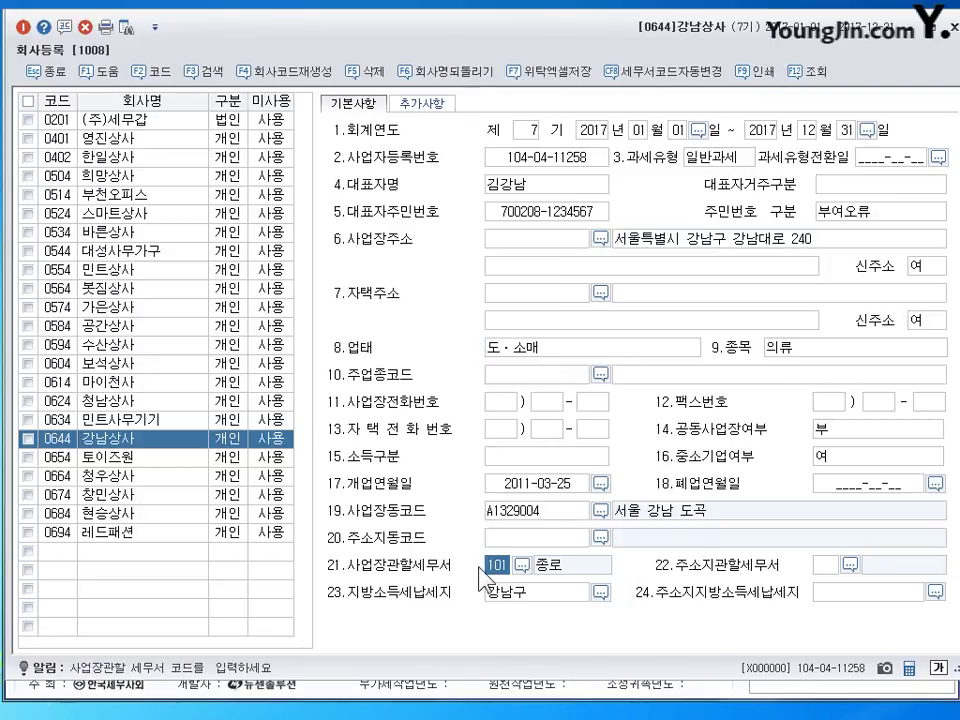
{"action": "key", "text": "F2"}
{"action": "type", "text": "강남"}
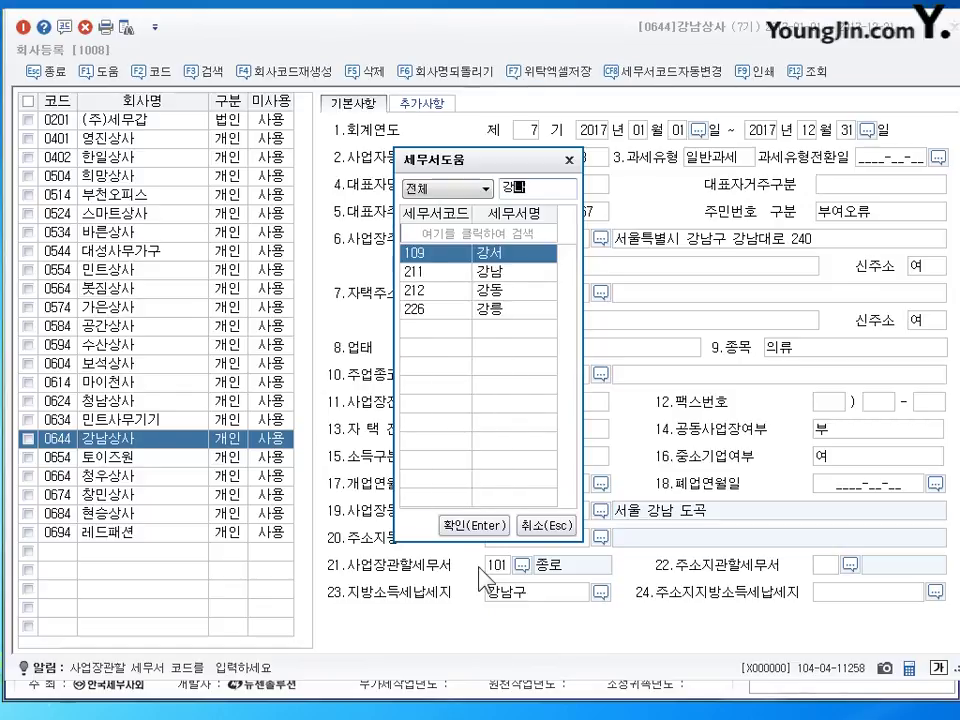
{"action": "key", "text": "Return"}
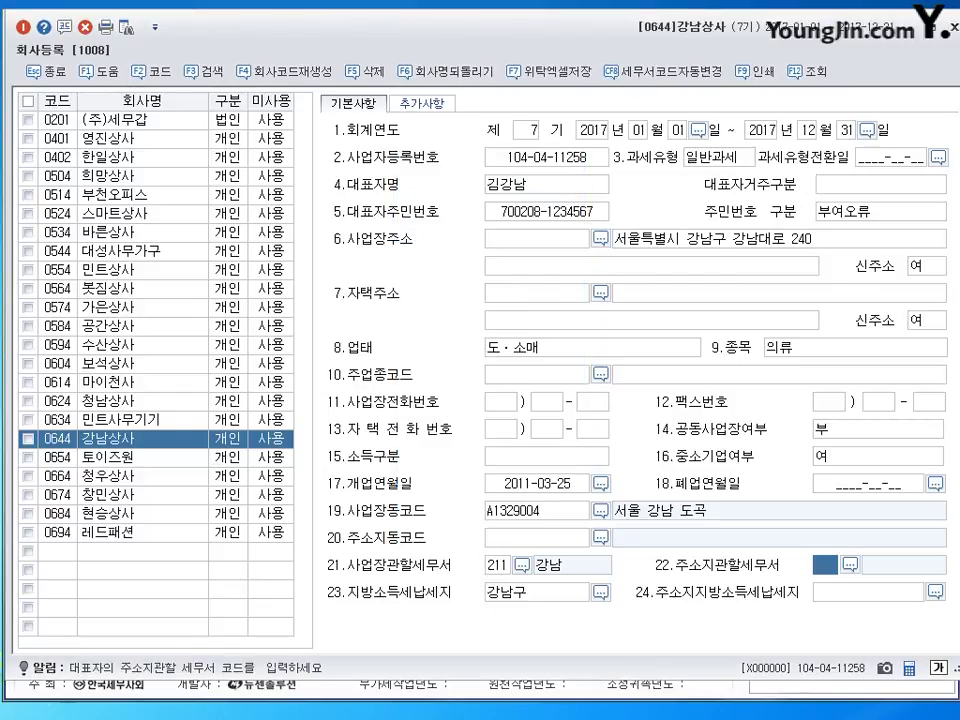
{"action": "left_click", "coordinate": [946, 26]}
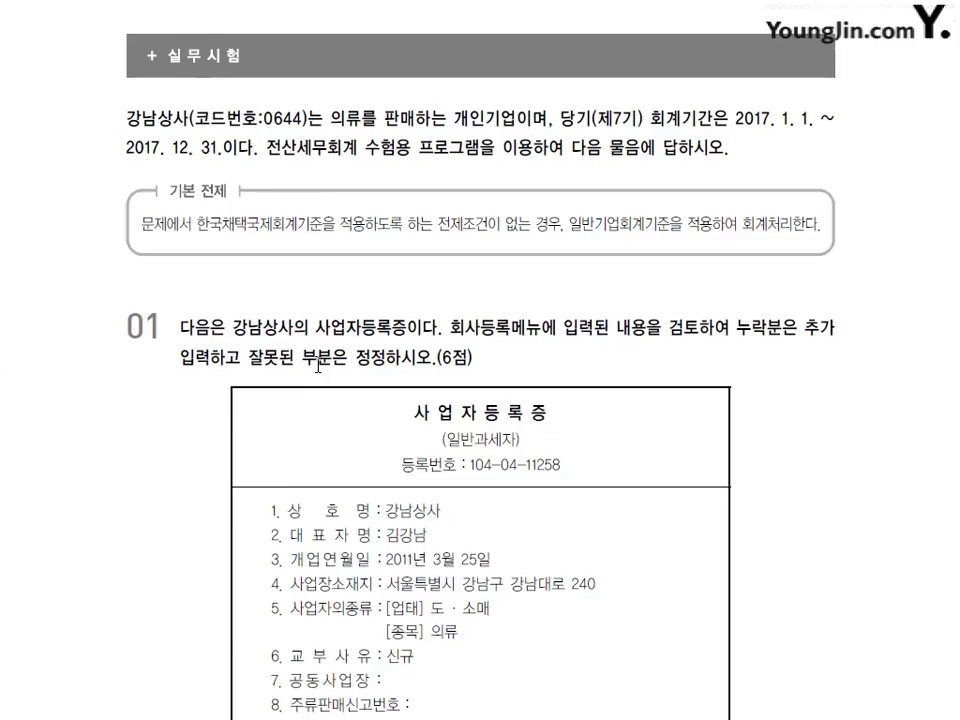
- Scroll the textbook PDF down to question 02's prior-period balance sheet
{"action": "scroll", "coordinate": [405, 307], "scroll_direction": "down", "scroll_amount": 15}
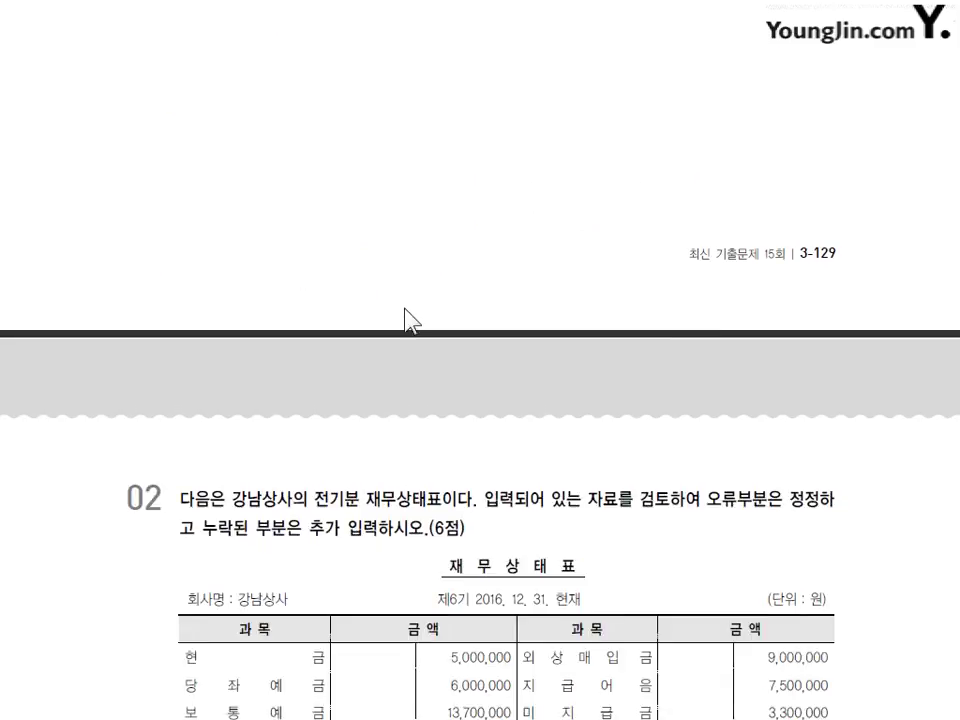
{"action": "scroll", "coordinate": [405, 307], "scroll_direction": "down", "scroll_amount": 3}
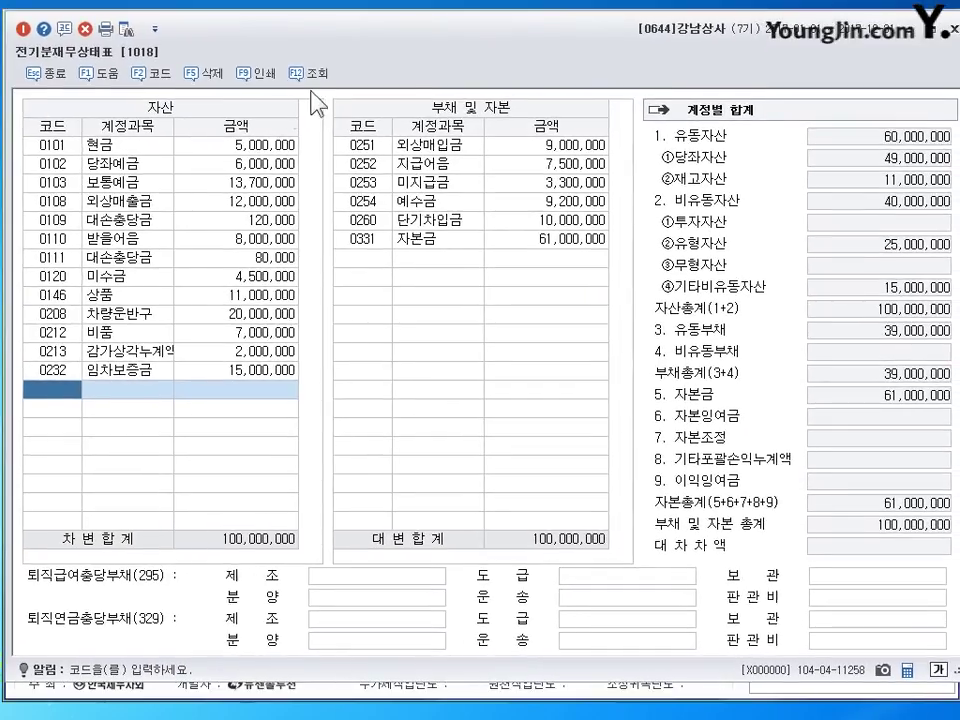
- Widen the account column and change 0120 미수금 from 4,500,000 to 3,500,000
{"action": "left_click_drag", "start_coordinate": [174, 126], "coordinate": [181, 127]}
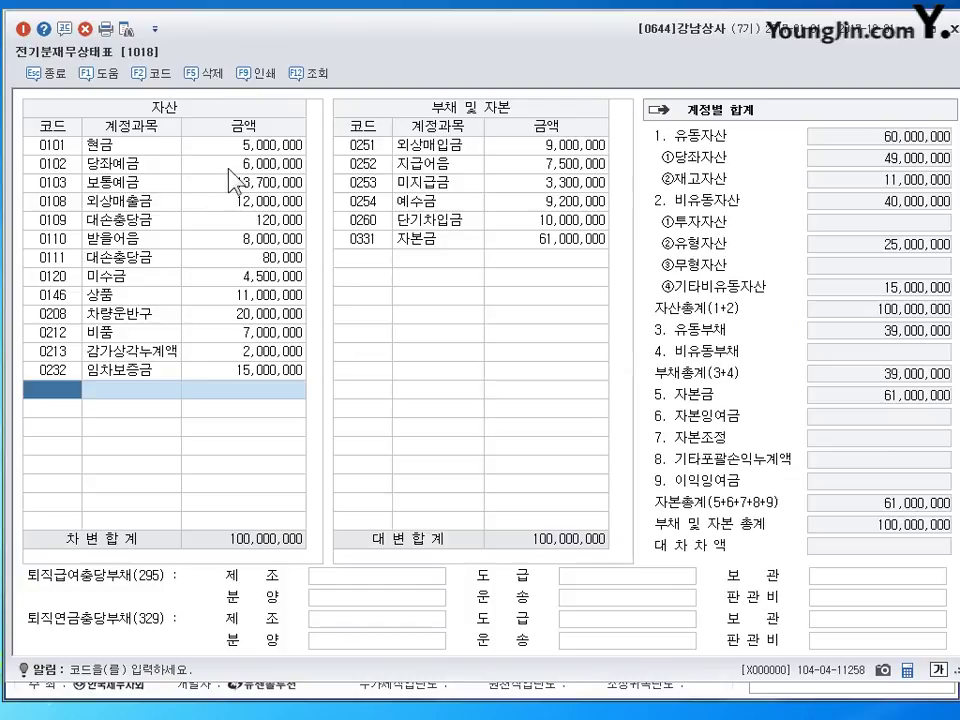
{"action": "left_click", "coordinate": [250, 145]}
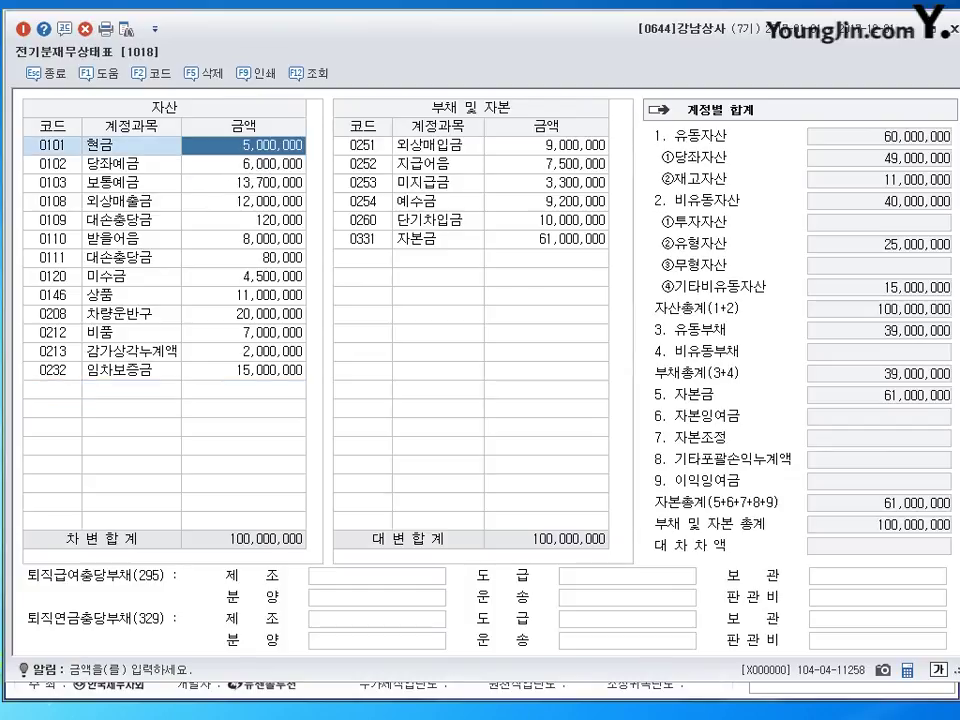
{"action": "key", "text": "Down"}
{"action": "key", "text": "Down"}
{"action": "key", "text": "Down"}
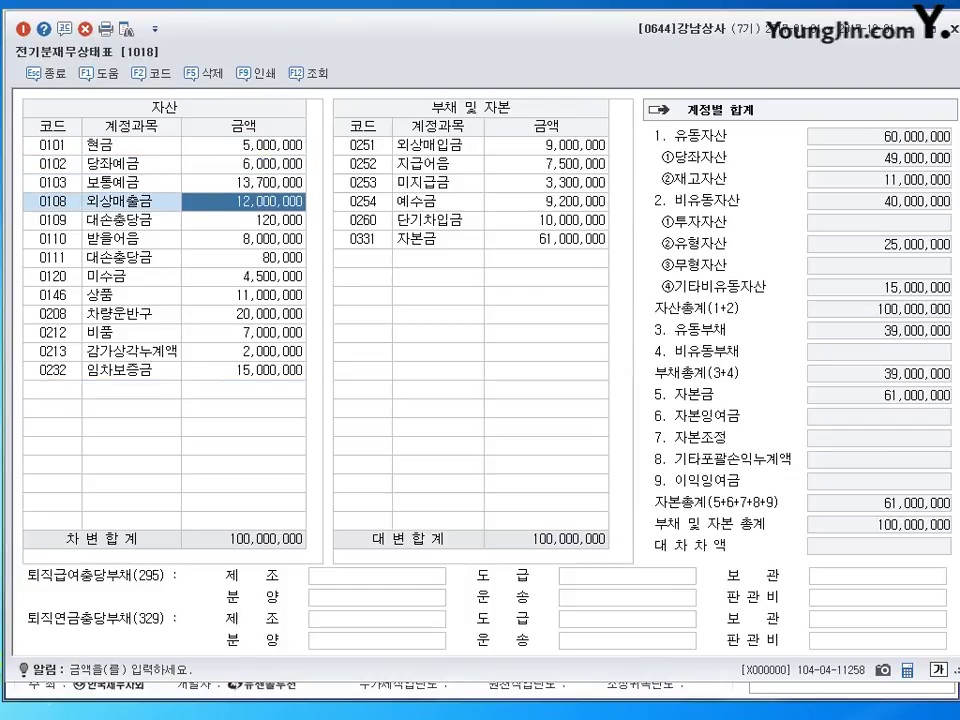
{"action": "left_click", "coordinate": [243, 220]}
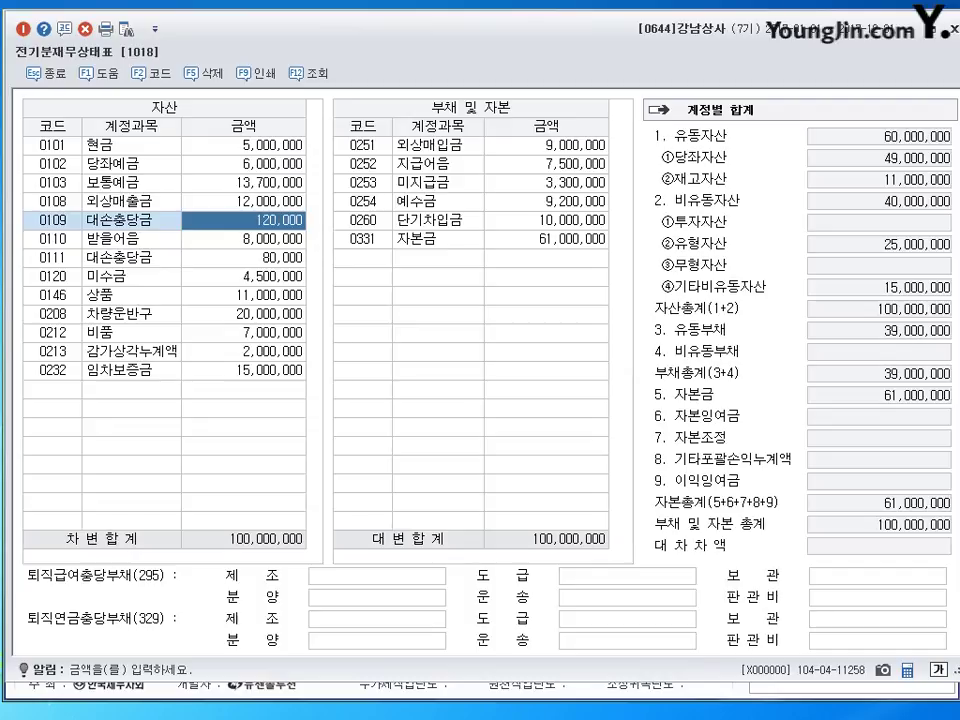
{"action": "key", "text": "Down"}
{"action": "key", "text": "Down"}
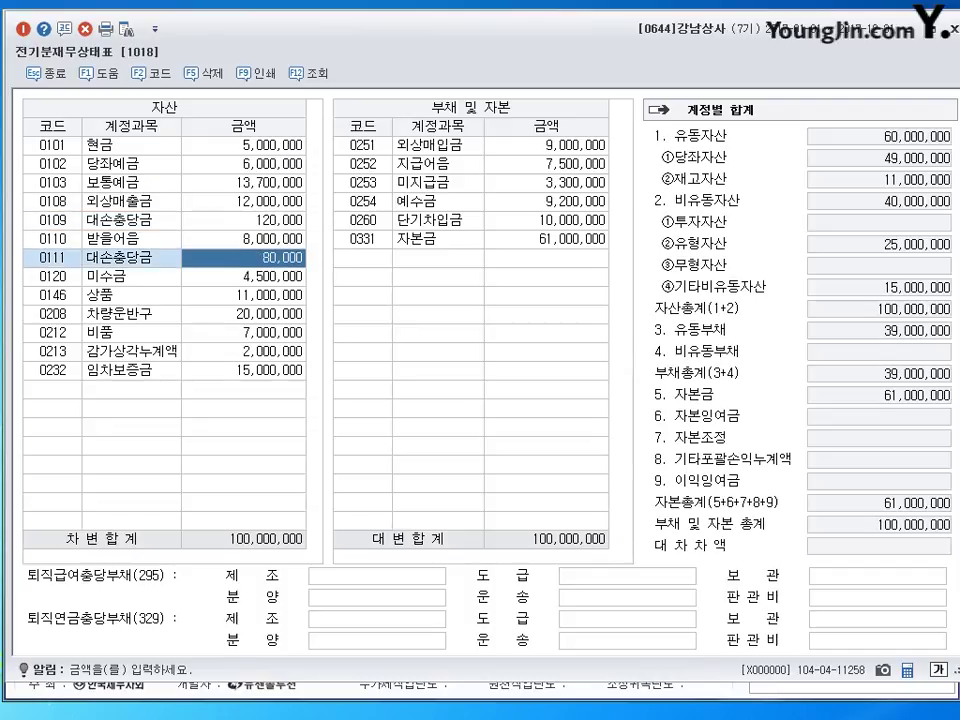
{"action": "key", "text": "Down"}
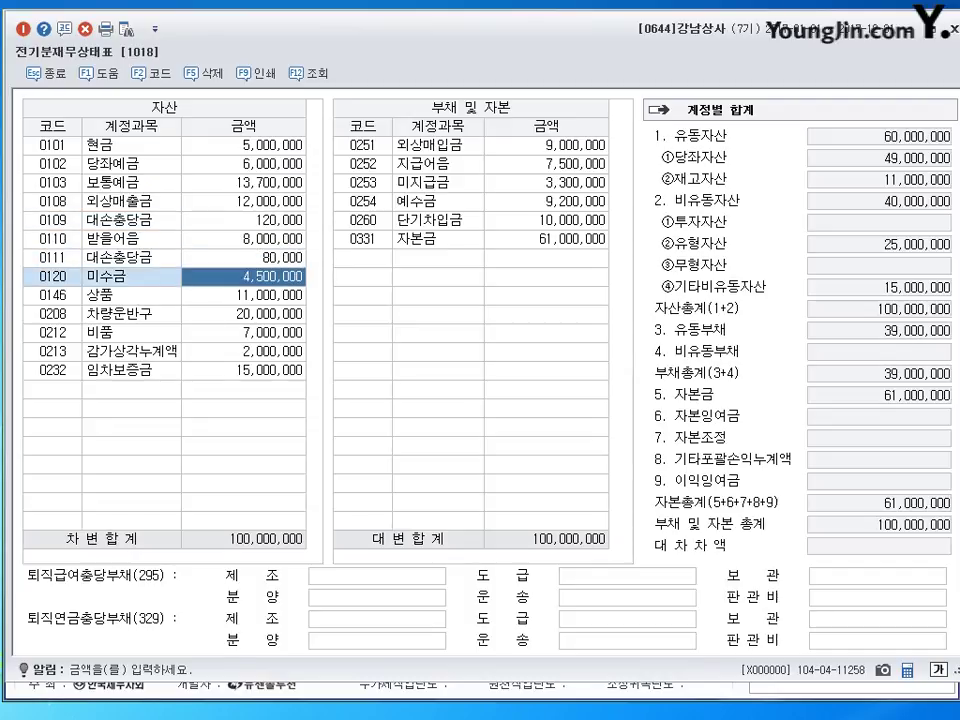
{"action": "type", "text": "3500000"}
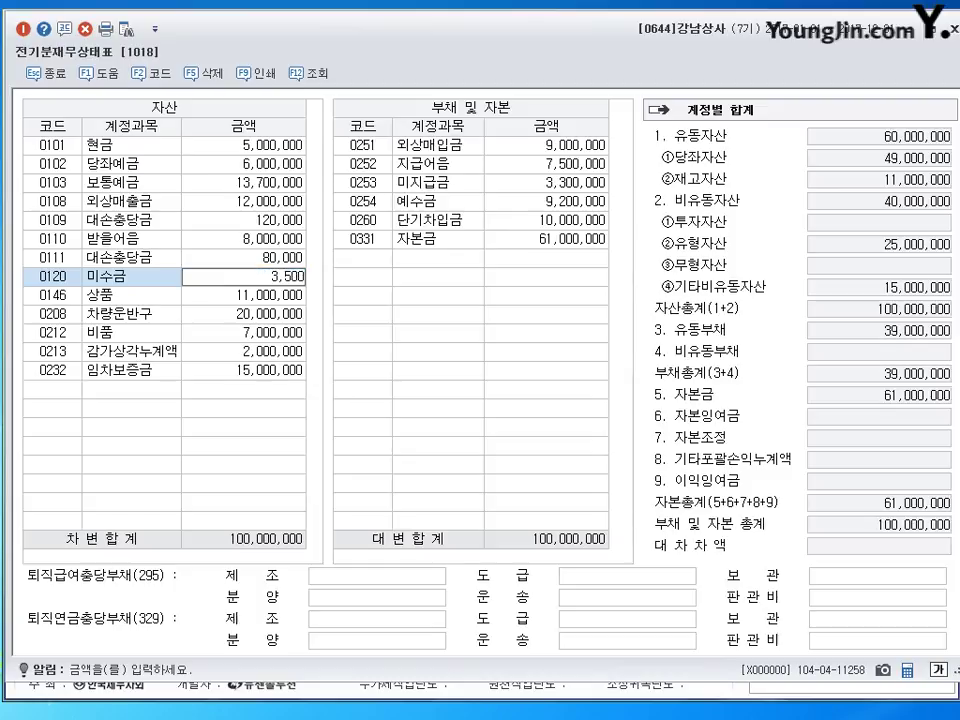
{"action": "key", "text": "Return"}
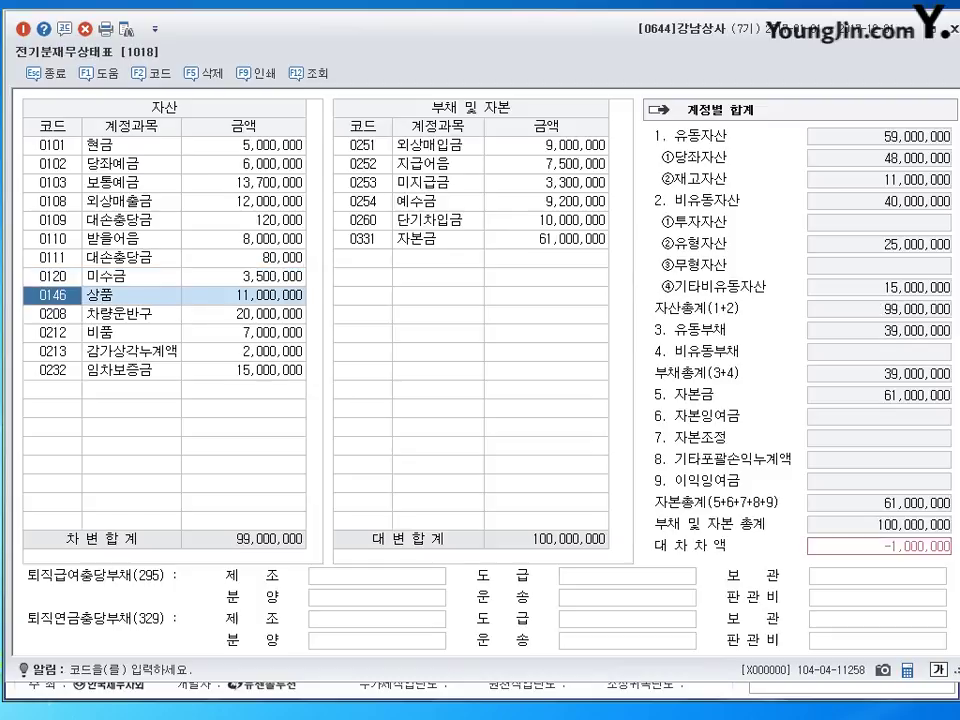
- Check the remaining asset rows (상품, 차량운반구, 비품) down to the empty row below
{"action": "key", "text": "Return"}
{"action": "key", "text": "Left"}
{"action": "key", "text": "Down"}
{"action": "key", "text": "Down"}
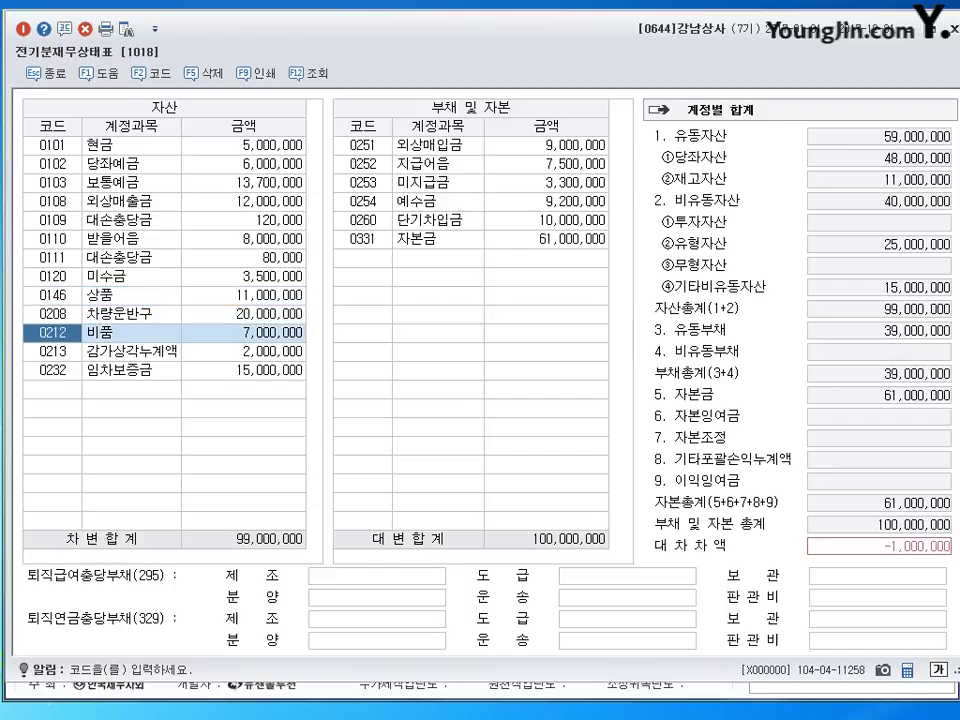
{"action": "key", "text": "Up"}
{"action": "key", "text": "Down"}
{"action": "key", "text": "Up"}
{"action": "key", "text": "Down"}
{"action": "key", "text": "Up"}
{"action": "key", "text": "Down"}
{"action": "key", "text": "Down"}
{"action": "key", "text": "Down"}
{"action": "key", "text": "Down"}
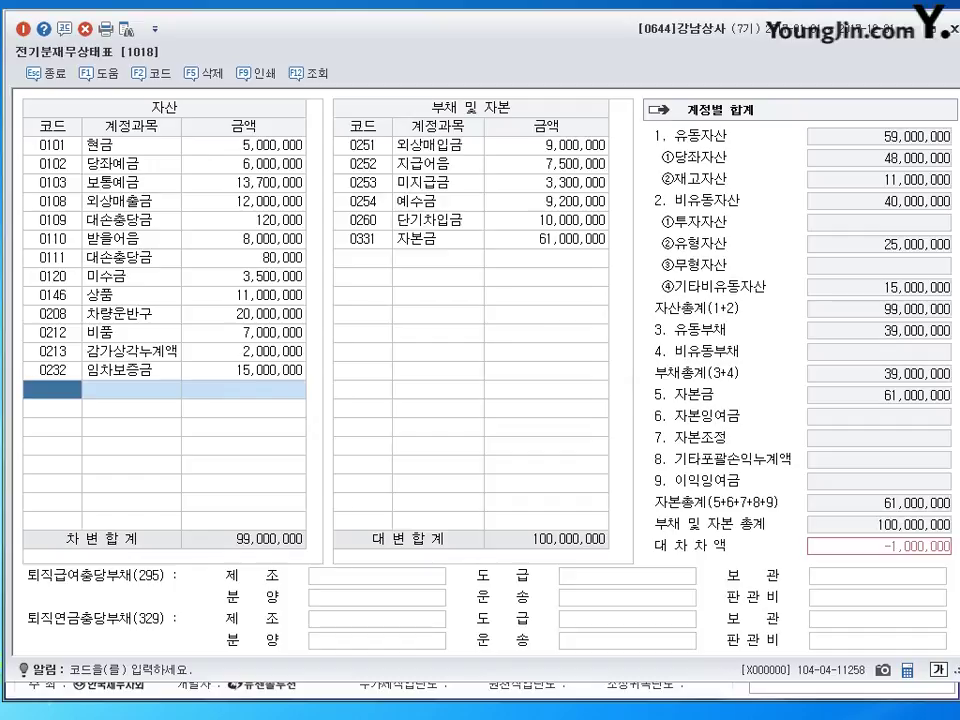
- Add a 0209 감가상각누계액 asset line of 8,000,000, looked up by typing 감가
{"action": "type", "text": "감"}
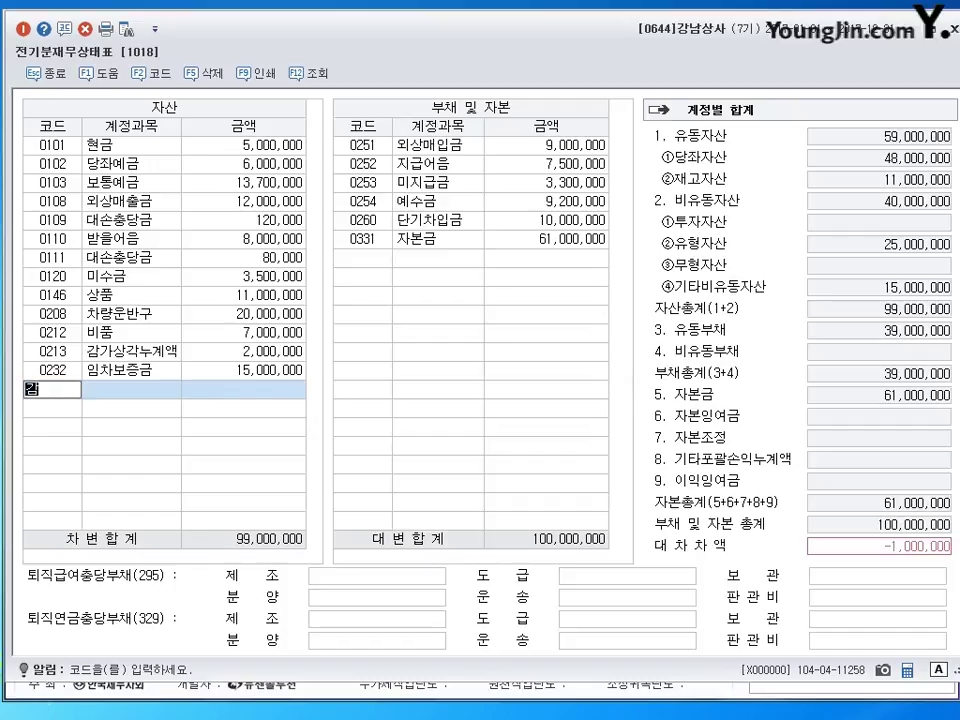
{"action": "type", "text": "가"}
{"action": "key", "text": "Return"}
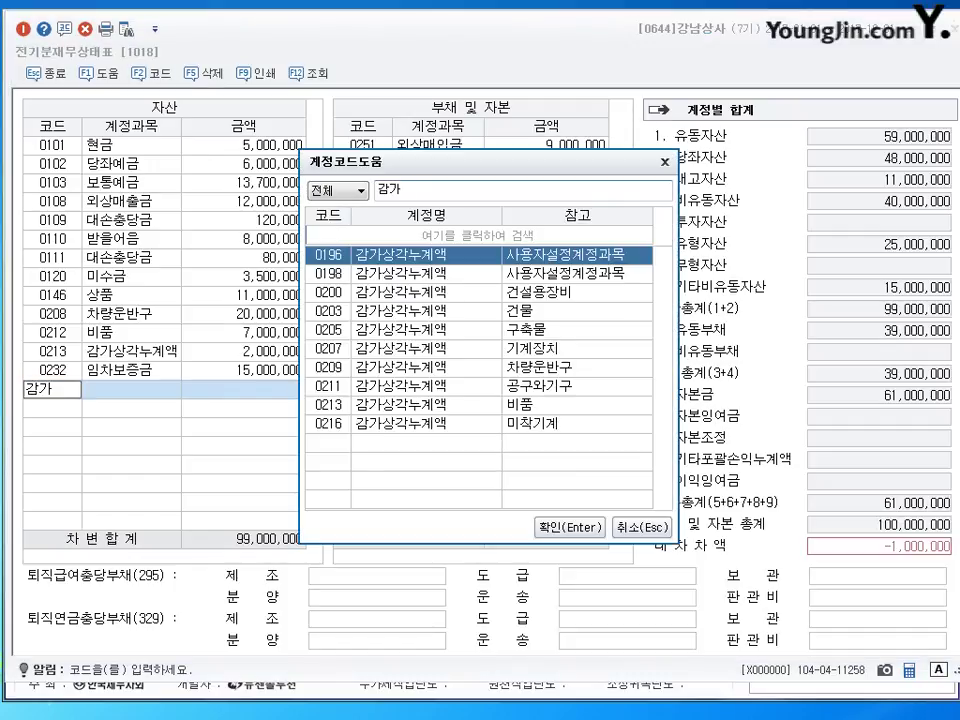
{"action": "key", "text": "Down"}
{"action": "key", "text": "Down"}
{"action": "key", "text": "Down"}
{"action": "key", "text": "Down"}
{"action": "key", "text": "Down"}
{"action": "key", "text": "Down"}
{"action": "key", "text": "Return"}
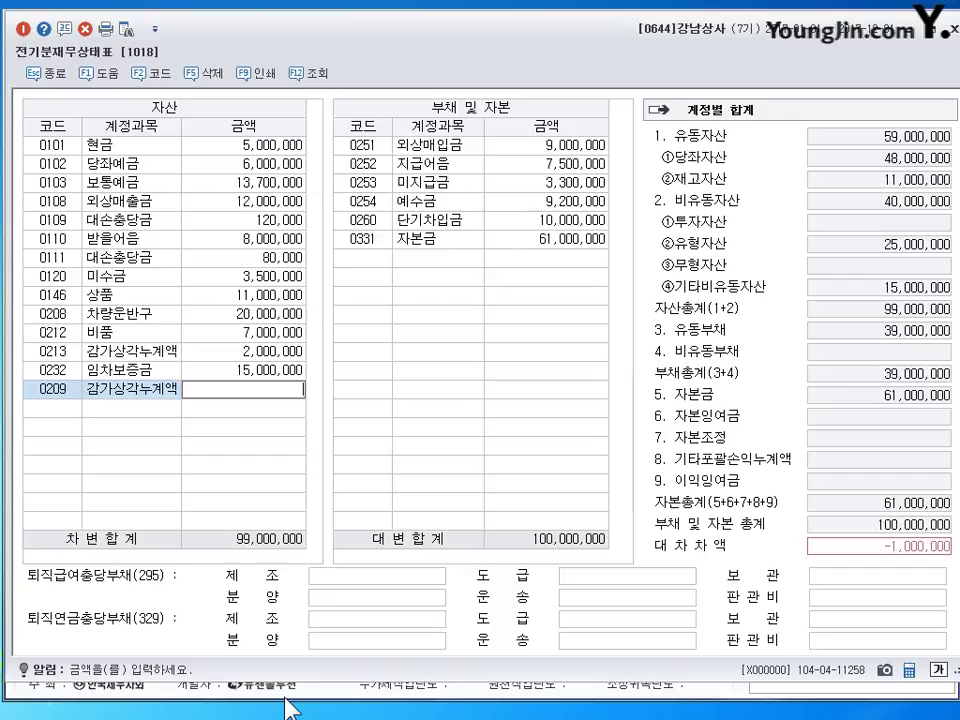
{"action": "type", "text": "8000000"}
{"action": "key", "text": "Return"}
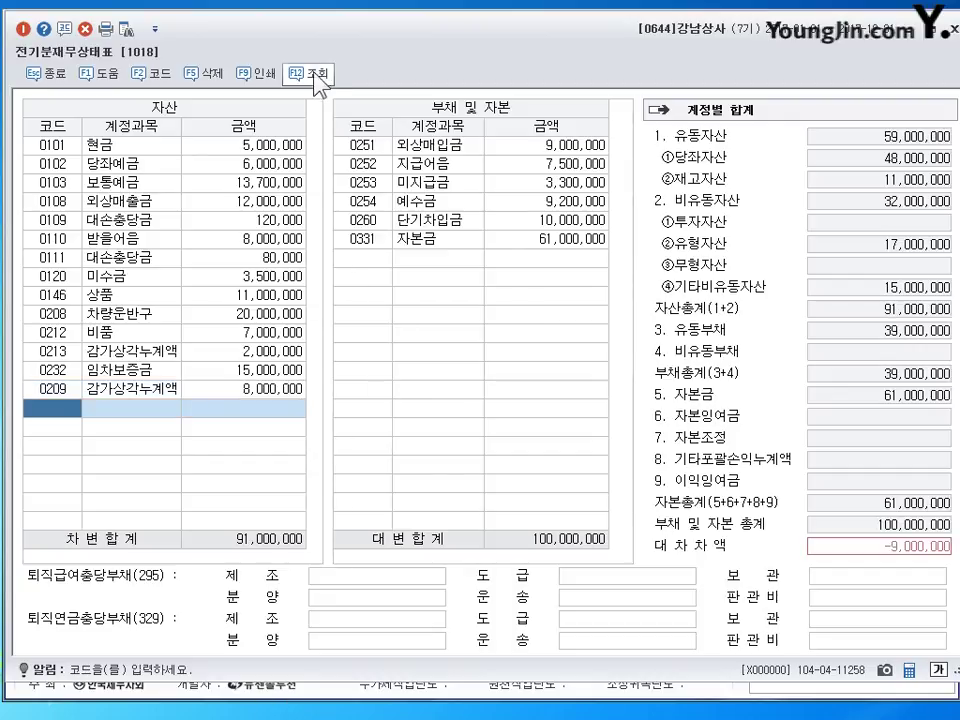
{"action": "left_click", "coordinate": [290, 333]}
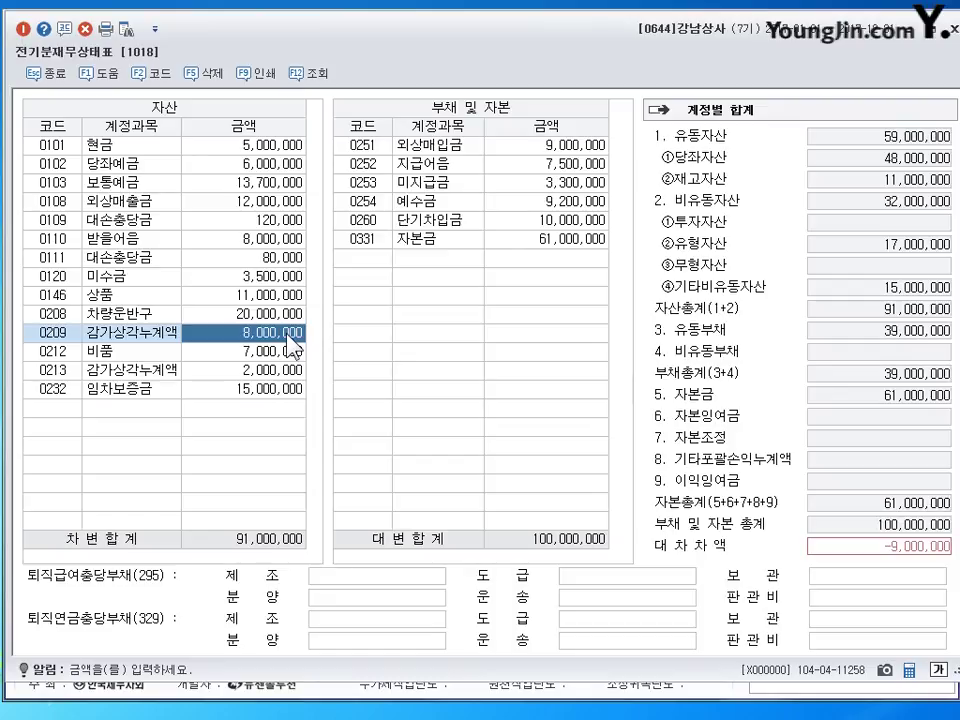
{"action": "key", "text": "Down"}
{"action": "key", "text": "Down"}
{"action": "key", "text": "Down"}
{"action": "key", "text": "Down"}
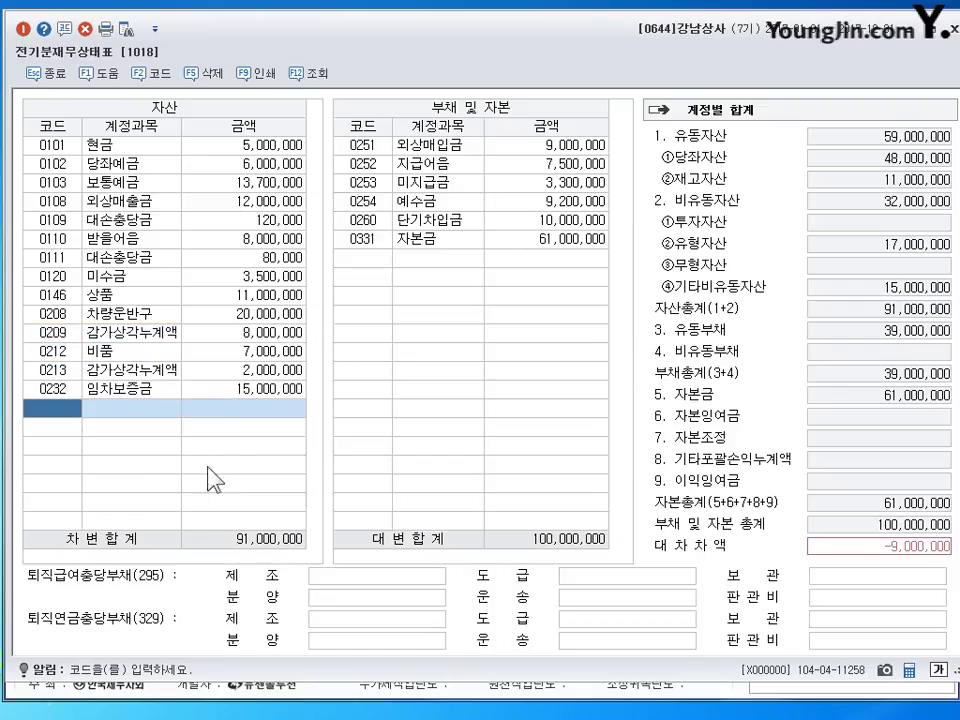
- Change 0260 단기차입금 to 1,000,000 so both sides total 91,000,000, then close the sheet
{"action": "left_click", "coordinate": [542, 150]}
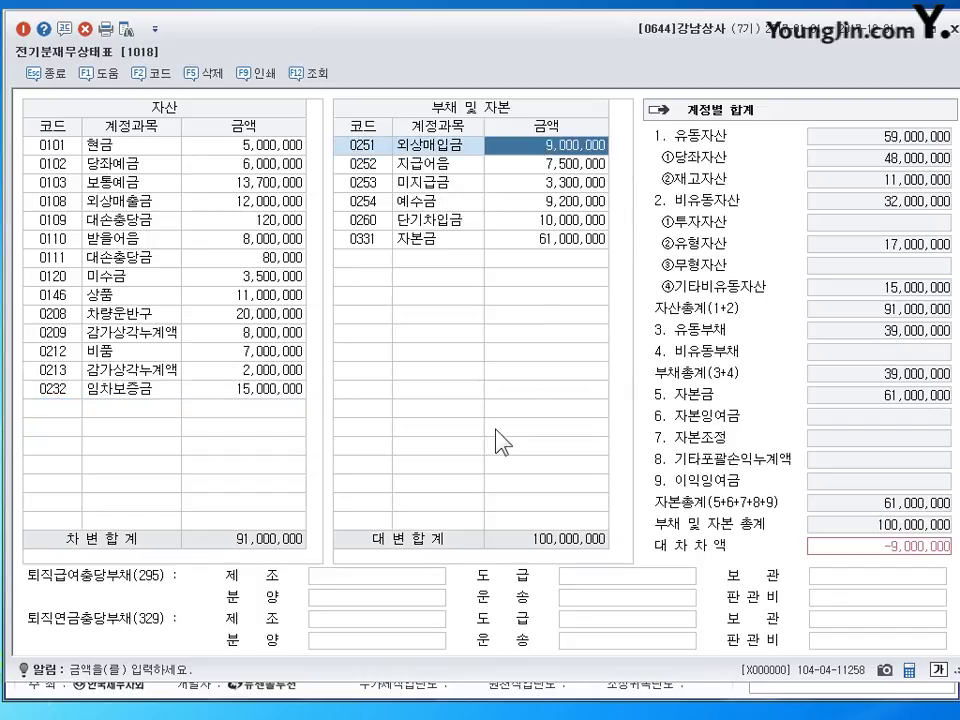
{"action": "key", "text": "Down"}
{"action": "key", "text": "Down"}
{"action": "key", "text": "Down"}
{"action": "key", "text": "Down"}
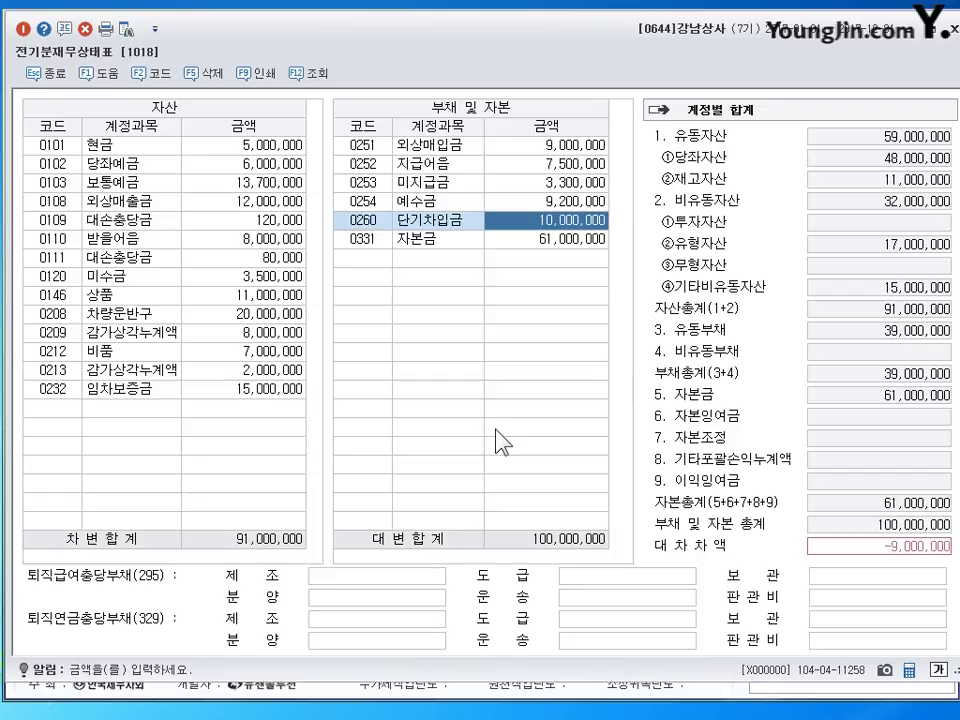
{"action": "type", "text": "1000000"}
{"action": "key", "text": "Return"}
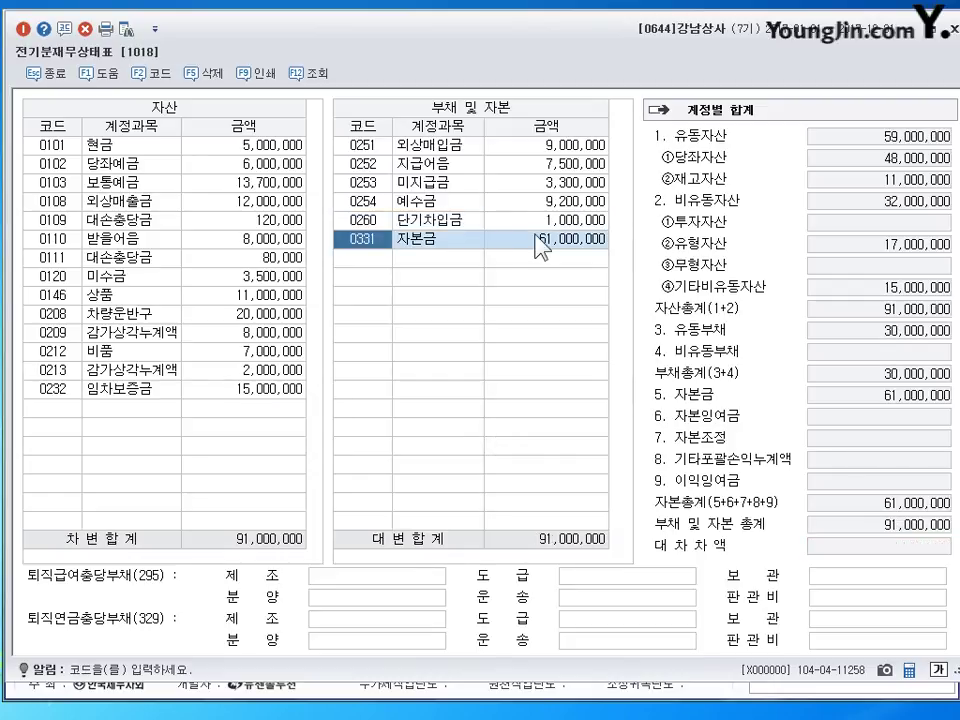
{"action": "left_click", "coordinate": [540, 220]}
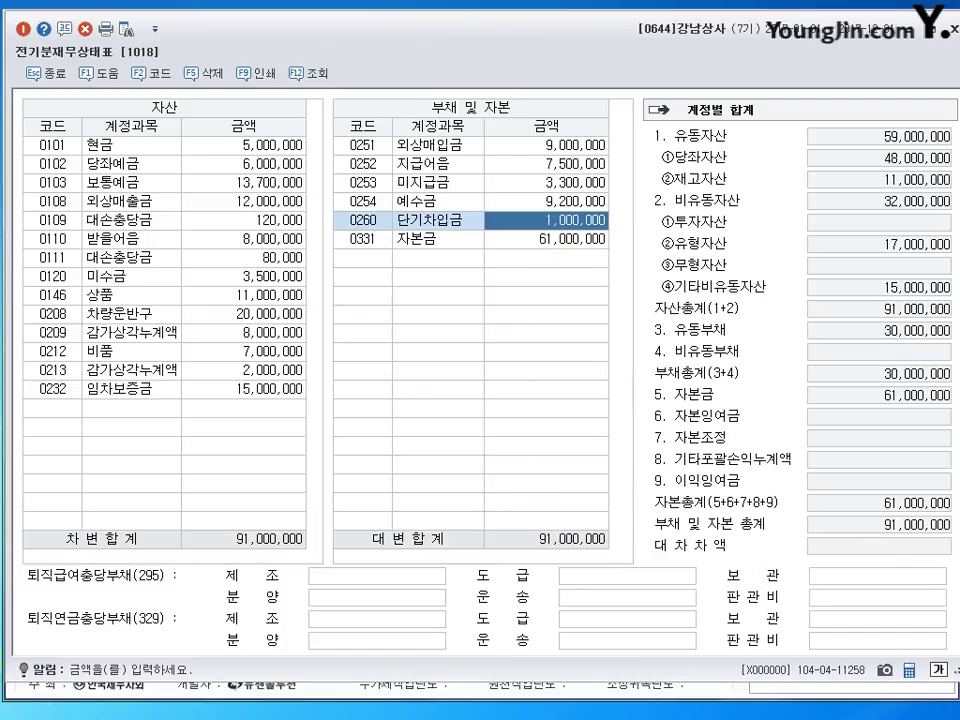
{"action": "key", "text": "Escape"}
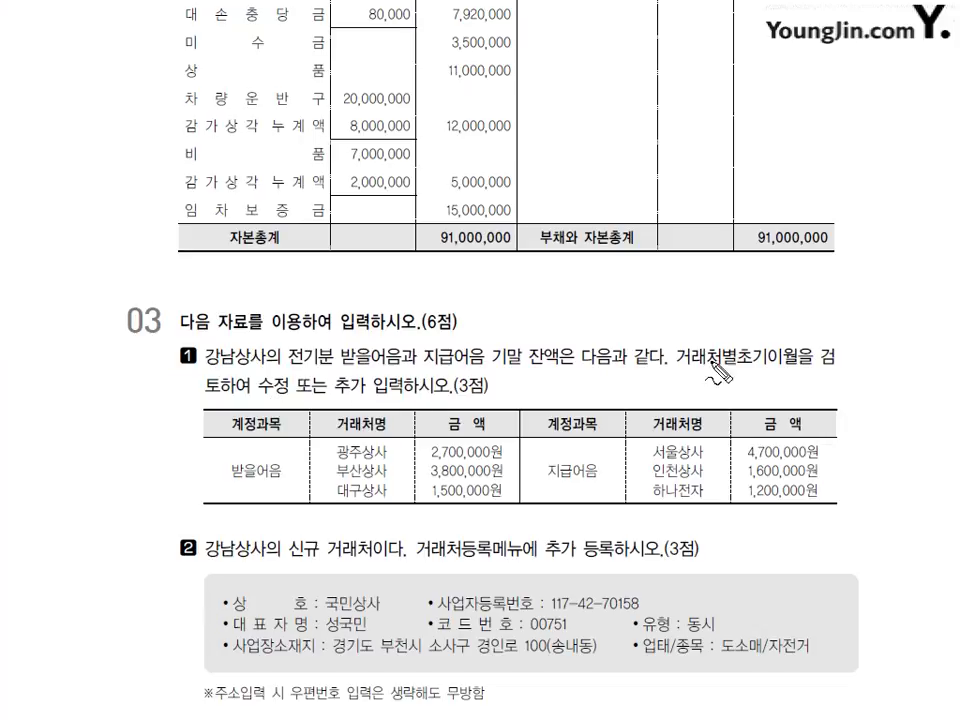
- Underline 거래처별초기이월 and the new-partner instruction in question 03, then clear the marks and return to KcLep
{"action": "left_click_drag", "start_coordinate": [680, 372], "coordinate": [782, 368]}
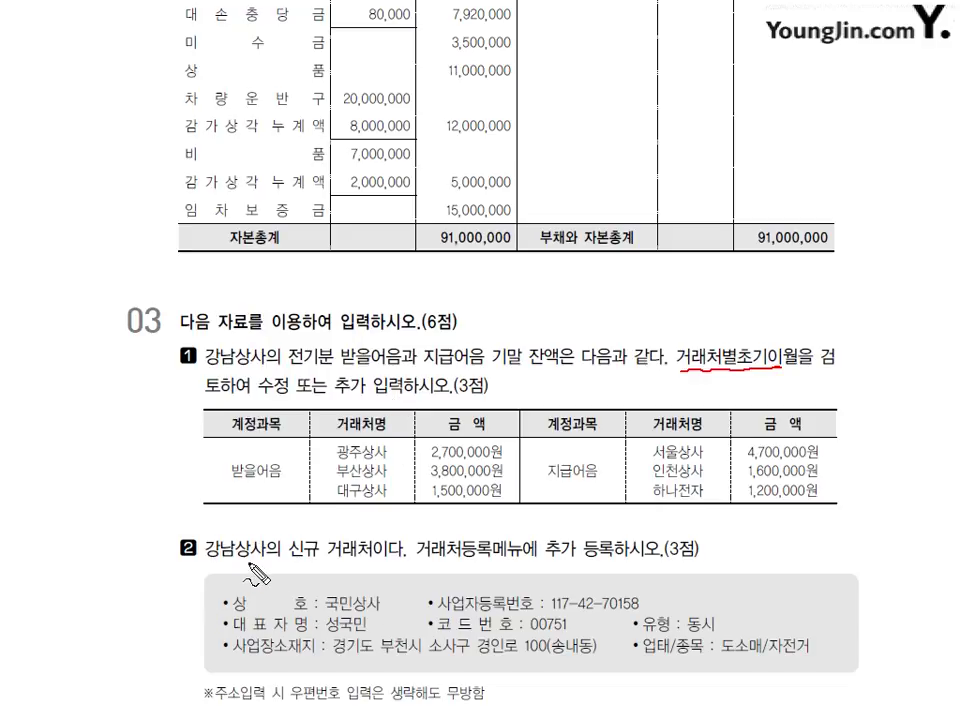
{"action": "left_click_drag", "start_coordinate": [420, 560], "coordinate": [576, 556]}
{"action": "key", "text": "Escape"}
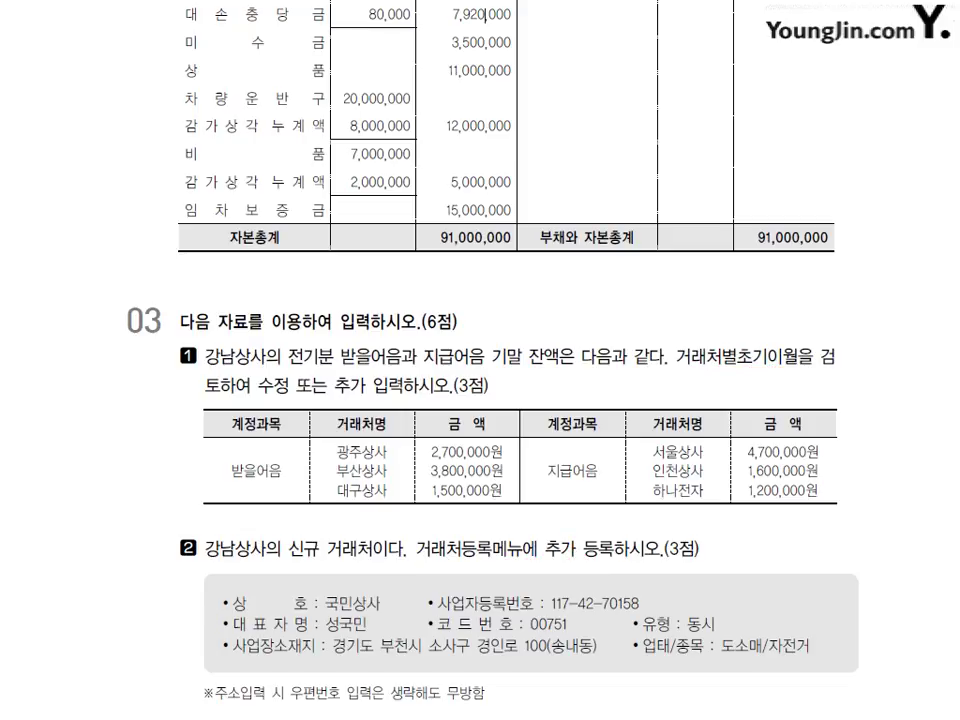
{"action": "key", "text": "alt+Tab"}
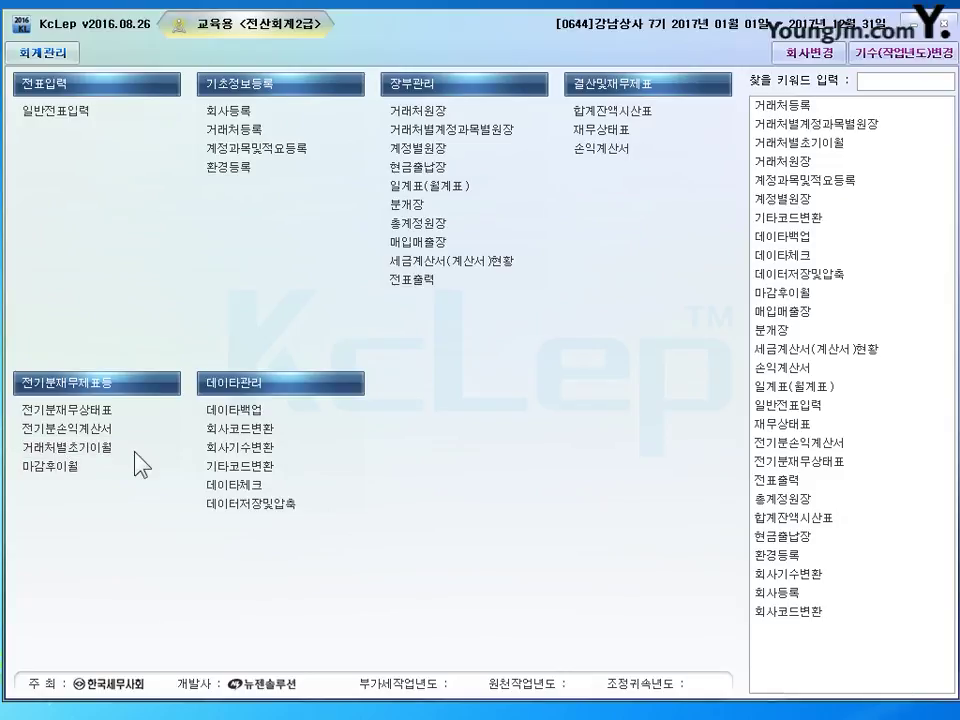
- Set 광주상사's 받을어음 opening balance to 2,700,000 in 거래처별초기이월
{"action": "left_click", "coordinate": [150, 451]}
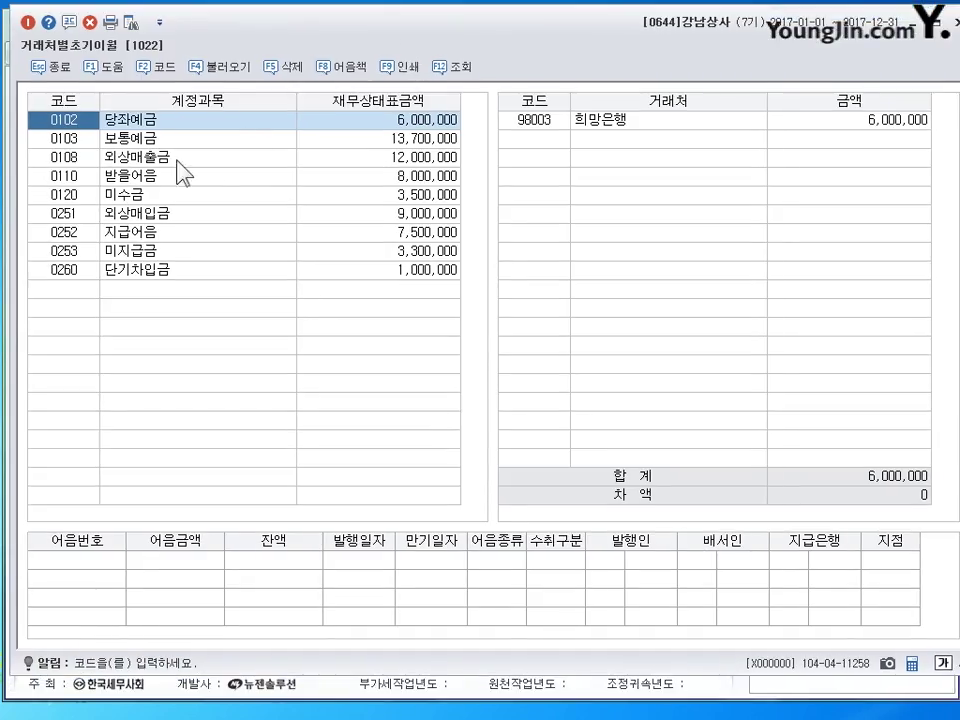
{"action": "left_click", "coordinate": [165, 176]}
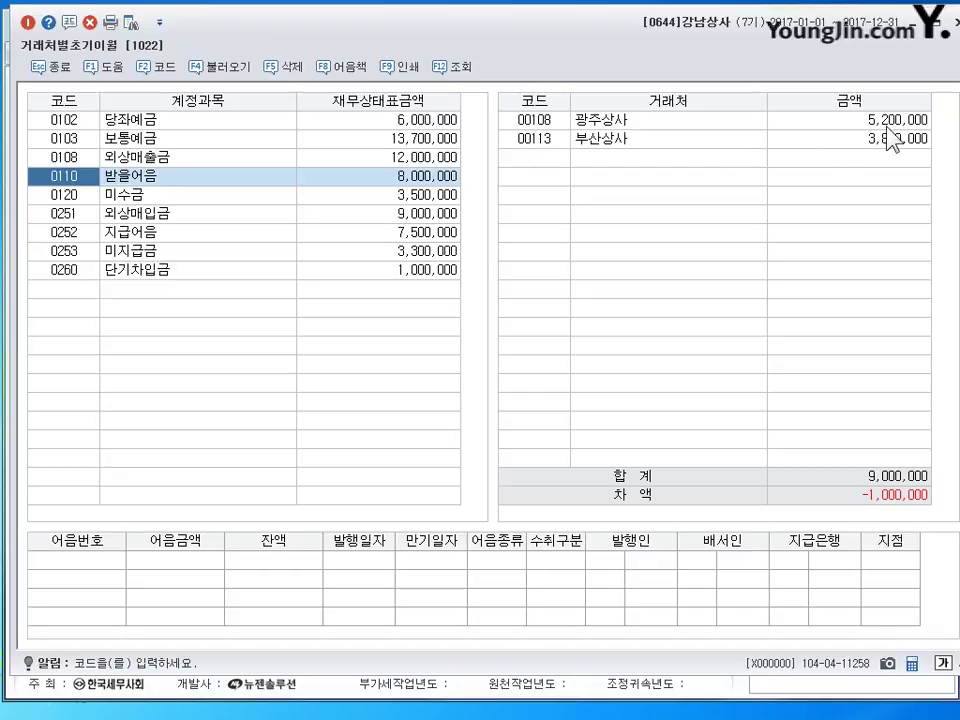
{"action": "key", "text": "Return"}
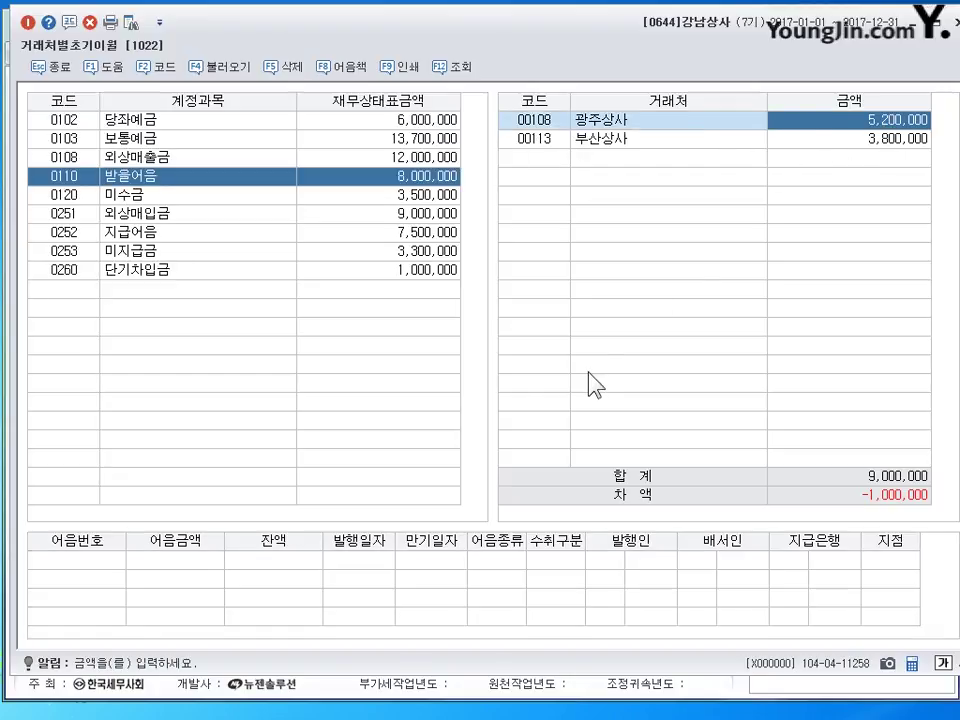
{"action": "type", "text": "2700000"}
{"action": "key", "text": "Return"}
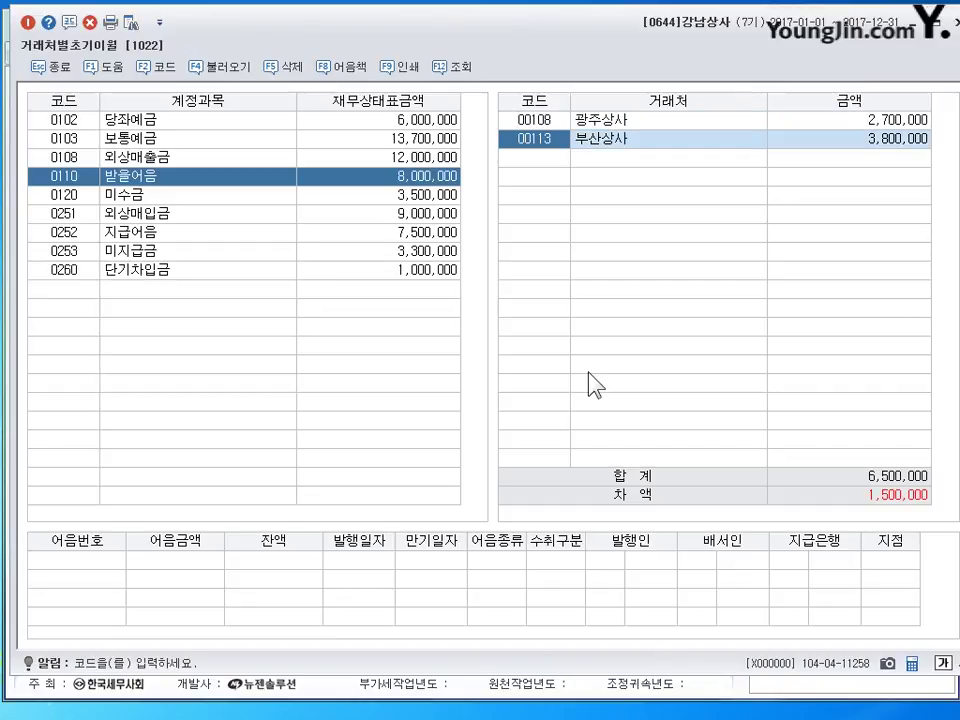
- Add partner 대구상사 with a 받을어음 opening balance of 1,500,000
{"action": "key", "text": "Down"}
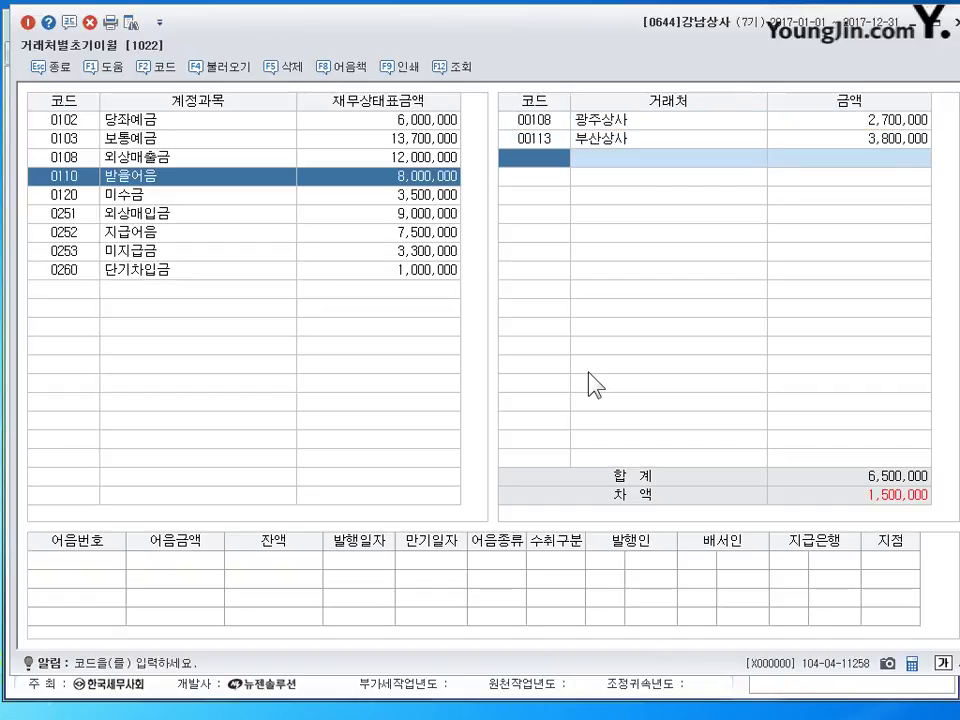
{"action": "double_click", "coordinate": [549, 157]}
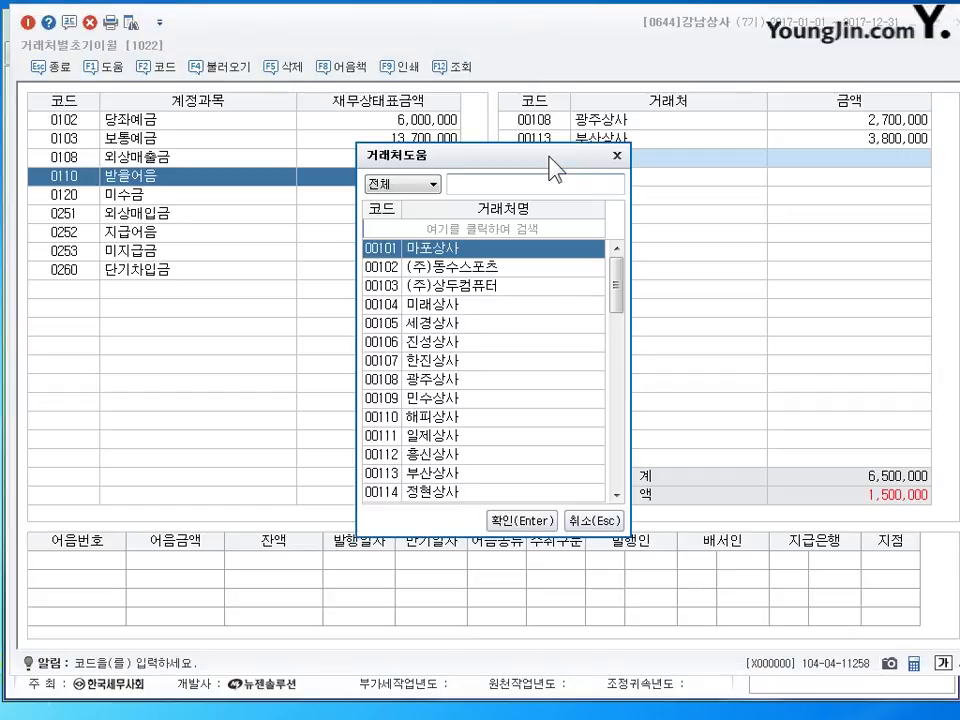
{"action": "type", "text": "대게"}
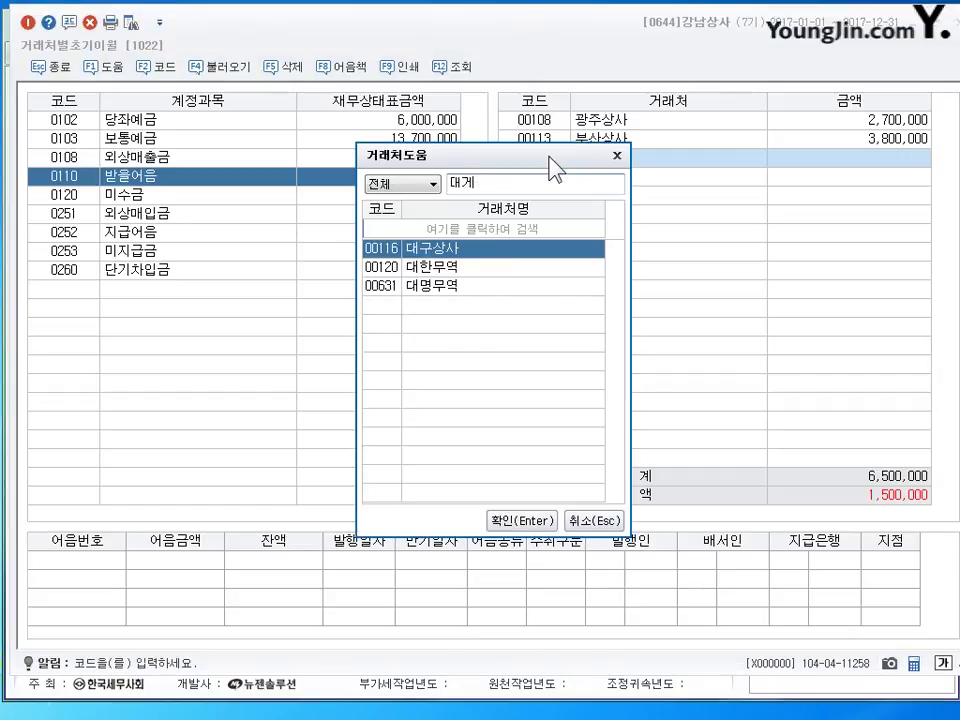
{"action": "key", "text": "BackSpace"}
{"action": "key", "text": "BackSpace"}
{"action": "type", "text": "ㄱㅜ"}
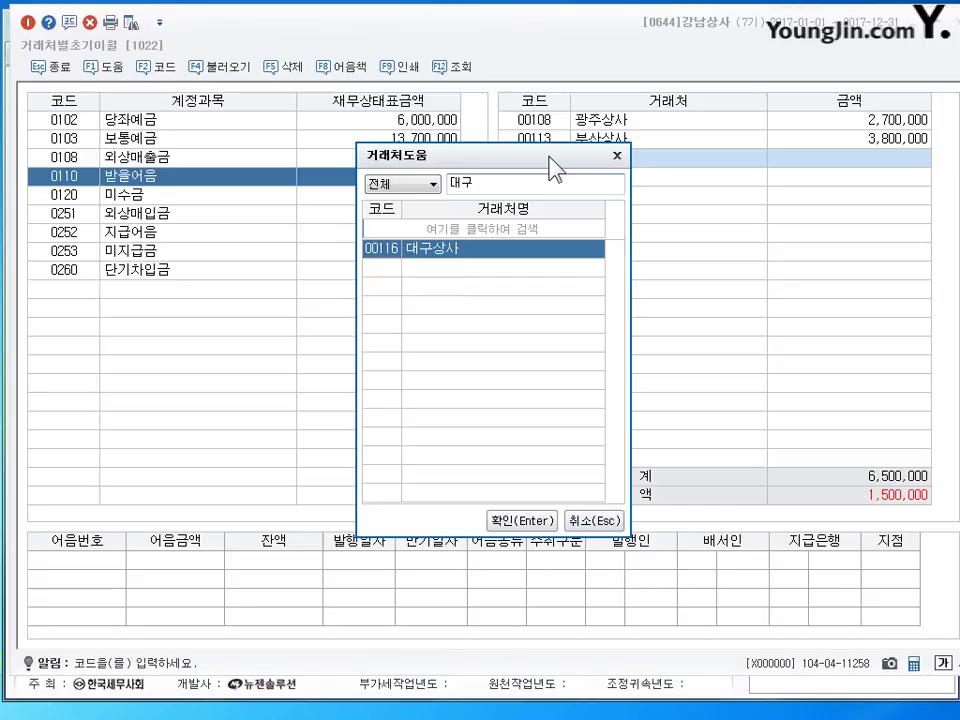
{"action": "key", "text": "Return"}
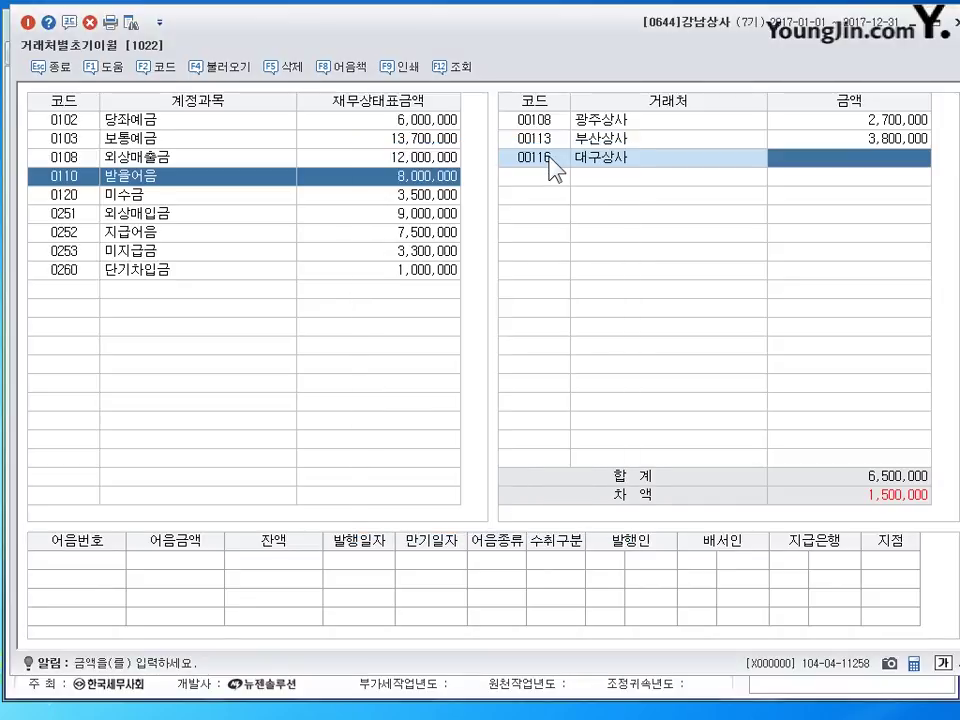
{"action": "type", "text": "1500000"}
{"action": "key", "text": "Return"}
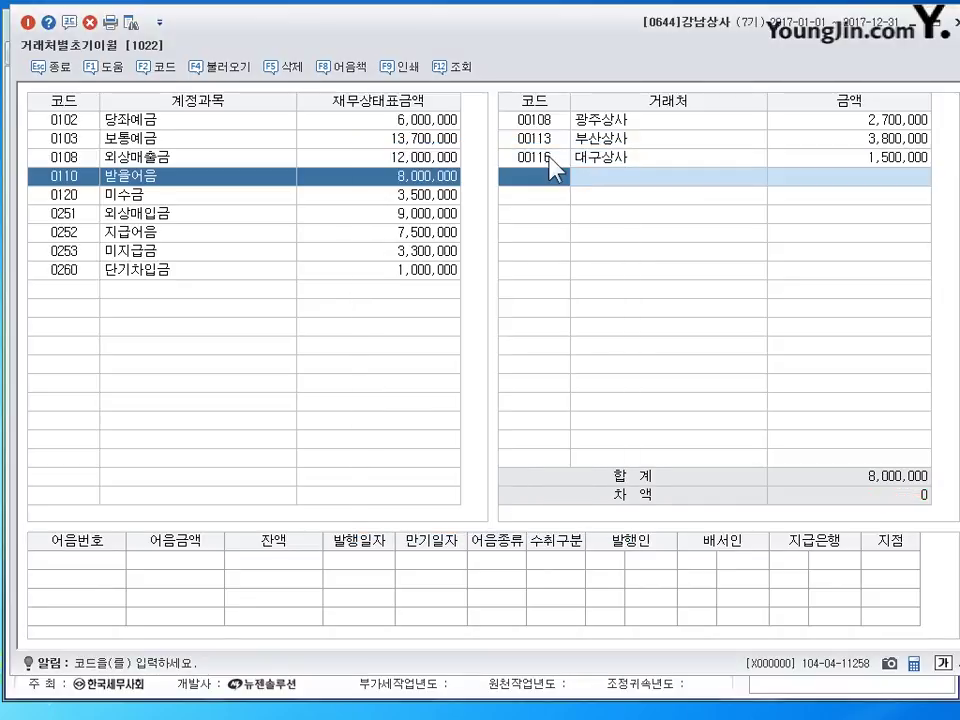
{"action": "left_click", "coordinate": [550, 160]}
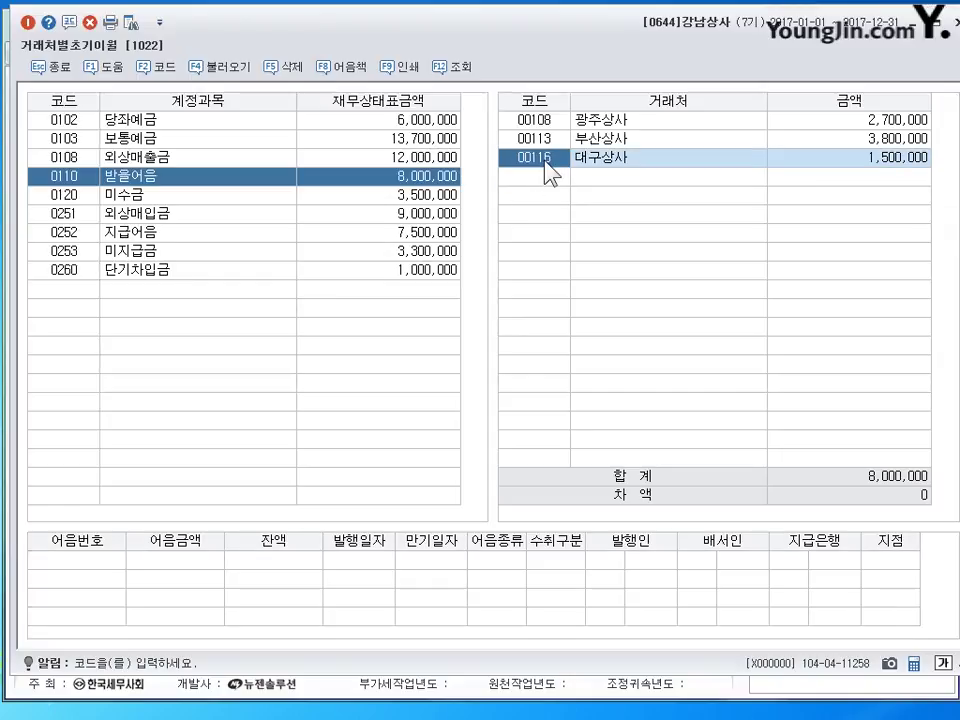
- Set 인천상사's 지급어음 opening balance to 1,600,000 and close the screen
{"action": "left_click", "coordinate": [115, 232]}
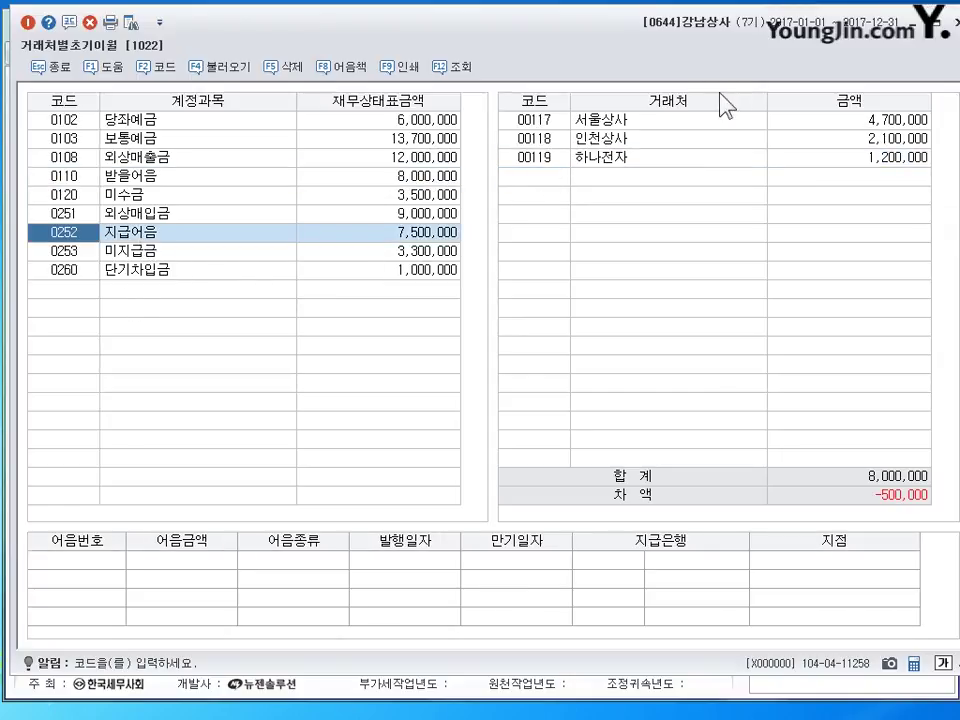
{"action": "left_click", "coordinate": [600, 140]}
{"action": "left_click", "coordinate": [858, 140]}
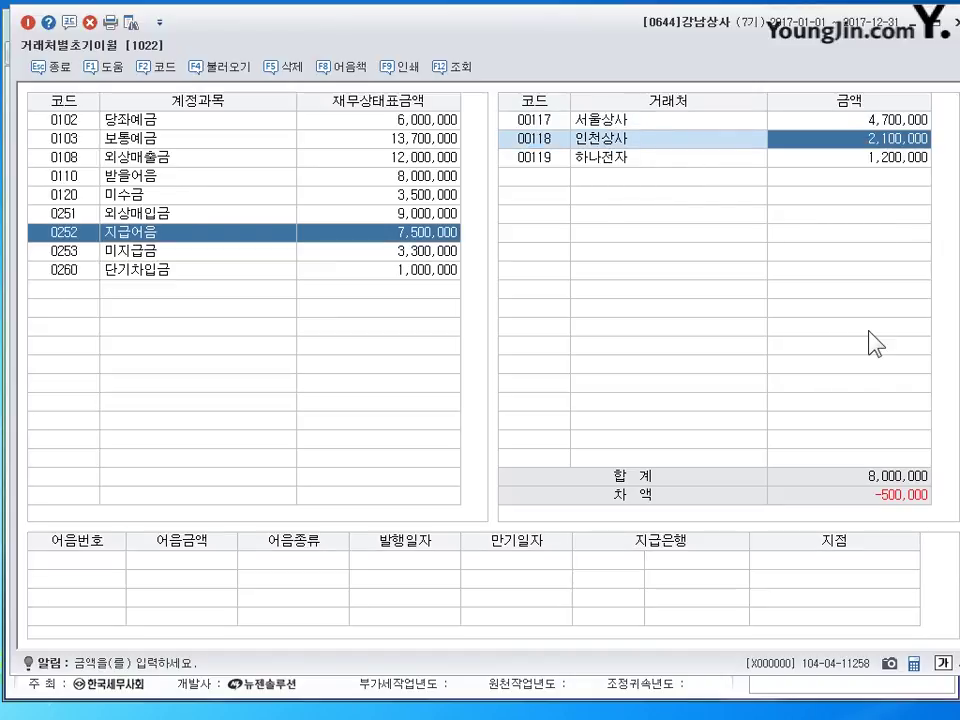
{"action": "type", "text": "1600000"}
{"action": "key", "text": "Return"}
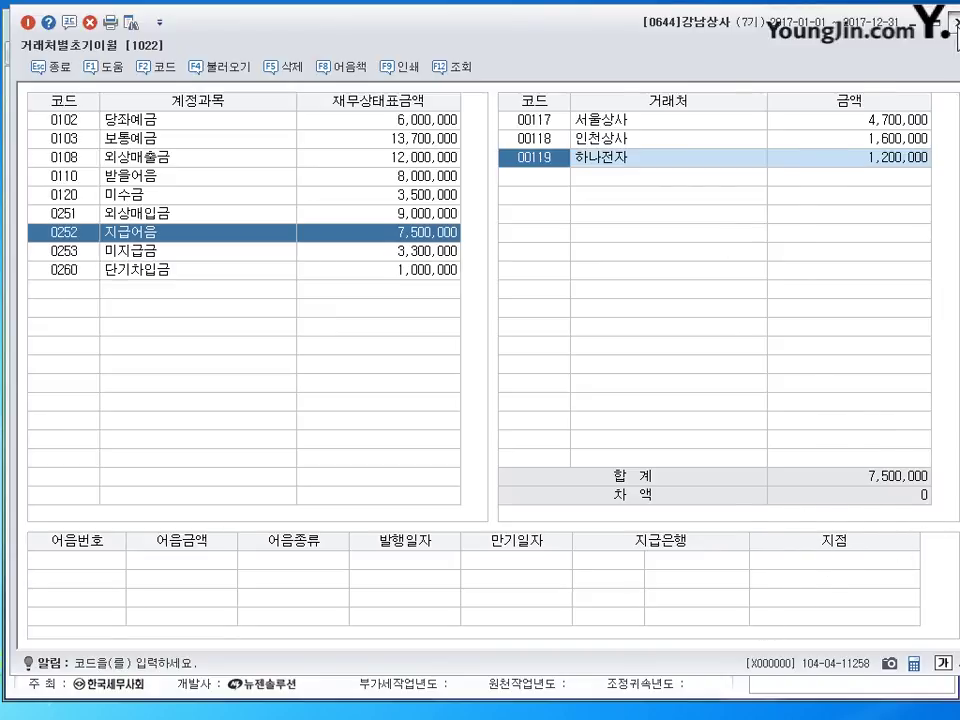
{"action": "left_click", "coordinate": [956, 22]}
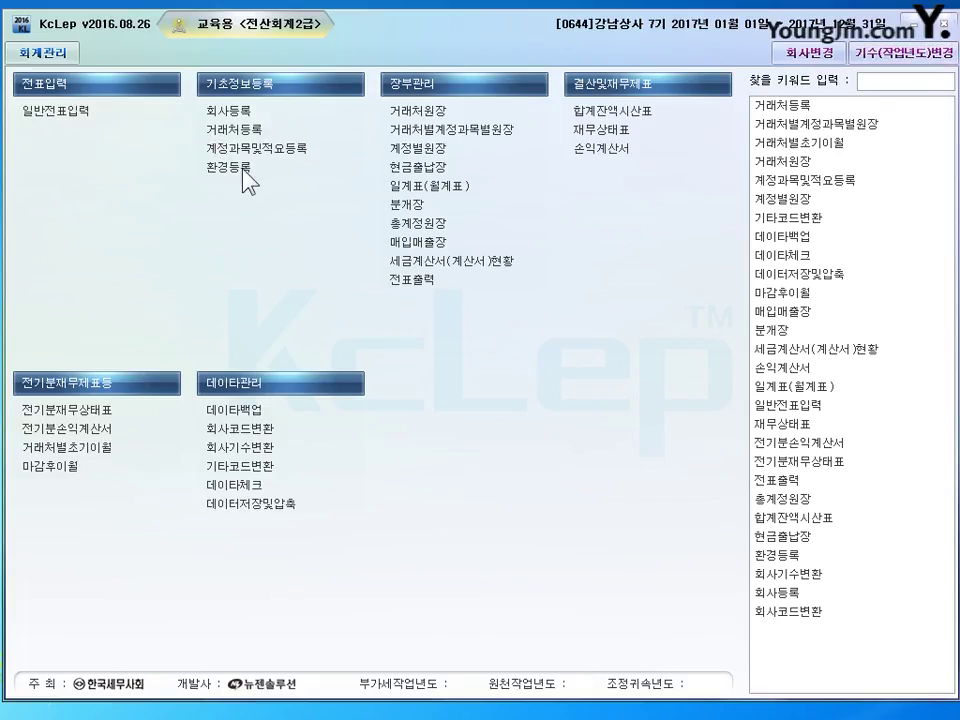
- Register partner 00751 국민상사 and type its business registration number and representative's name
{"action": "left_click", "coordinate": [233, 129]}
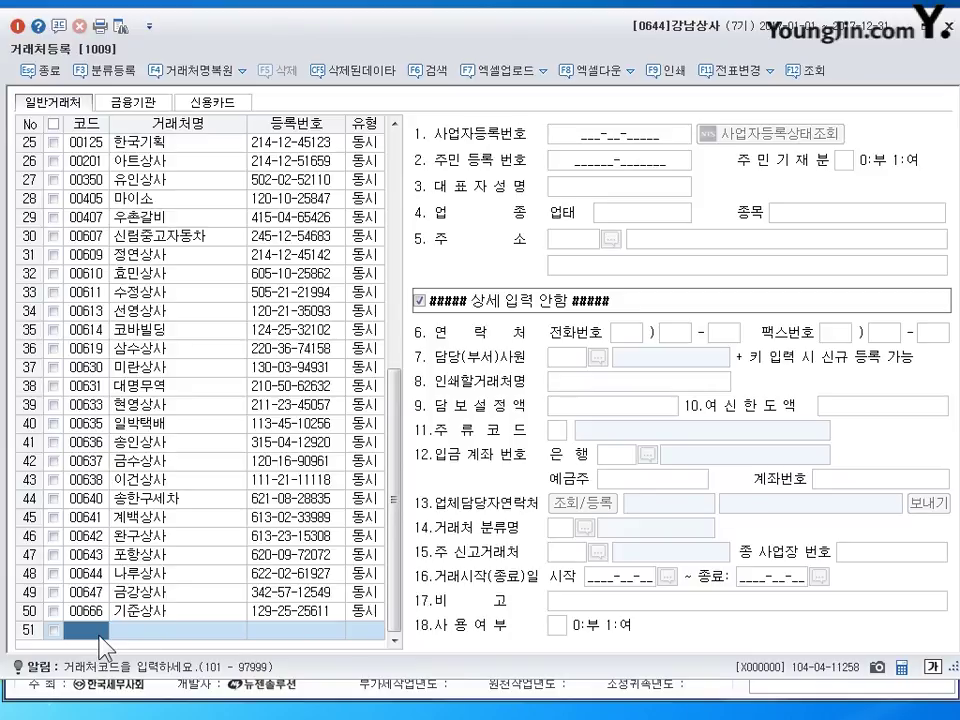
{"action": "type", "text": "751"}
{"action": "key", "text": "Return"}
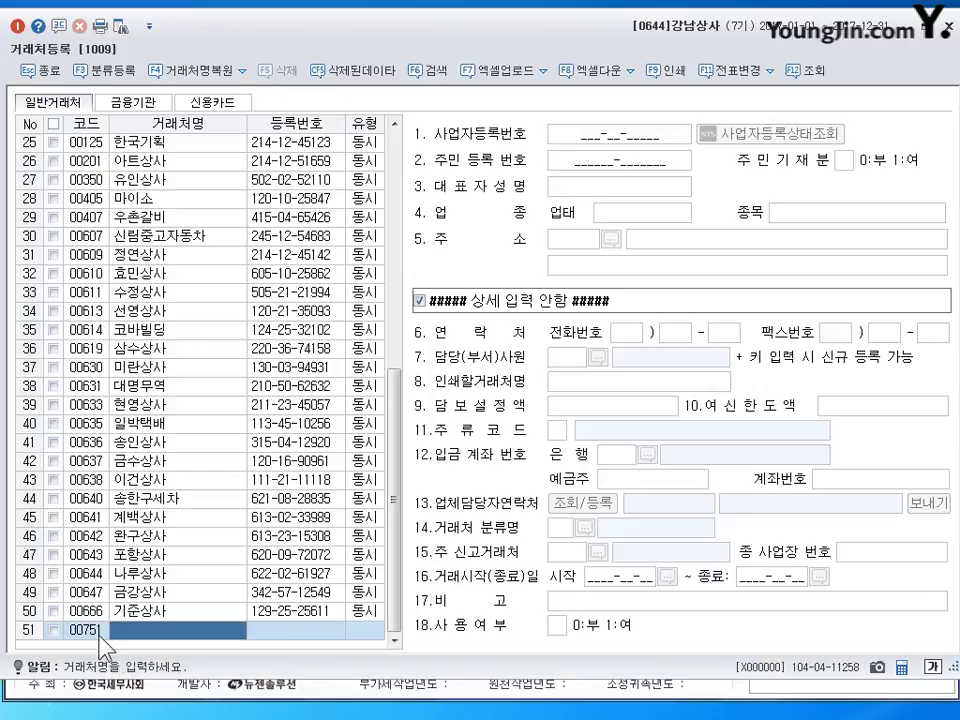
{"action": "type", "text": "국민상사"}
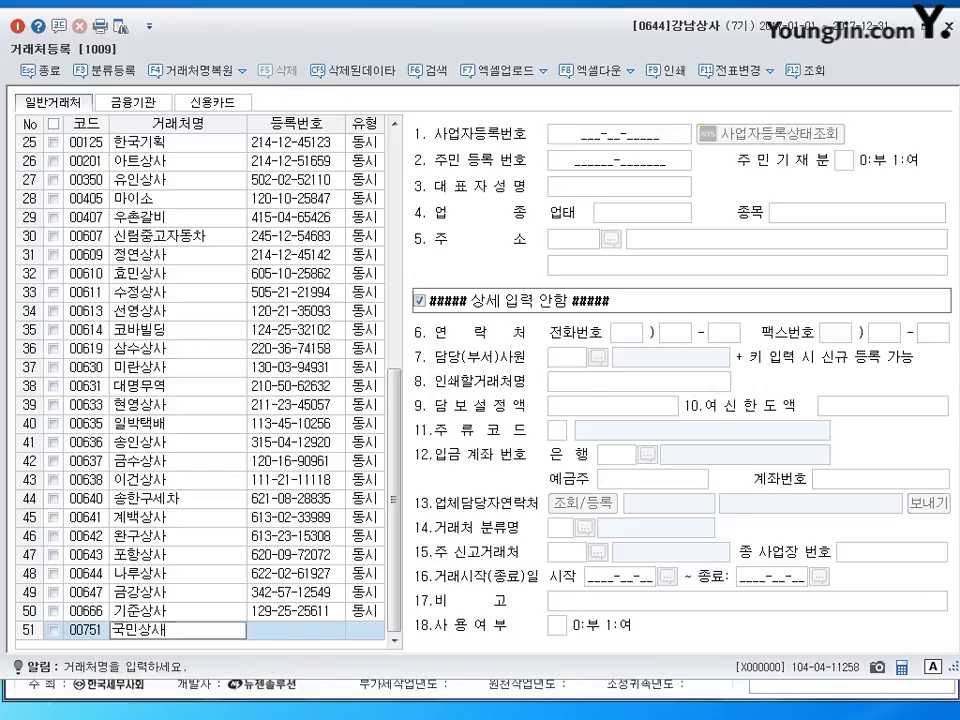
{"action": "key", "text": "Return"}
{"action": "key", "text": "Return"}
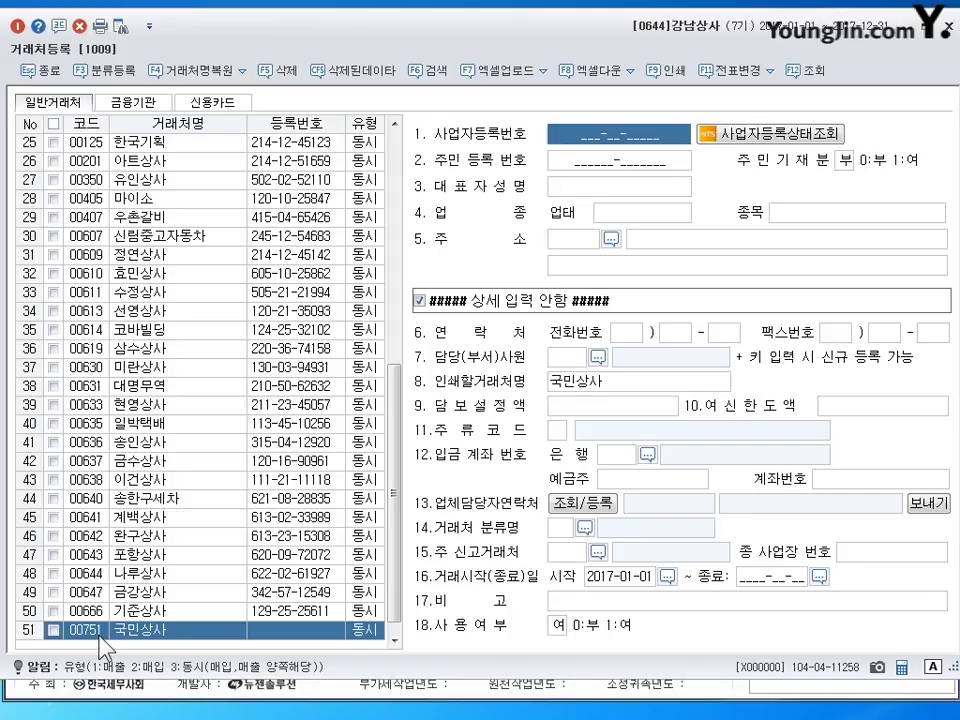
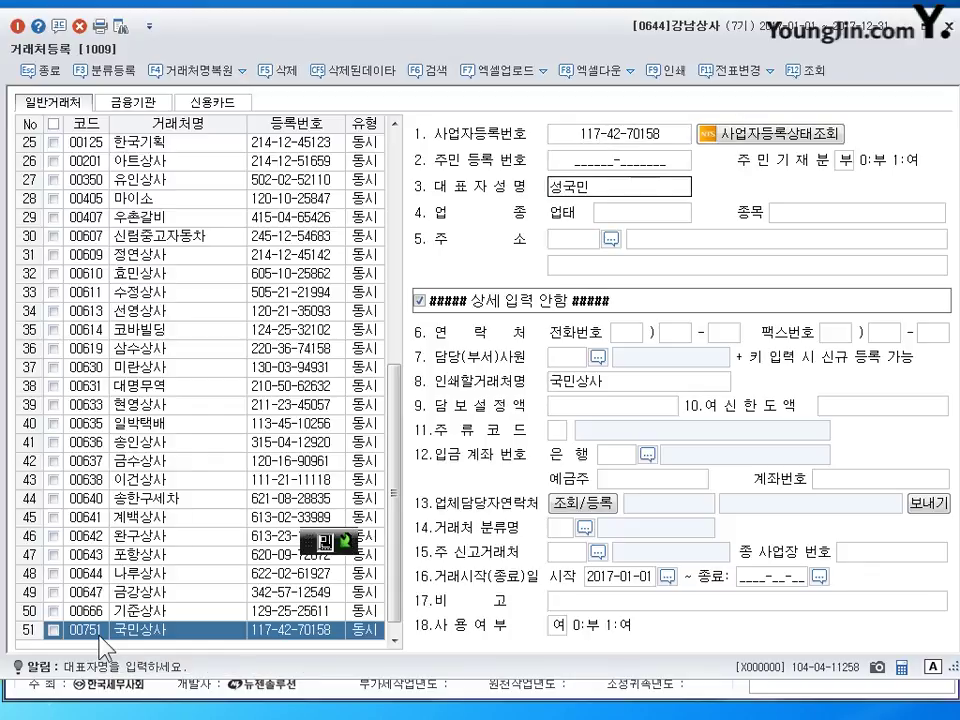
- Complete 국민상사's representative, business type 도소매, item 자전거 and business address, then close 거래처등록
{"action": "key", "text": "Return"}
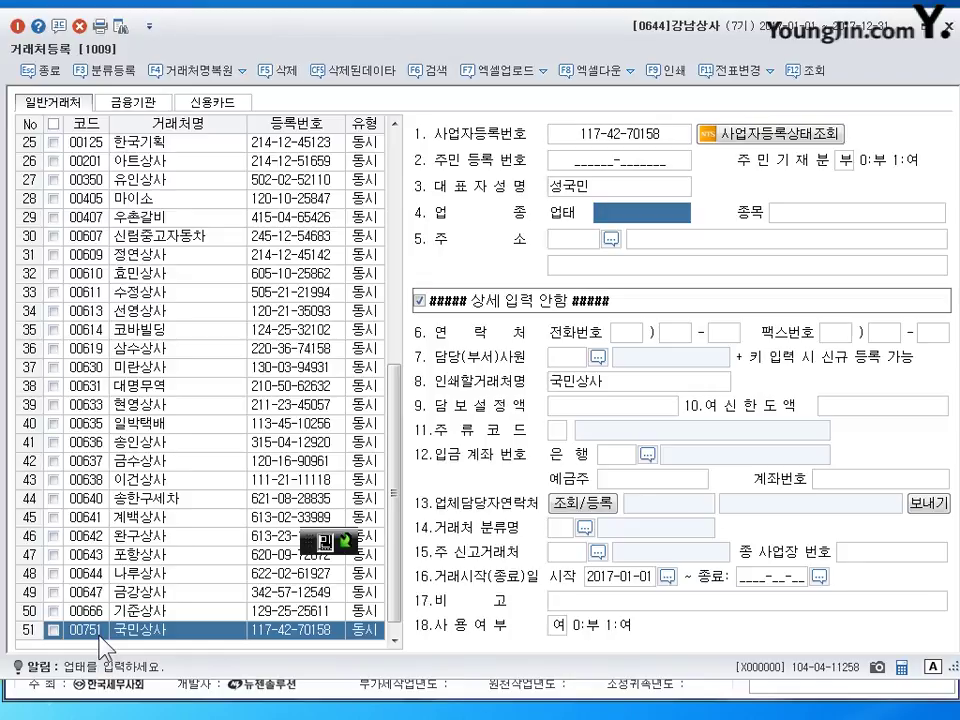
{"action": "type", "text": "도소매"}
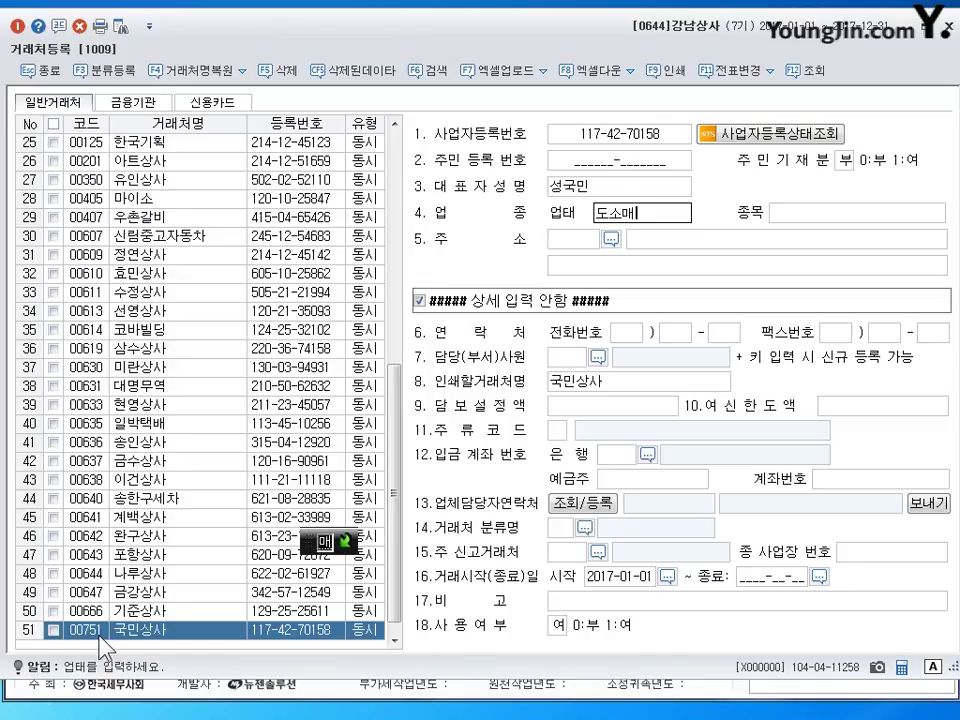
{"action": "key", "text": "Return"}
{"action": "type", "text": "잡전거"}
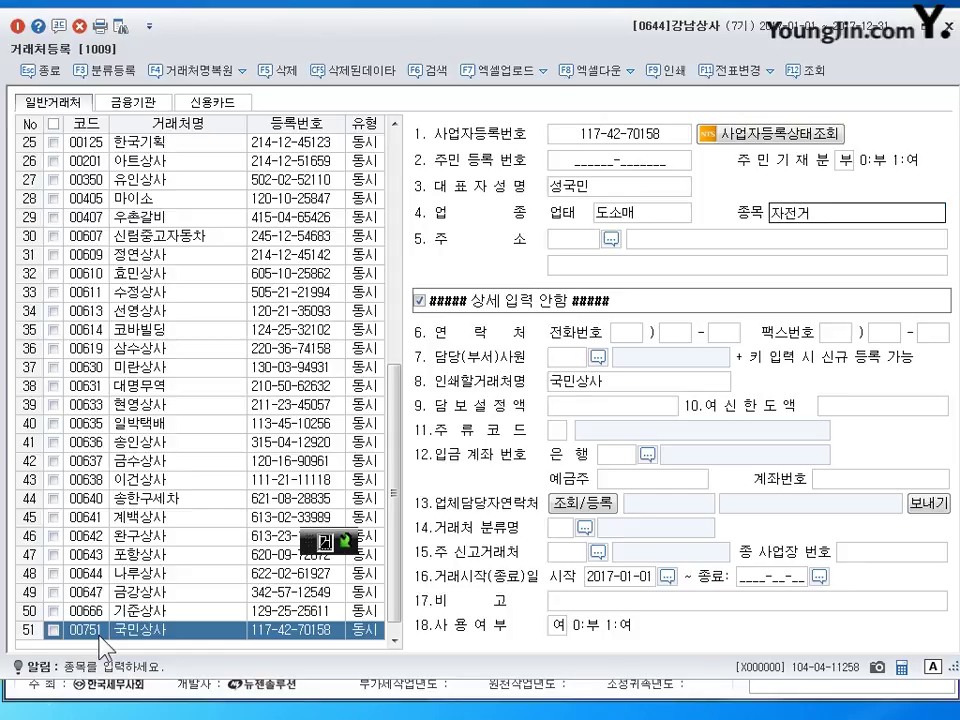
{"action": "key", "text": "Return"}
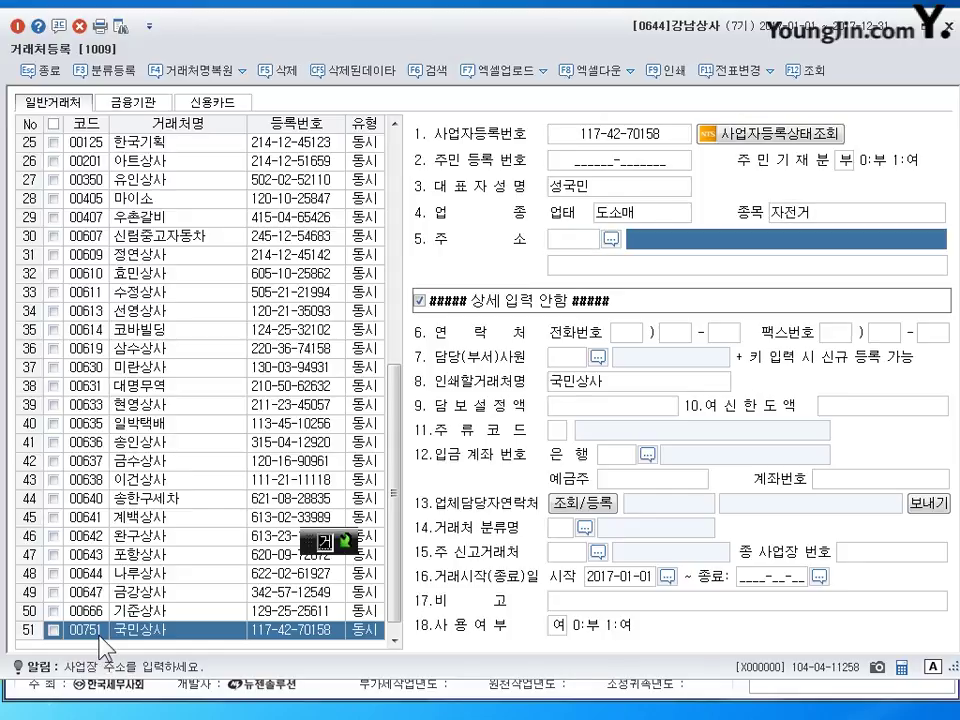
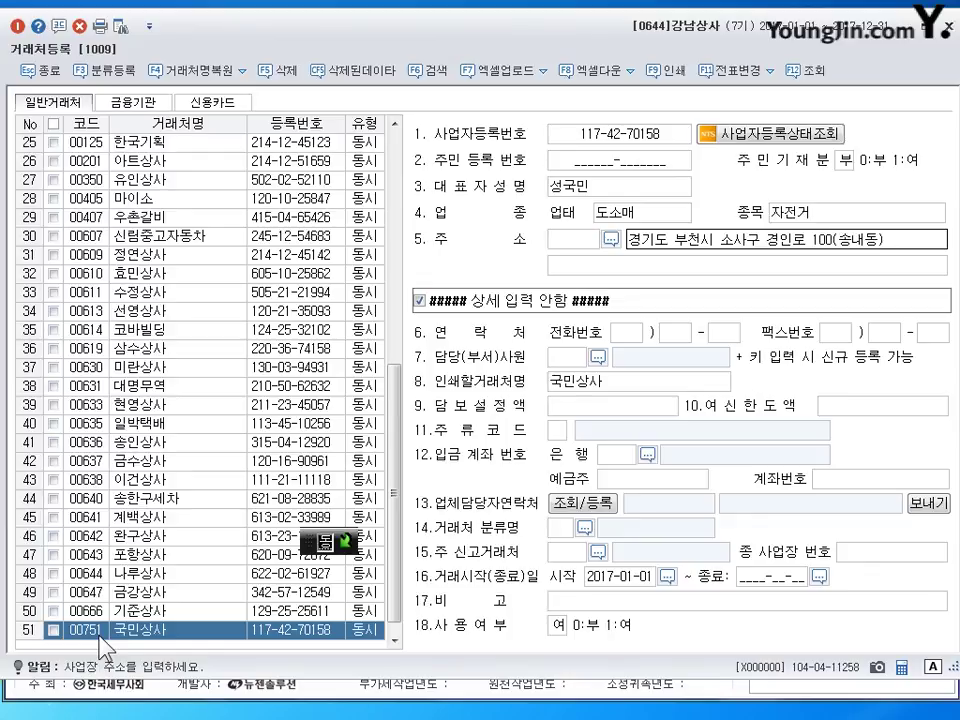
{"action": "key", "text": "Return"}
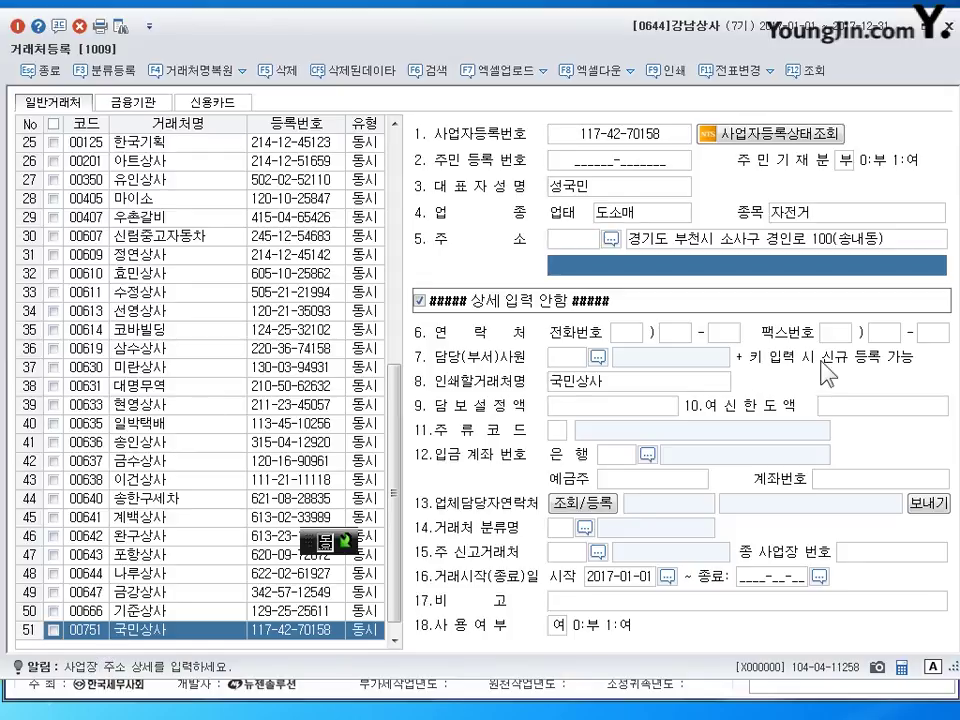
{"action": "left_click", "coordinate": [826, 240]}
{"action": "key", "text": "Escape"}
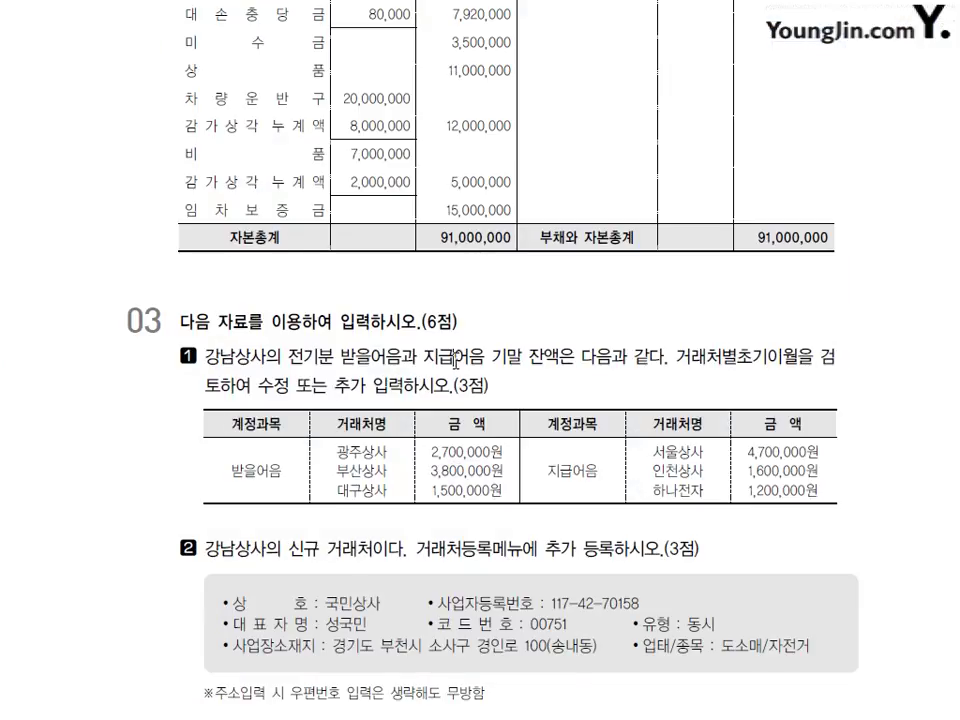
- Scroll the textbook PDF down to section 04's transaction questions
{"action": "scroll", "coordinate": [471, 322], "scroll_direction": "down", "scroll_amount": 10}
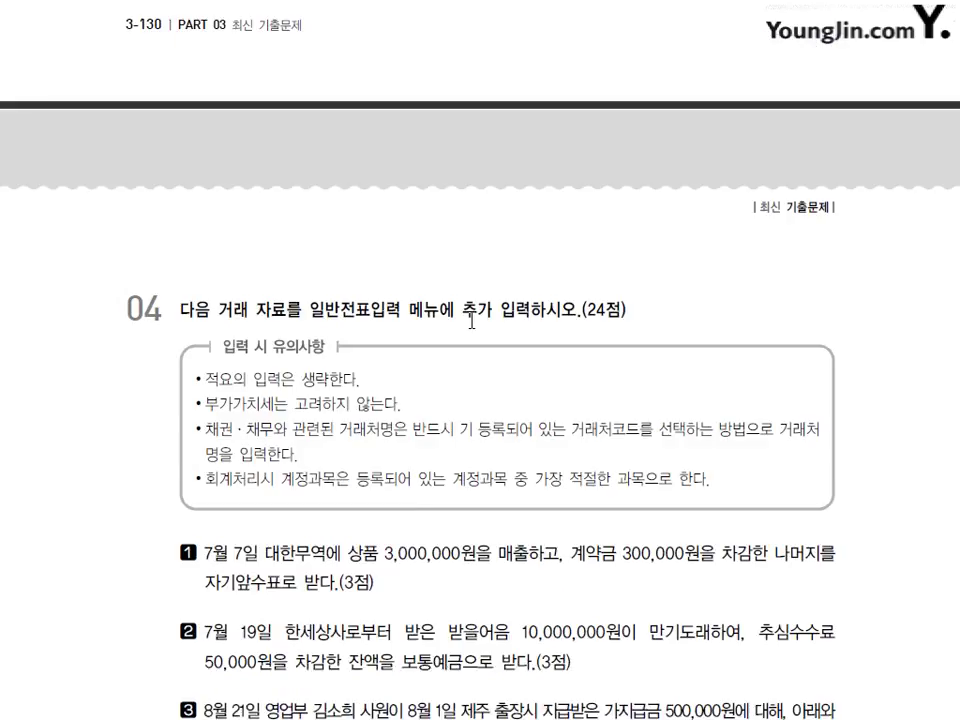
{"action": "scroll", "coordinate": [471, 322], "scroll_direction": "down", "scroll_amount": 3}
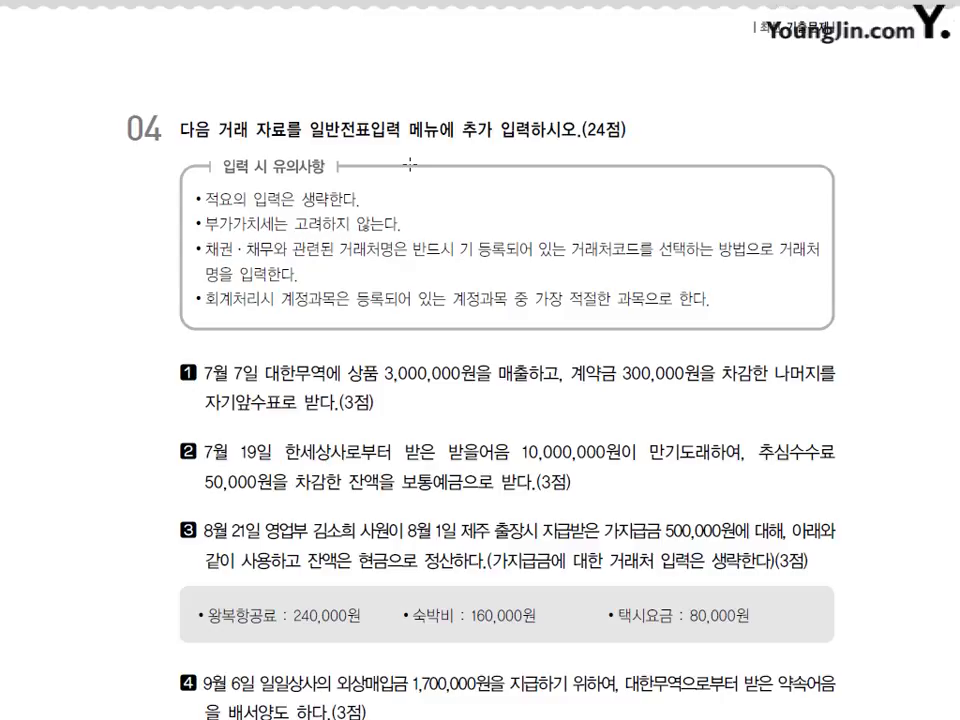
{"action": "scroll", "coordinate": [409, 208], "scroll_direction": "down", "scroll_amount": 2}
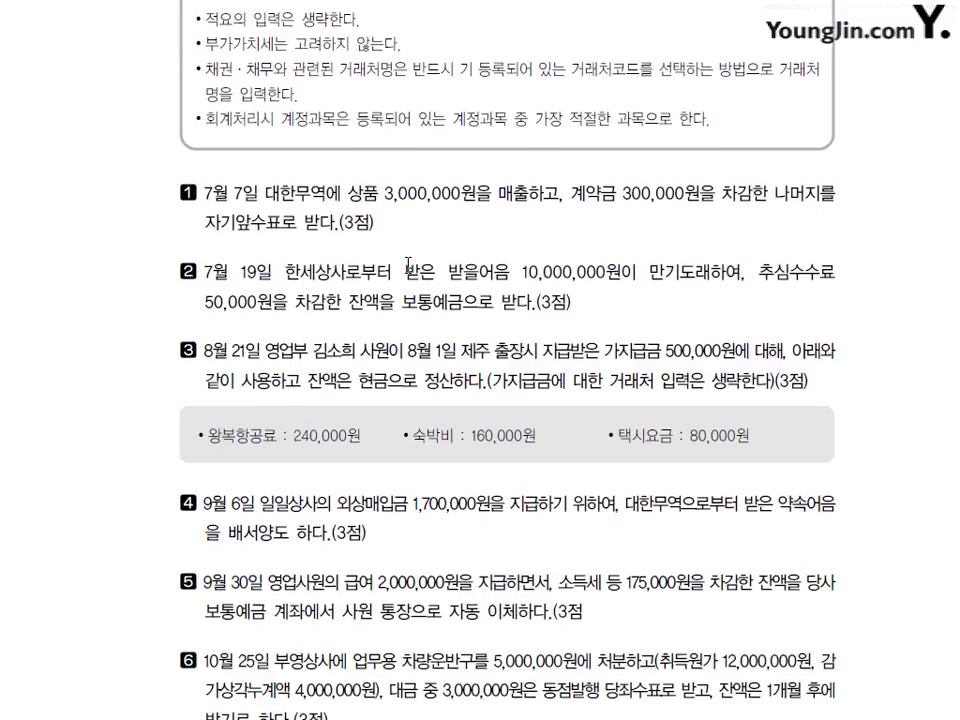
{"action": "scroll", "coordinate": [408, 264], "scroll_direction": "down", "scroll_amount": 1}
{"action": "scroll", "coordinate": [409, 267], "scroll_direction": "down", "scroll_amount": 1}
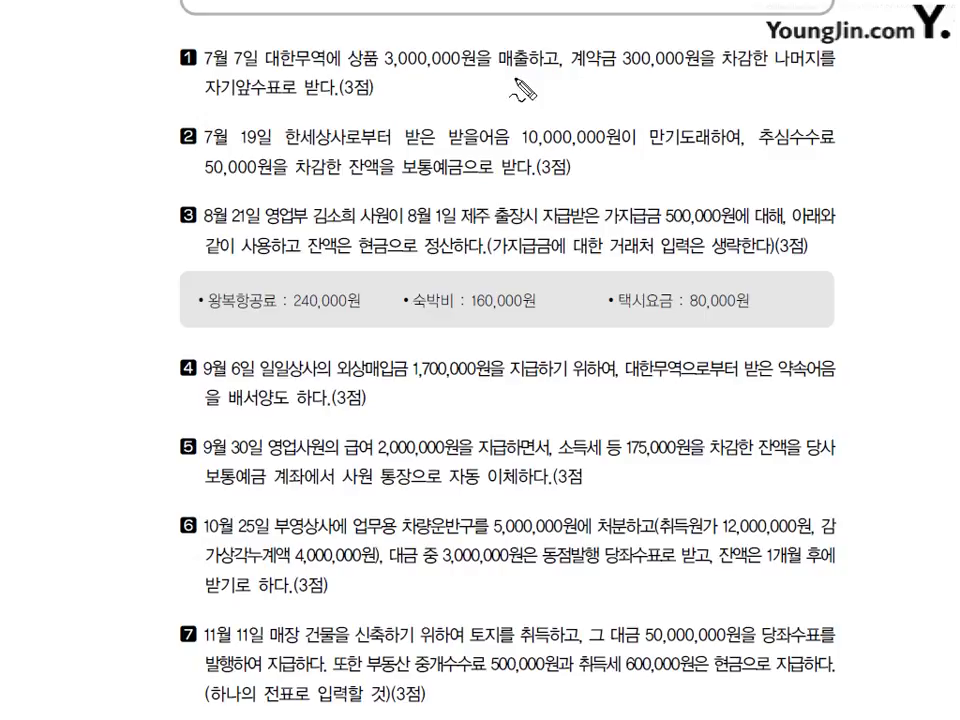
- Mark question 1's 300,000 deposit with 선수 and 현금 notes, then clear the ink and return to KcLep
{"action": "mouse_move", "coordinate": [570, 76]}
{"action": "left_mouse_down"}
{"action": "mouse_move", "coordinate": [664, 75]}
{"action": "mouse_move", "coordinate": [636, 100]}
{"action": "mouse_move", "coordinate": [664, 100]}
{"action": "left_mouse_up"}
{"action": "mouse_move", "coordinate": [380, 88]}
{"action": "left_mouse_down"}
{"action": "mouse_move", "coordinate": [412, 100]}
{"action": "mouse_move", "coordinate": [406, 122]}
{"action": "left_mouse_up"}
{"action": "mouse_move", "coordinate": [477, 80]}
{"action": "left_mouse_down"}
{"action": "mouse_move", "coordinate": [475, 126]}
{"action": "mouse_move", "coordinate": [504, 92]}
{"action": "mouse_move", "coordinate": [516, 110]}
{"action": "mouse_move", "coordinate": [534, 99]}
{"action": "mouse_move", "coordinate": [577, 100]}
{"action": "left_mouse_up"}
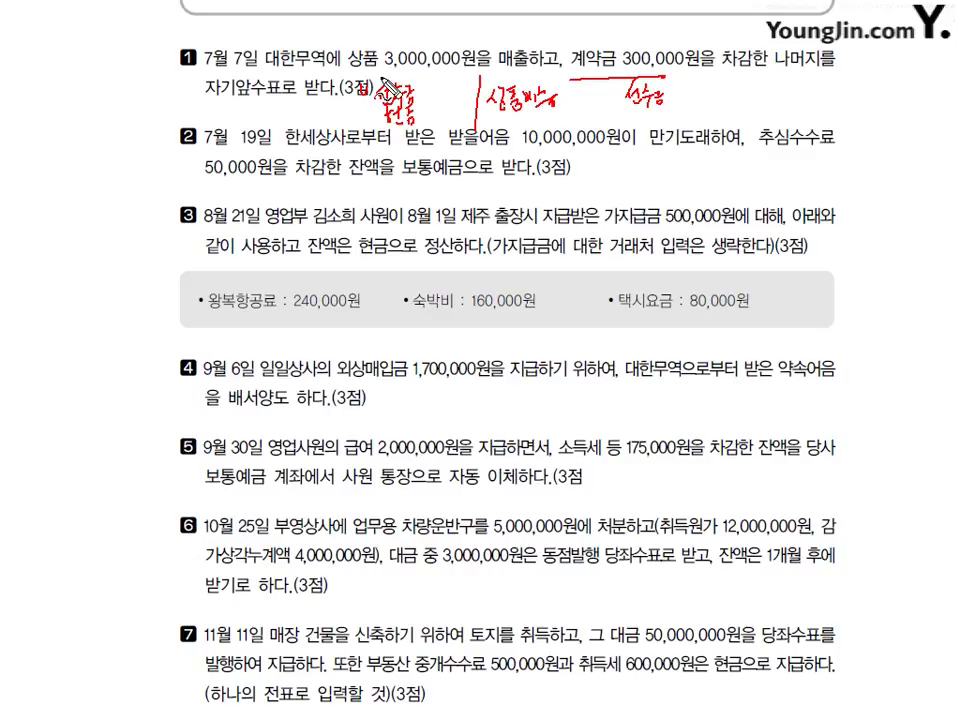
{"action": "key", "text": "Escape"}
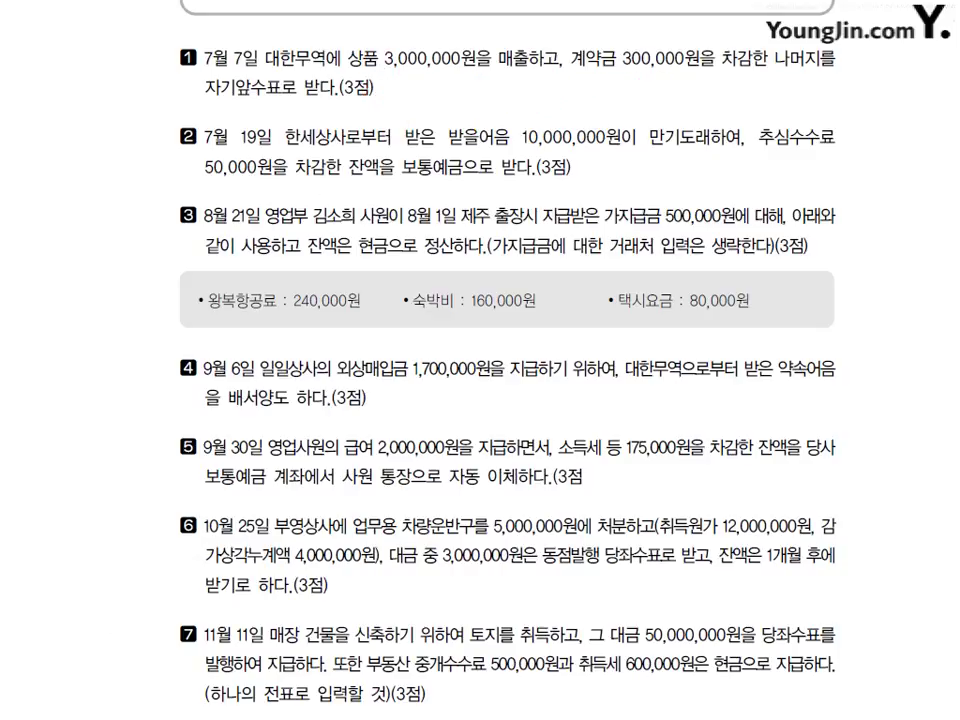
{"action": "key", "text": "alt+Tab"}
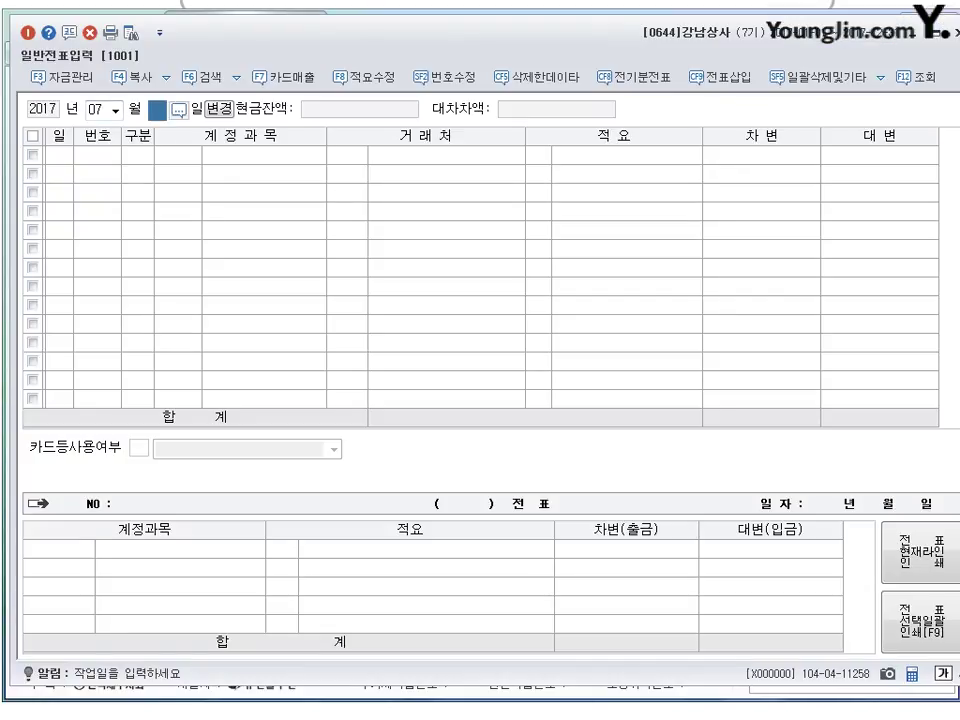
- Start a 7월 7일 voucher with a 선수금 (0259) debit of 300,000 for client 대한무역
{"action": "type", "text": "7"}
{"action": "key", "text": "Return"}
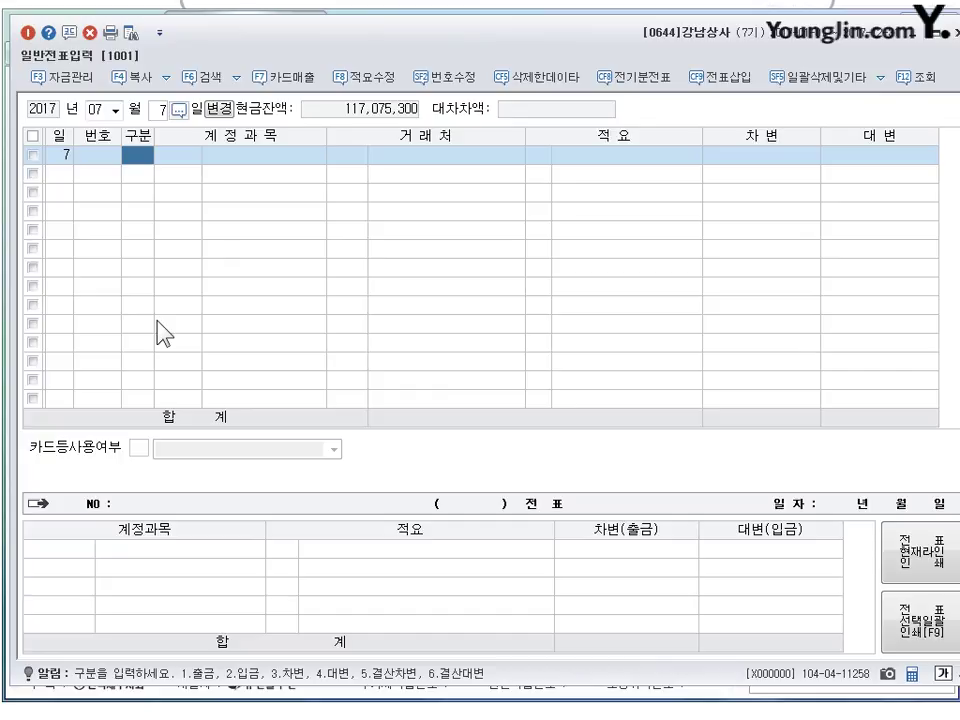
{"action": "type", "text": "3"}
{"action": "key", "text": "Return"}
{"action": "type", "text": "259"}
{"action": "key", "text": "Return"}
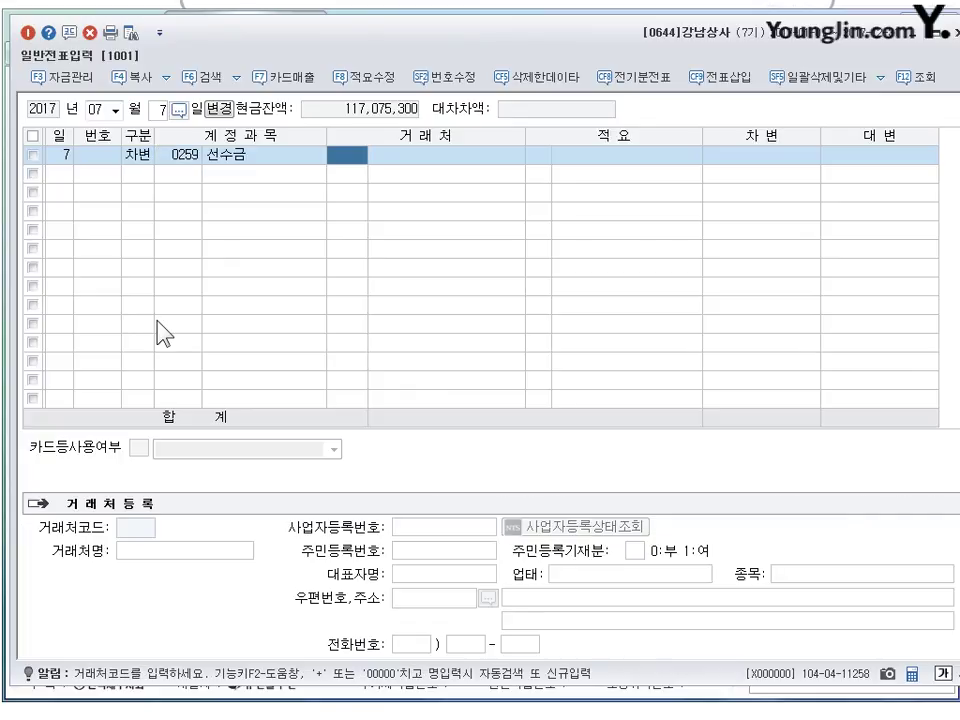
{"action": "type", "text": "대한"}
{"action": "key", "text": "Return"}
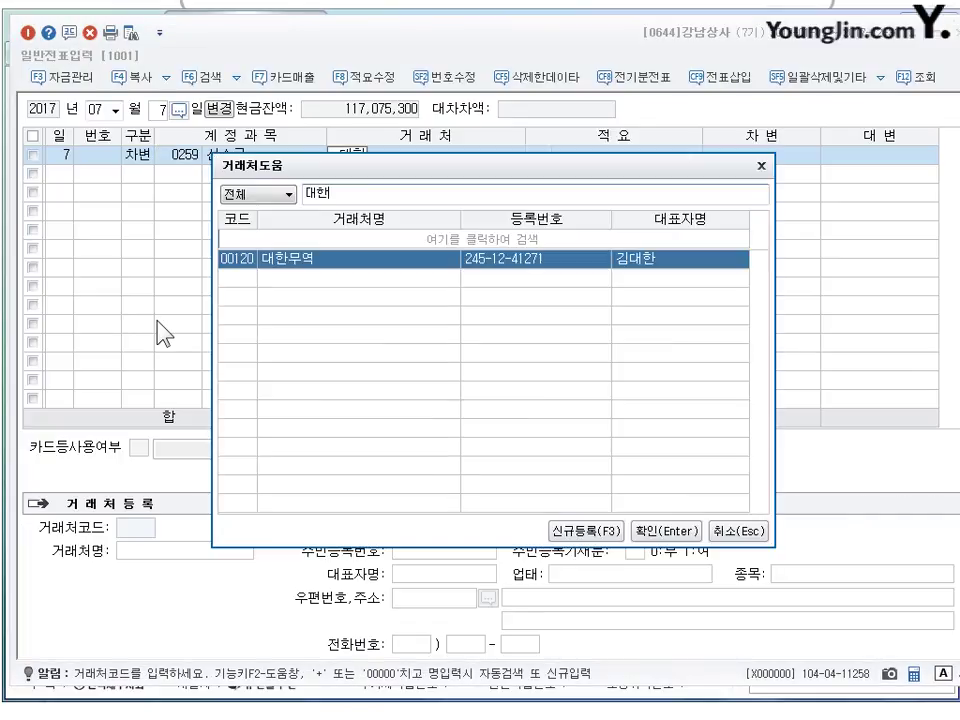
{"action": "key", "text": "Return"}
{"action": "key", "text": "Return"}
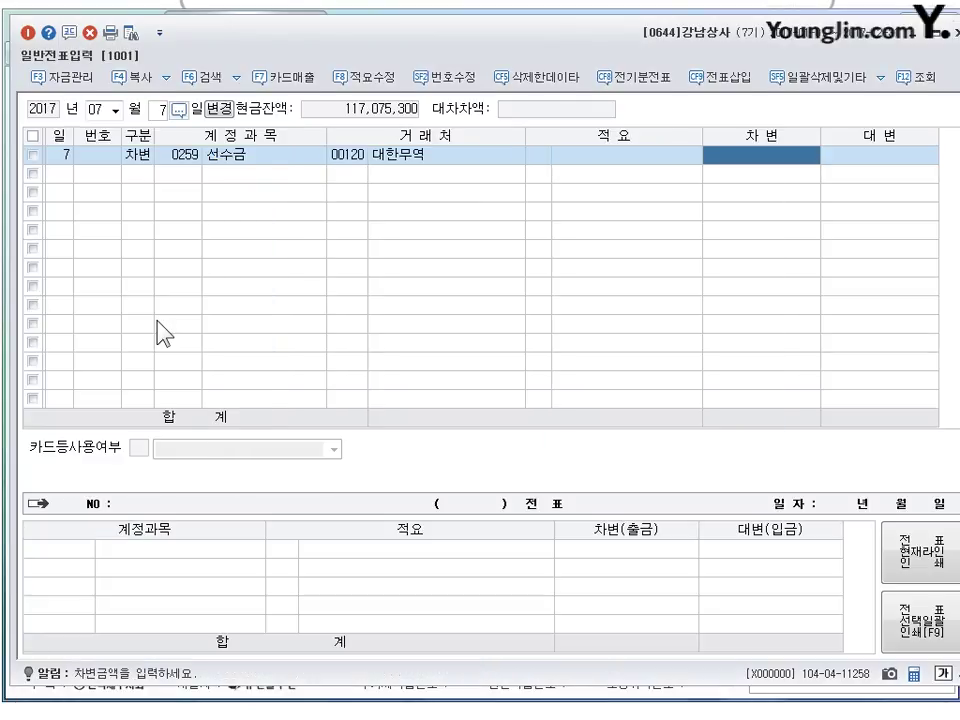
{"action": "type", "text": "3000000"}
{"action": "key", "text": "Return"}
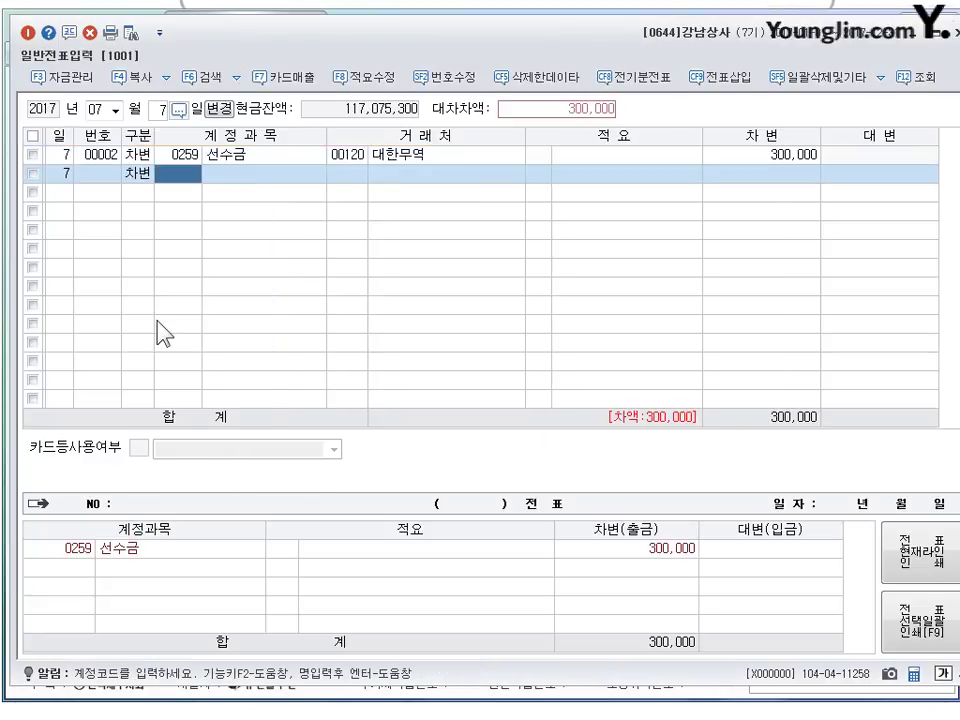
- Add a 현금 (0101) 2,700,000 debit and a 상품매출 (0401) 3,000,000 credit to balance the voucher
{"action": "type", "text": "101"}
{"action": "key", "text": "Return"}
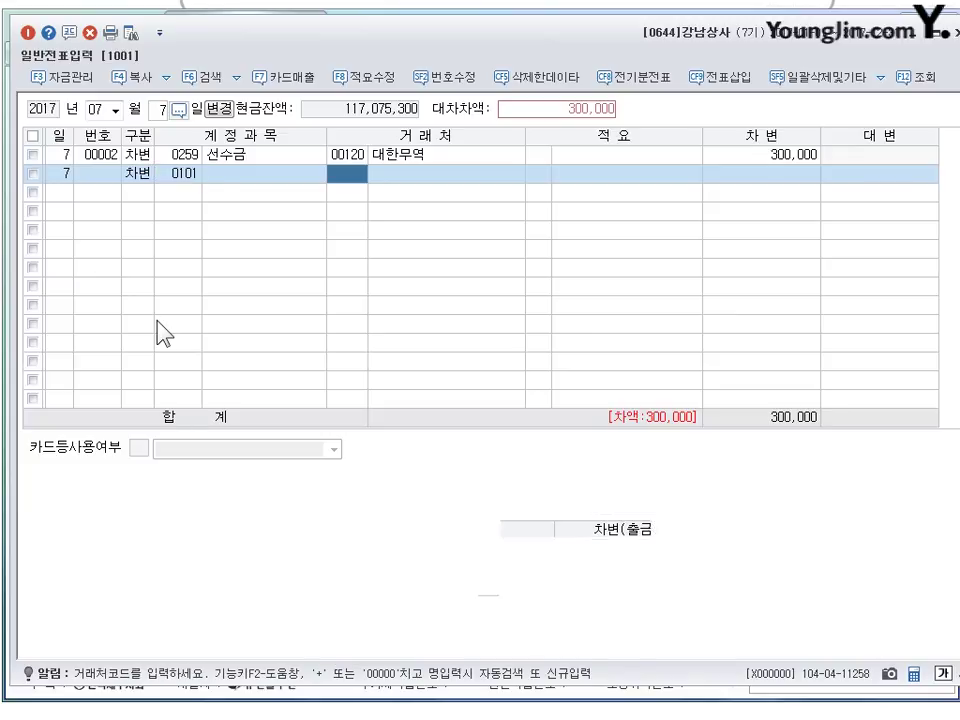
{"action": "key", "text": "Return"}
{"action": "key", "text": "Return"}
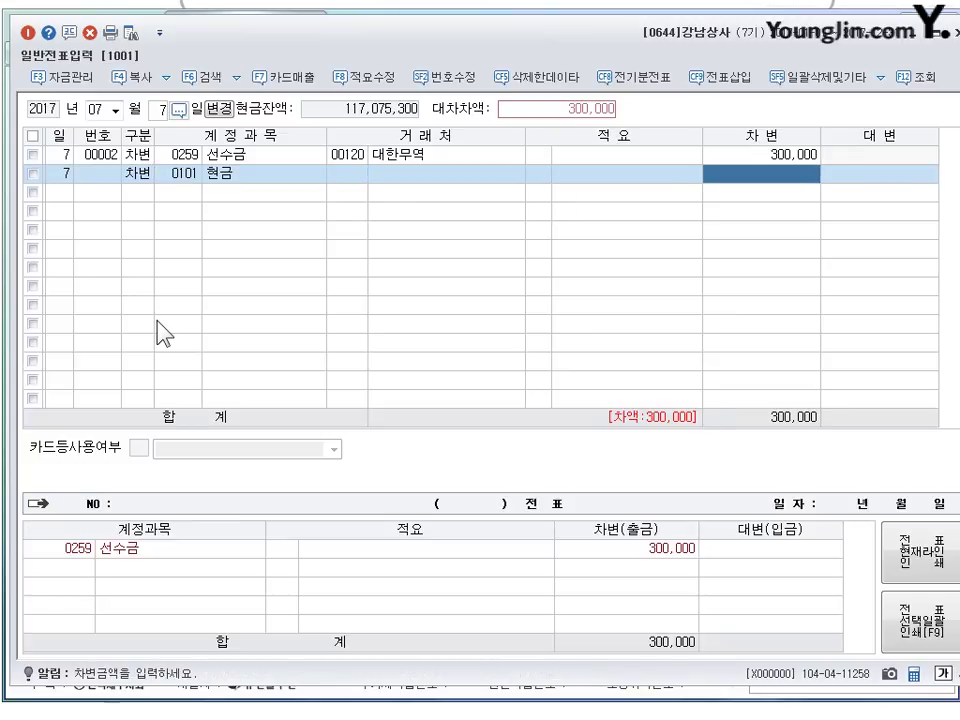
{"action": "type", "text": "2700000"}
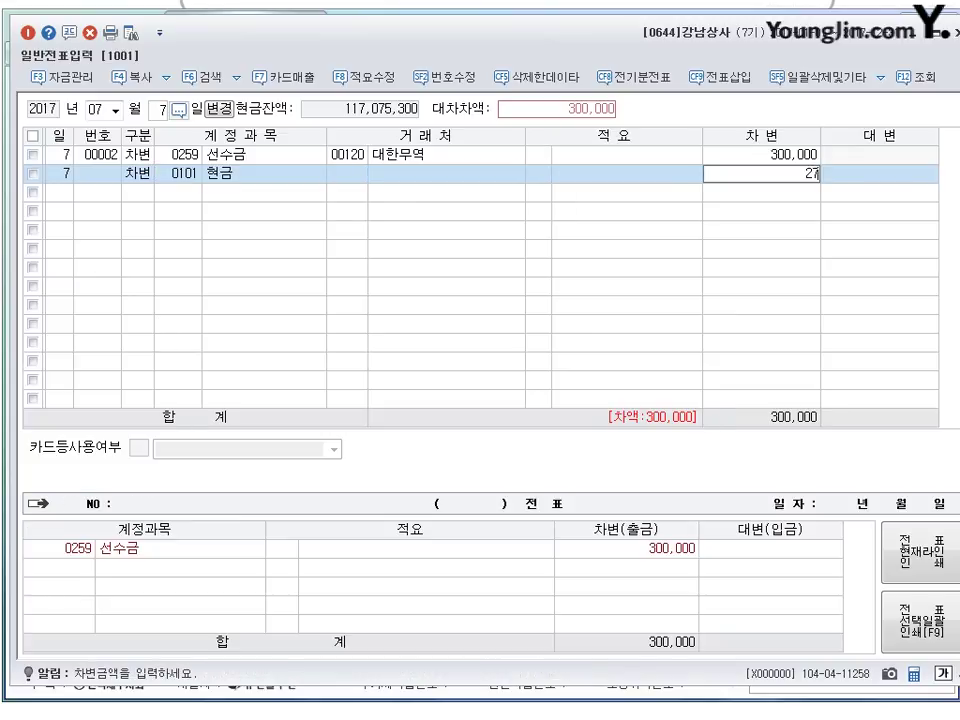
{"action": "key", "text": "Return"}
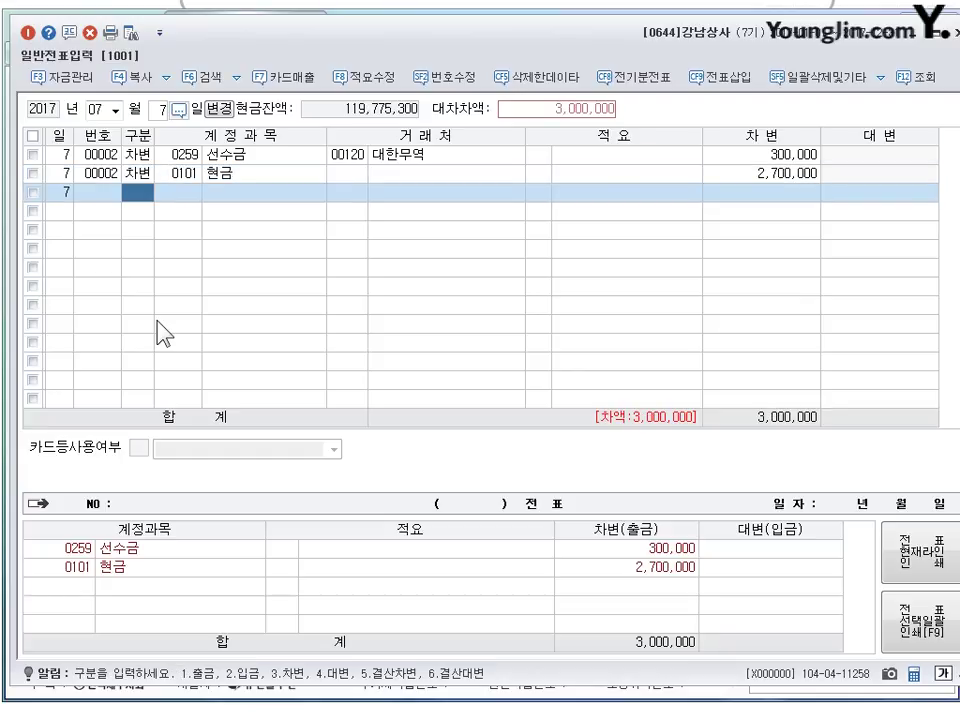
{"action": "type", "text": "4"}
{"action": "key", "text": "Return"}
{"action": "type", "text": "0401"}
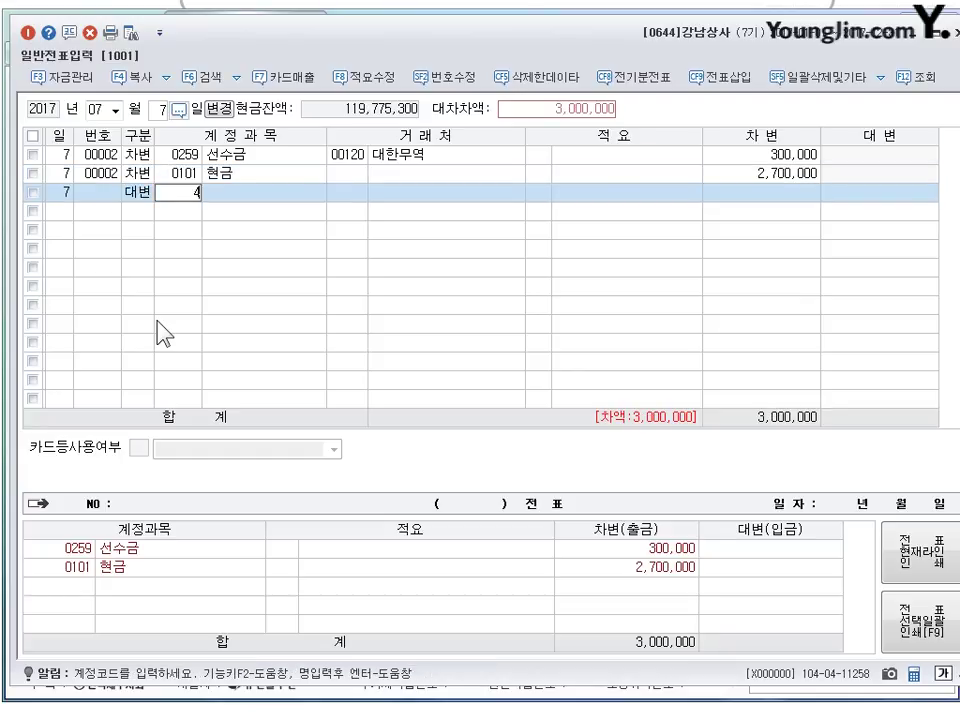
{"action": "key", "text": "Return"}
{"action": "key", "text": "Return"}
{"action": "key", "text": "Return"}
{"action": "key", "text": "Return"}
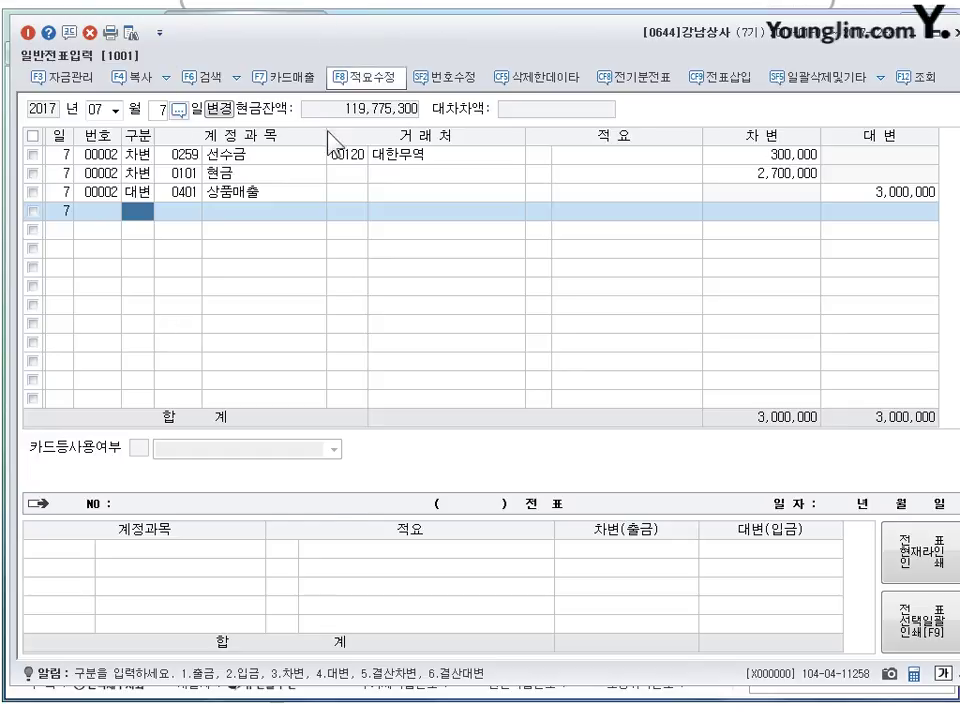
{"action": "left_click", "coordinate": [325, 700]}
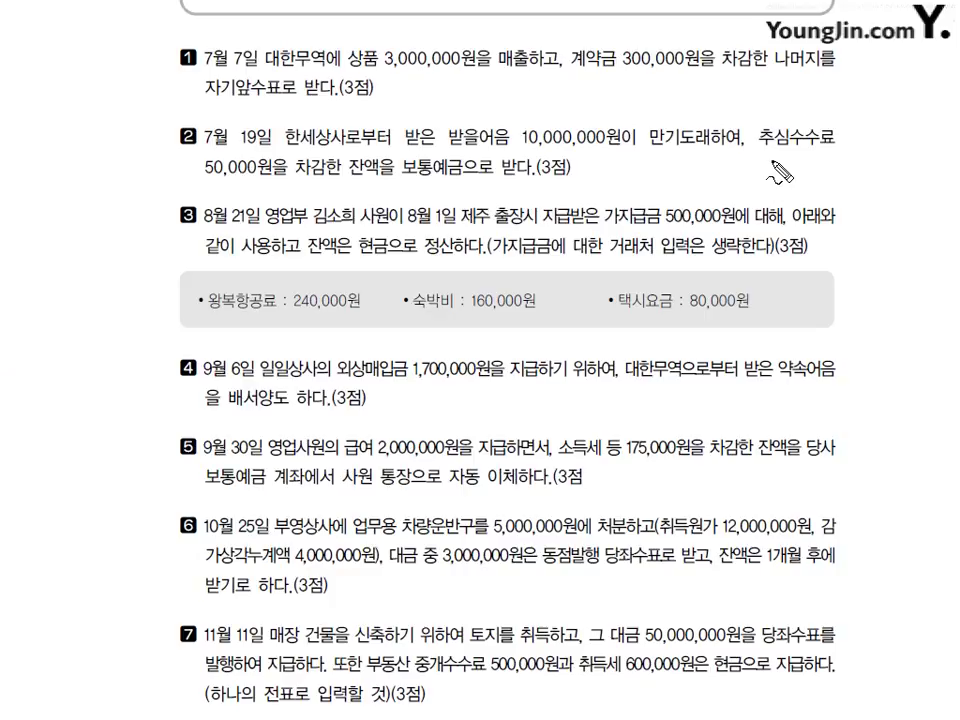
- Annotate problem 2's collection fee and account notes, clear them, and return to KcLep's journal
{"action": "mouse_move", "coordinate": [800, 128]}
{"action": "left_mouse_down"}
{"action": "mouse_move", "coordinate": [812, 118]}
{"action": "mouse_move", "coordinate": [790, 140]}
{"action": "mouse_move", "coordinate": [770, 100]}
{"action": "mouse_move", "coordinate": [822, 104]}
{"action": "left_mouse_up"}
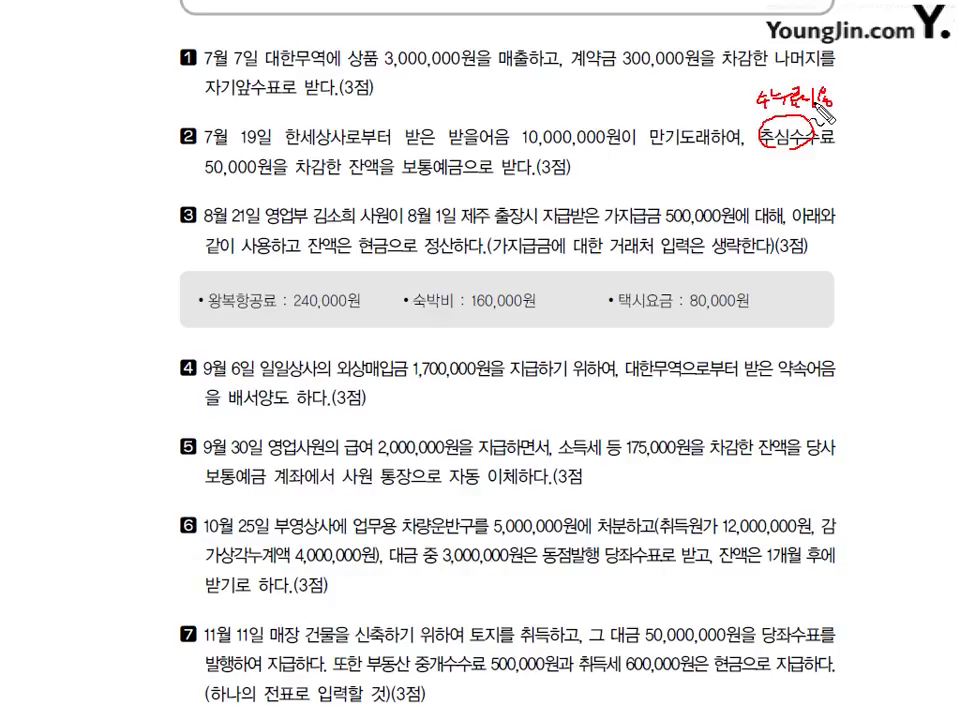
{"action": "mouse_move", "coordinate": [581, 167]}
{"action": "left_mouse_down"}
{"action": "mouse_move", "coordinate": [592, 179]}
{"action": "mouse_move", "coordinate": [646, 180]}
{"action": "mouse_move", "coordinate": [604, 204]}
{"action": "mouse_move", "coordinate": [614, 211]}
{"action": "mouse_move", "coordinate": [645, 200]}
{"action": "left_mouse_up"}
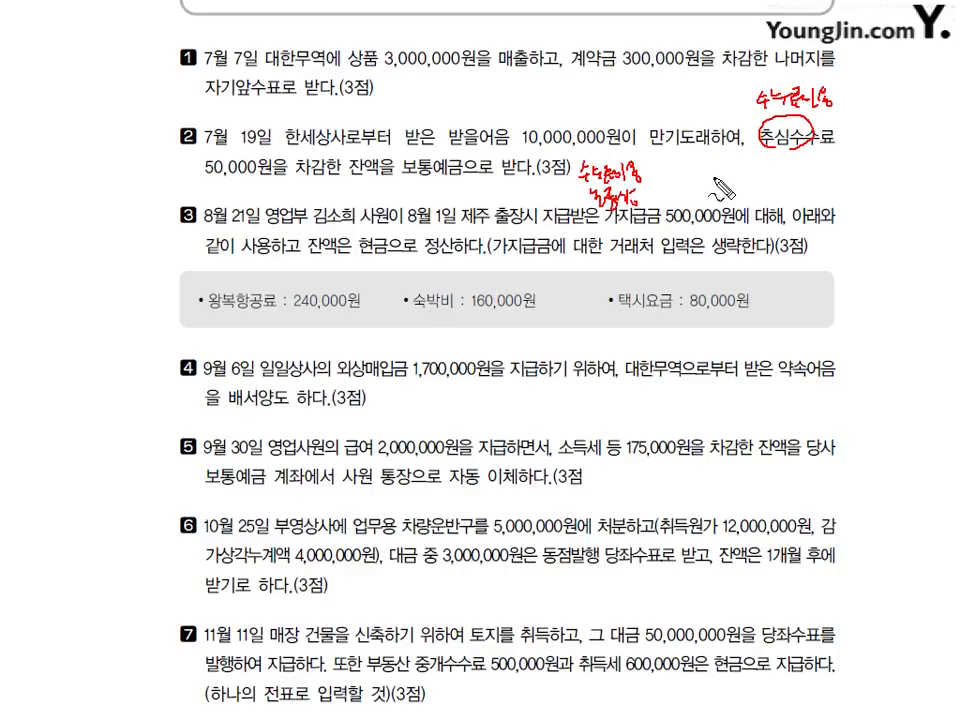
{"action": "mouse_move", "coordinate": [704, 156]}
{"action": "left_mouse_down"}
{"action": "mouse_move", "coordinate": [704, 205]}
{"action": "mouse_move", "coordinate": [733, 175]}
{"action": "mouse_move", "coordinate": [745, 182]}
{"action": "mouse_move", "coordinate": [758, 172]}
{"action": "mouse_move", "coordinate": [764, 188]}
{"action": "mouse_move", "coordinate": [786, 176]}
{"action": "mouse_move", "coordinate": [796, 186]}
{"action": "mouse_move", "coordinate": [805, 152]}
{"action": "left_mouse_up"}
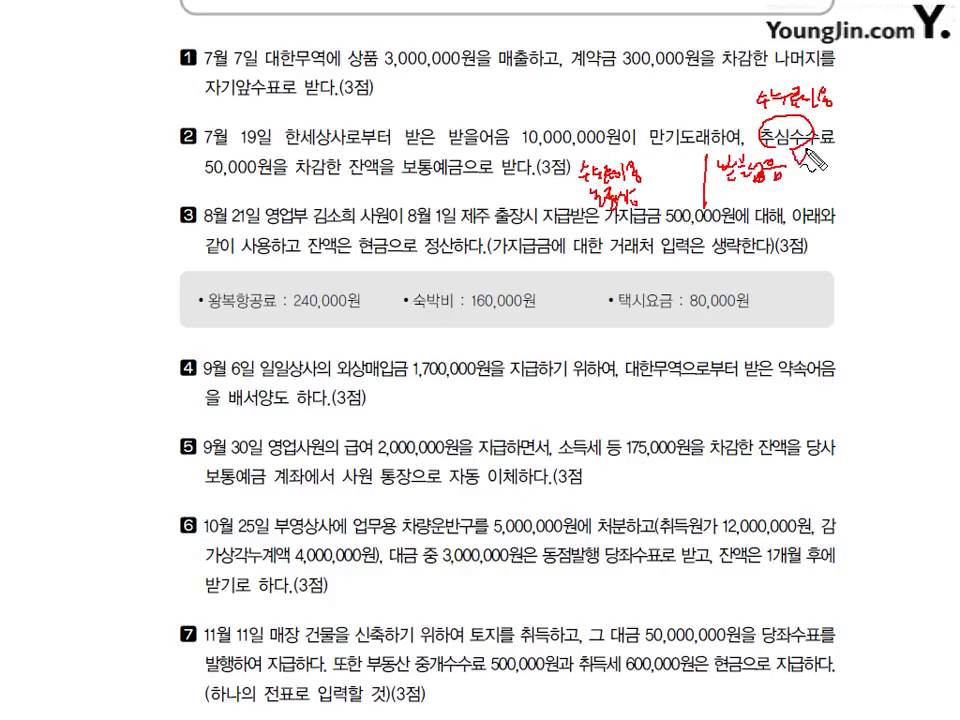
{"action": "key", "text": "Escape"}
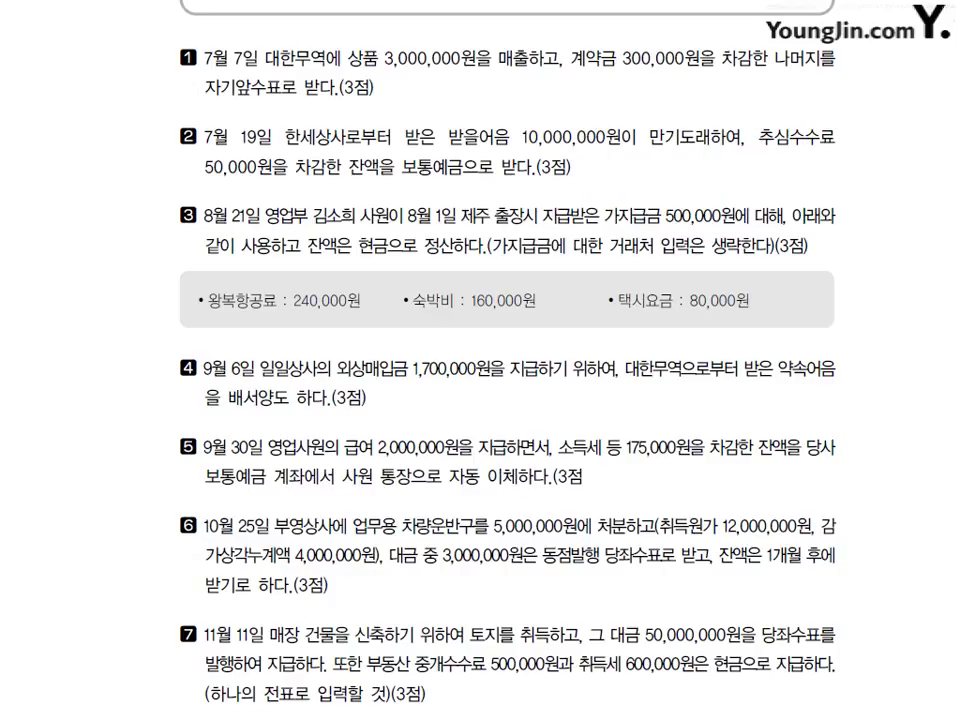
{"action": "key", "text": "alt+Tab"}
{"action": "left_click", "coordinate": [158, 109]}
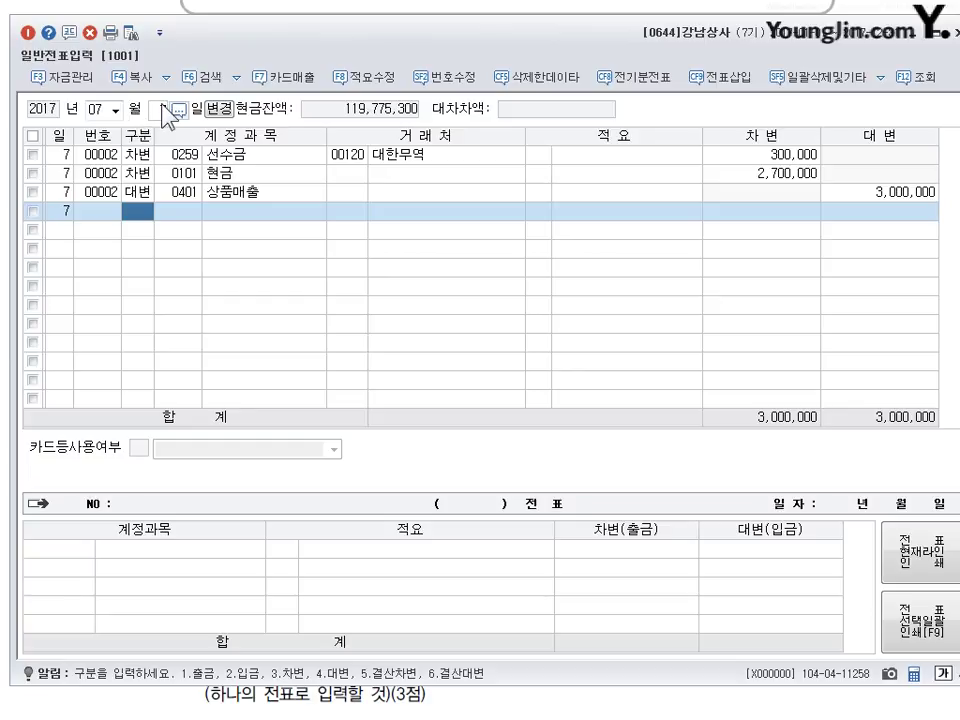
- Start a 7월 19일 voucher debiting commission (0831) 50,000 and ordinary deposit (0103) 9,950,000
{"action": "type", "text": "19"}
{"action": "key", "text": "Return"}
{"action": "type", "text": "3"}
{"action": "key", "text": "Return"}
{"action": "type", "text": "831"}
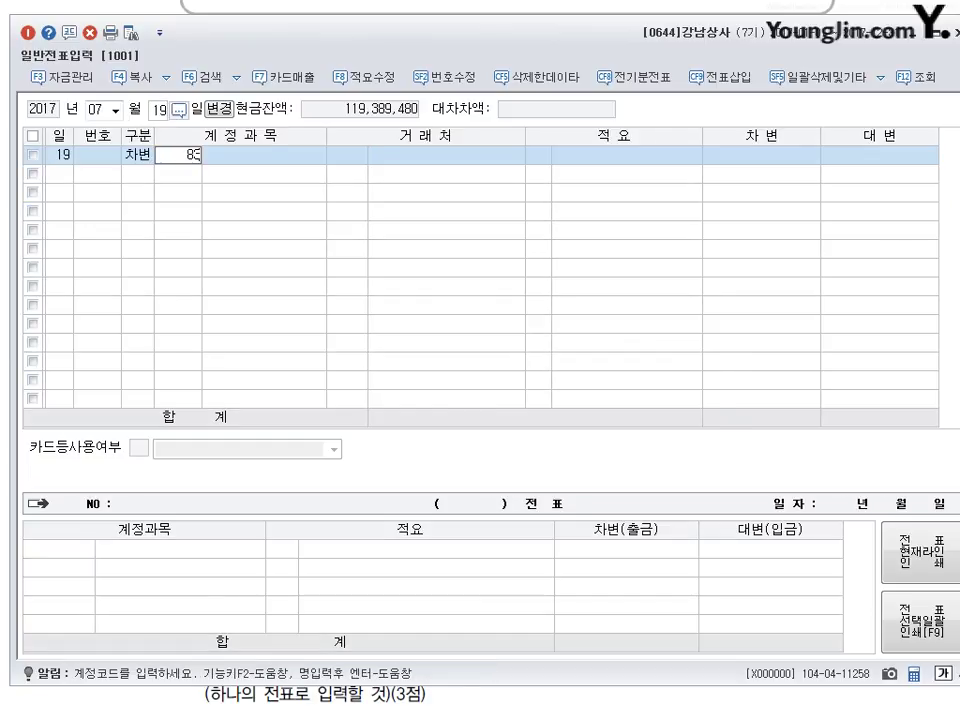
{"action": "key", "text": "Return"}
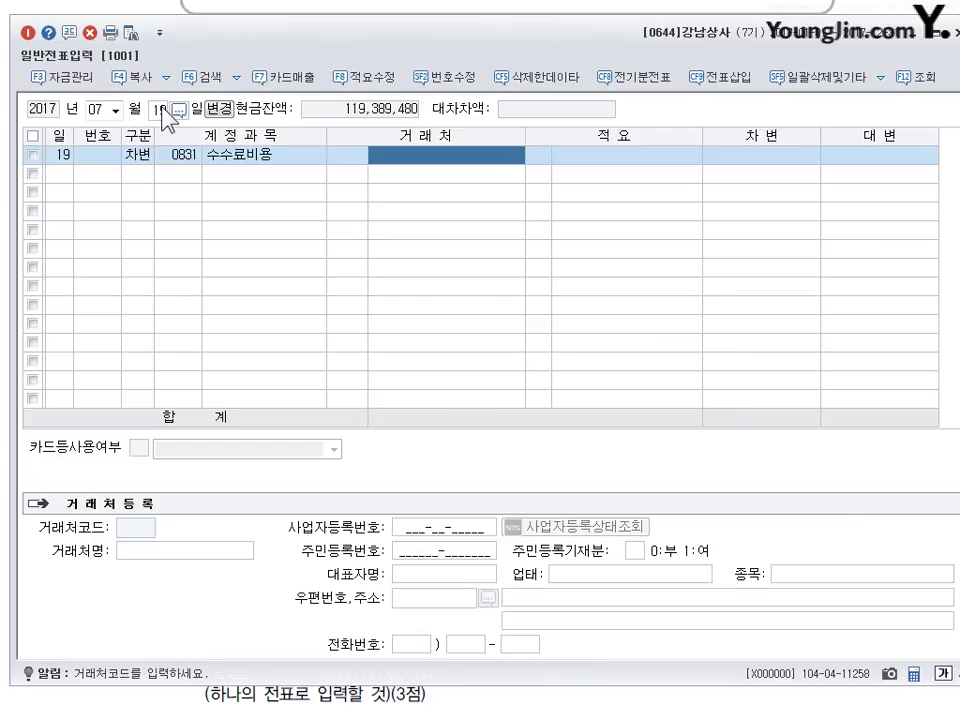
{"action": "key", "text": "Return"}
{"action": "key", "text": "Return"}
{"action": "type", "text": "500000"}
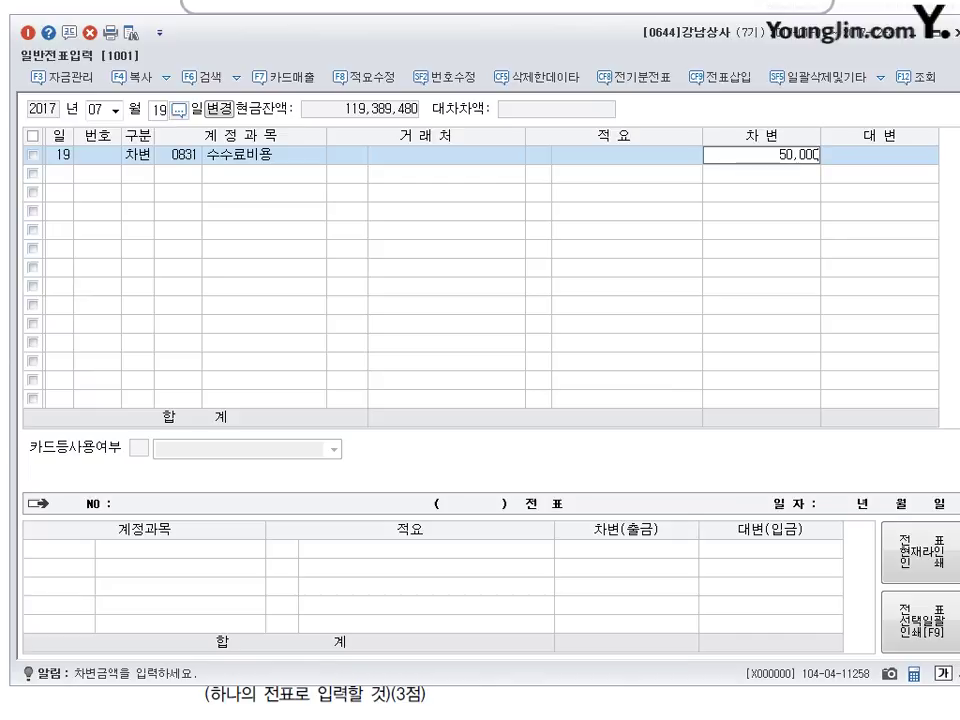
{"action": "key", "text": "Return"}
{"action": "type", "text": "103"}
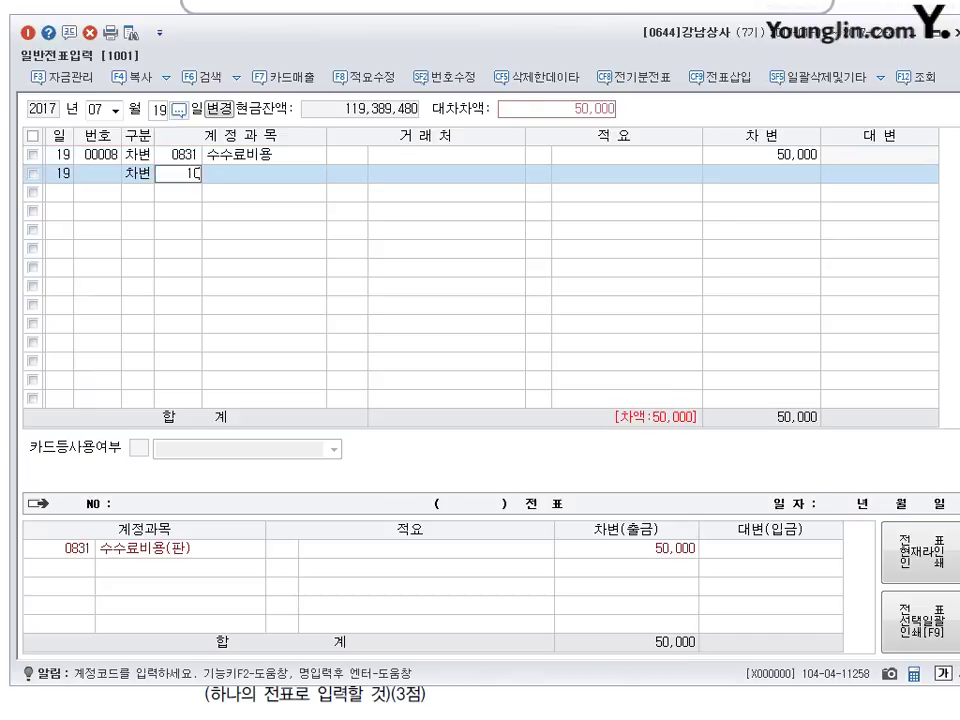
{"action": "key", "text": "Return"}
{"action": "key", "text": "Return"}
{"action": "key", "text": "Return"}
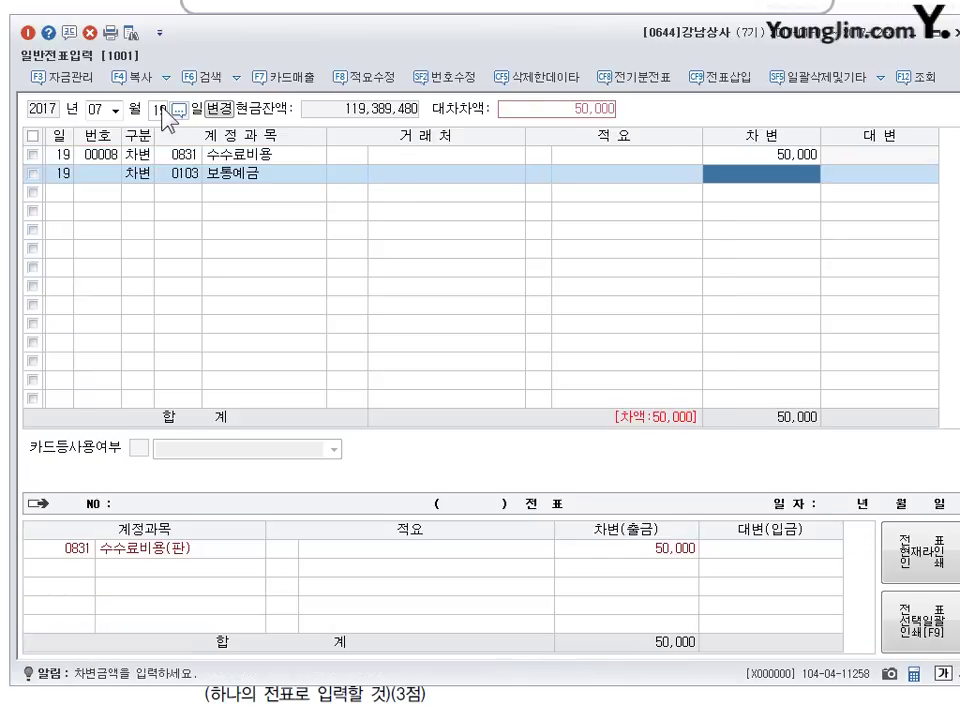
{"action": "type", "text": "9950000"}
- Credit notes receivable (0110) 10,000,000 with partner 한세상사
{"action": "key", "text": "Return"}
{"action": "type", "text": "41"}
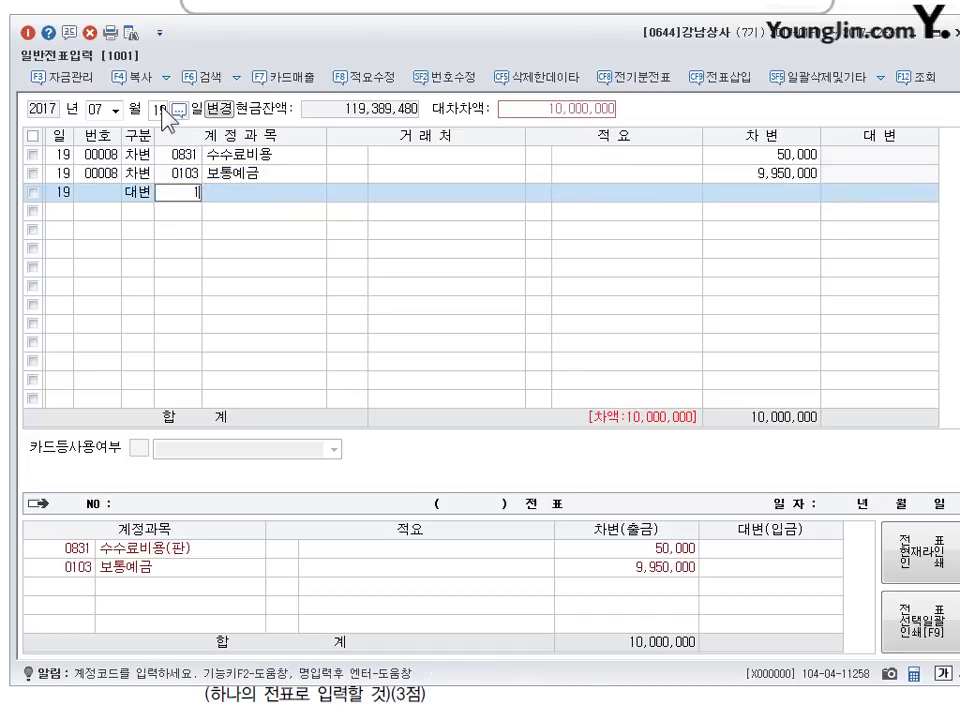
{"action": "type", "text": "10"}
{"action": "key", "text": "Return"}
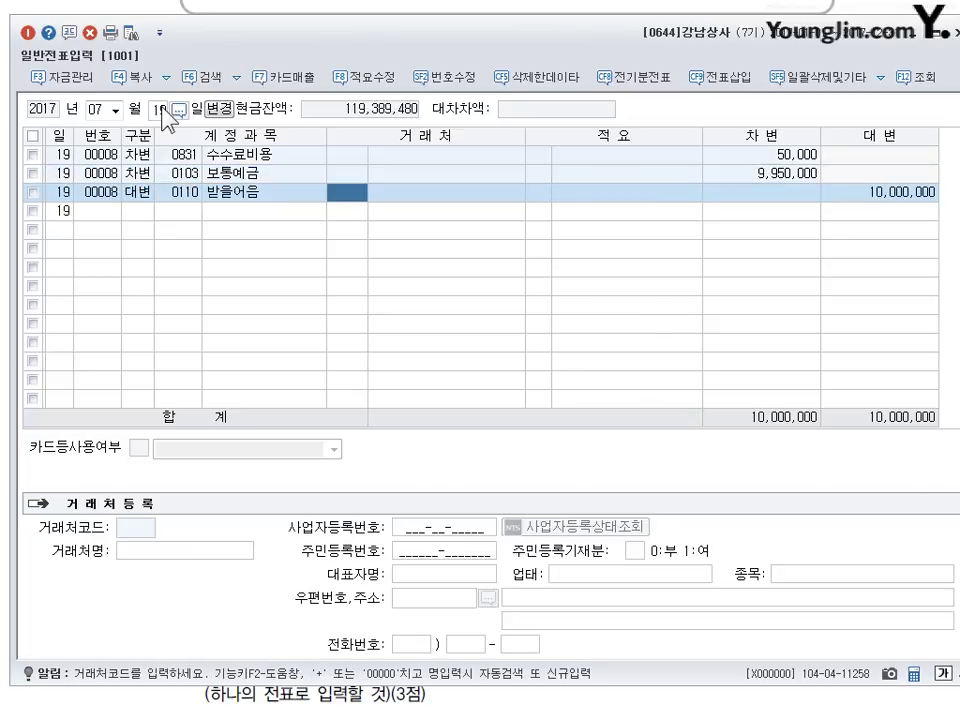
{"action": "type", "text": "한세"}
{"action": "key", "text": "Return"}
{"action": "key", "text": "Return"}
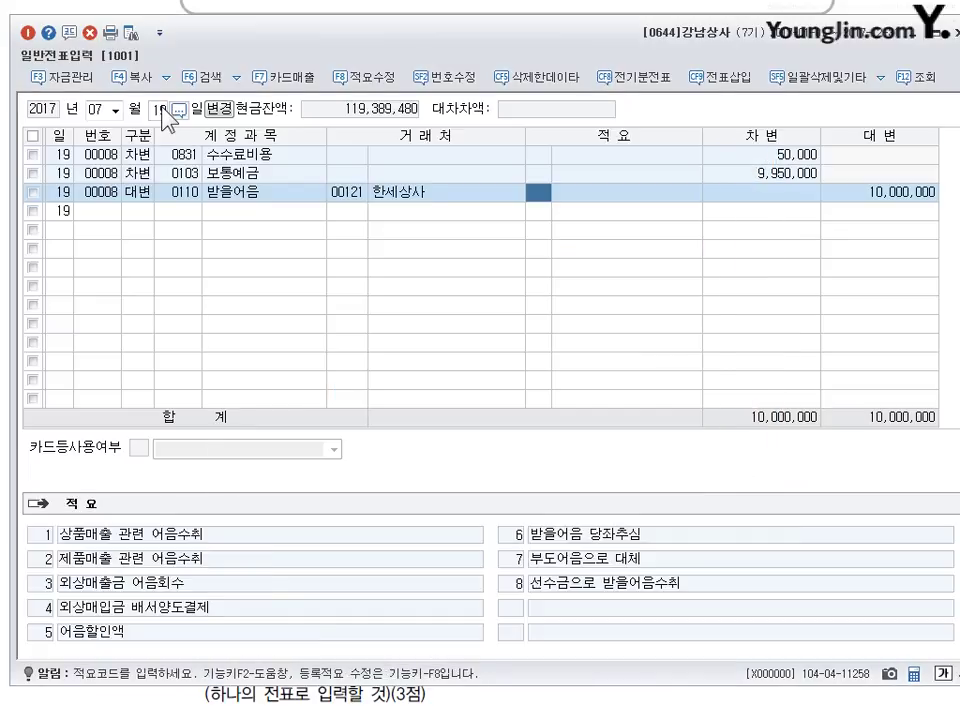
{"action": "key", "text": "Return"}
{"action": "key", "text": "Return"}
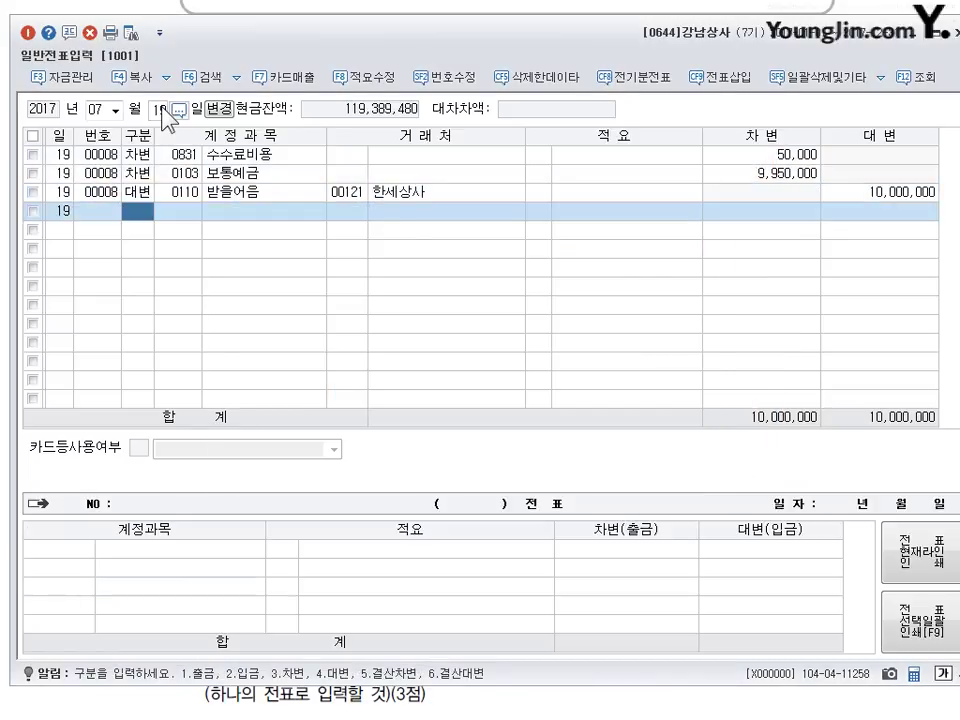
{"action": "left_click", "coordinate": [206, 695]}
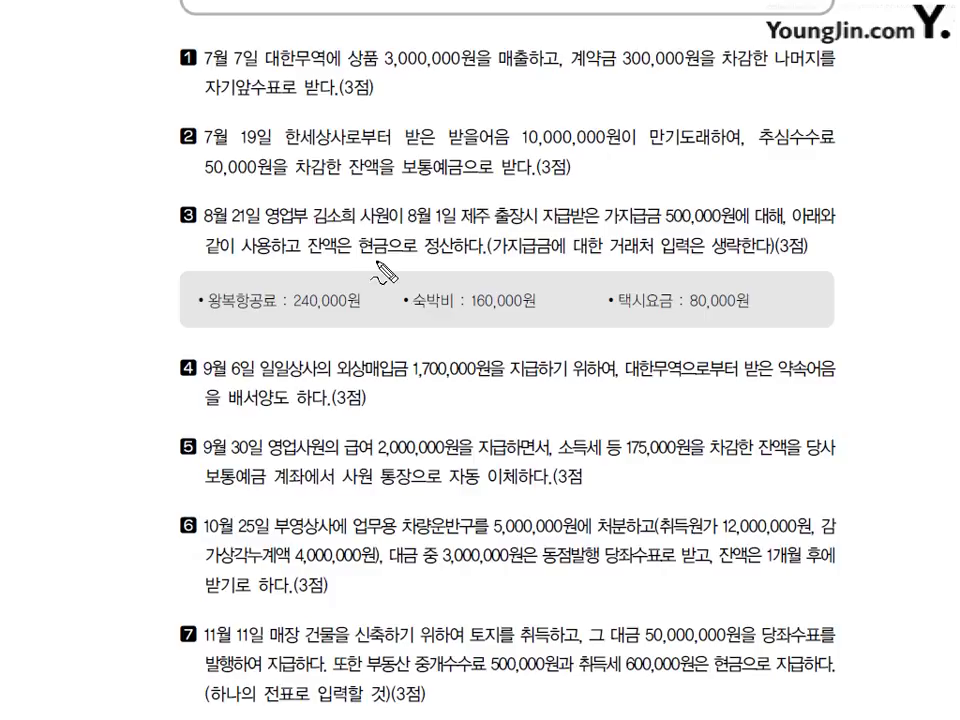
- Annotate problem 3 with advance payment and travel expense notes, clear them, and return to KcLep
{"action": "mouse_move", "coordinate": [484, 313]}
{"action": "left_mouse_down"}
{"action": "mouse_move", "coordinate": [471, 358]}
{"action": "mouse_move", "coordinate": [503, 341]}
{"action": "left_mouse_up"}
{"action": "mouse_move", "coordinate": [510, 318]}
{"action": "left_mouse_down"}
{"action": "mouse_move", "coordinate": [512, 345]}
{"action": "mouse_move", "coordinate": [538, 330]}
{"action": "mouse_move", "coordinate": [560, 334]}
{"action": "left_mouse_up"}
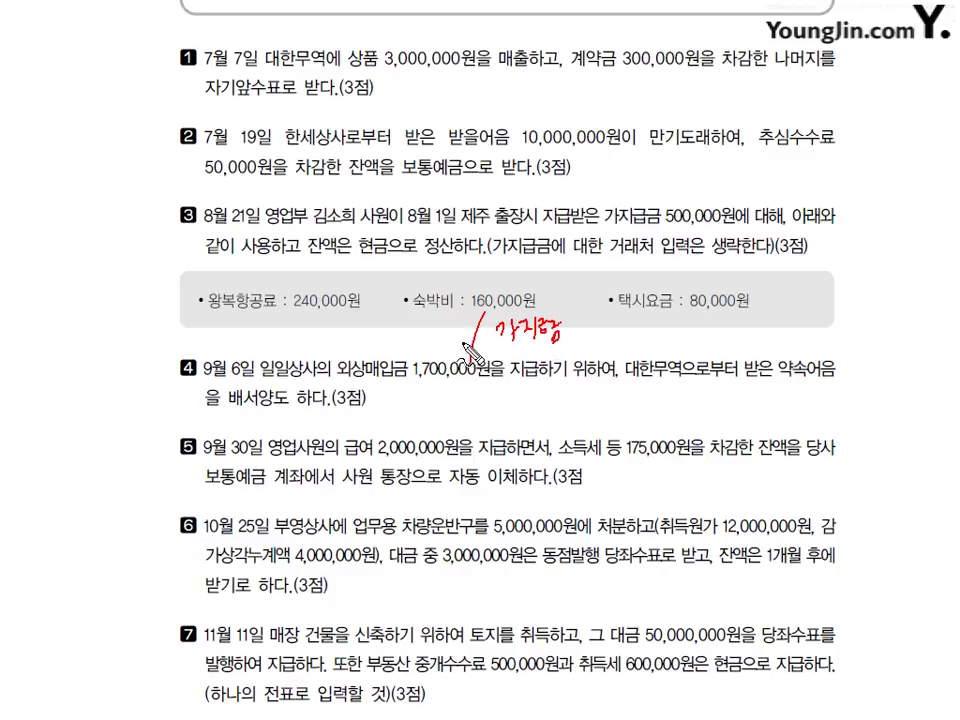
{"action": "mouse_move", "coordinate": [307, 326]}
{"action": "left_mouse_down"}
{"action": "mouse_move", "coordinate": [322, 341]}
{"action": "mouse_move", "coordinate": [380, 334]}
{"action": "mouse_move", "coordinate": [325, 352]}
{"action": "mouse_move", "coordinate": [350, 378]}
{"action": "mouse_move", "coordinate": [344, 372]}
{"action": "left_mouse_up"}
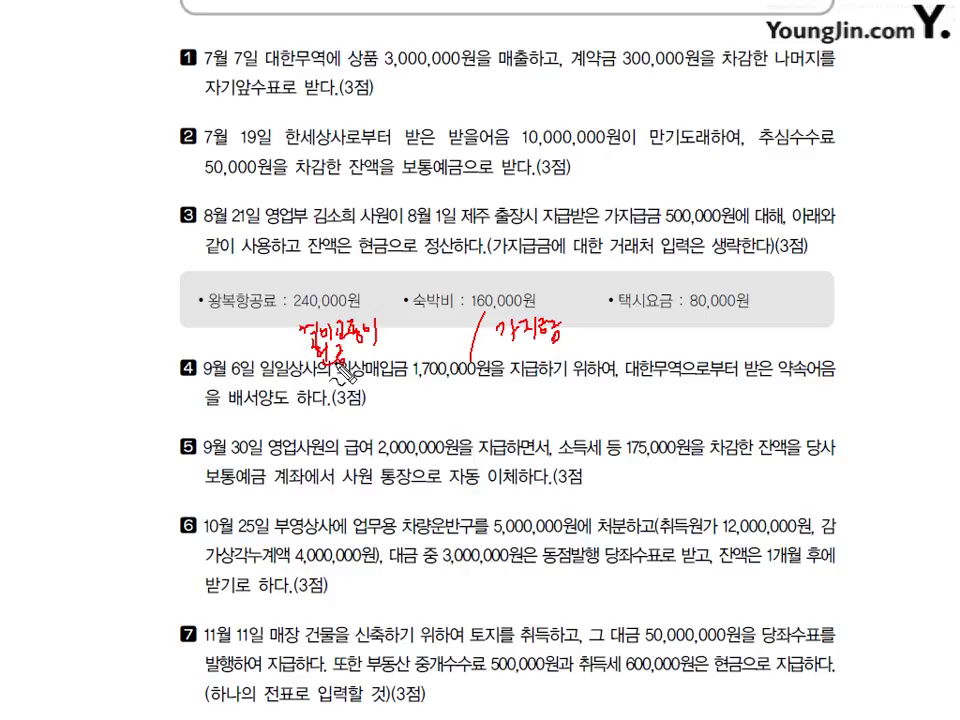
{"action": "key", "text": "Escape"}
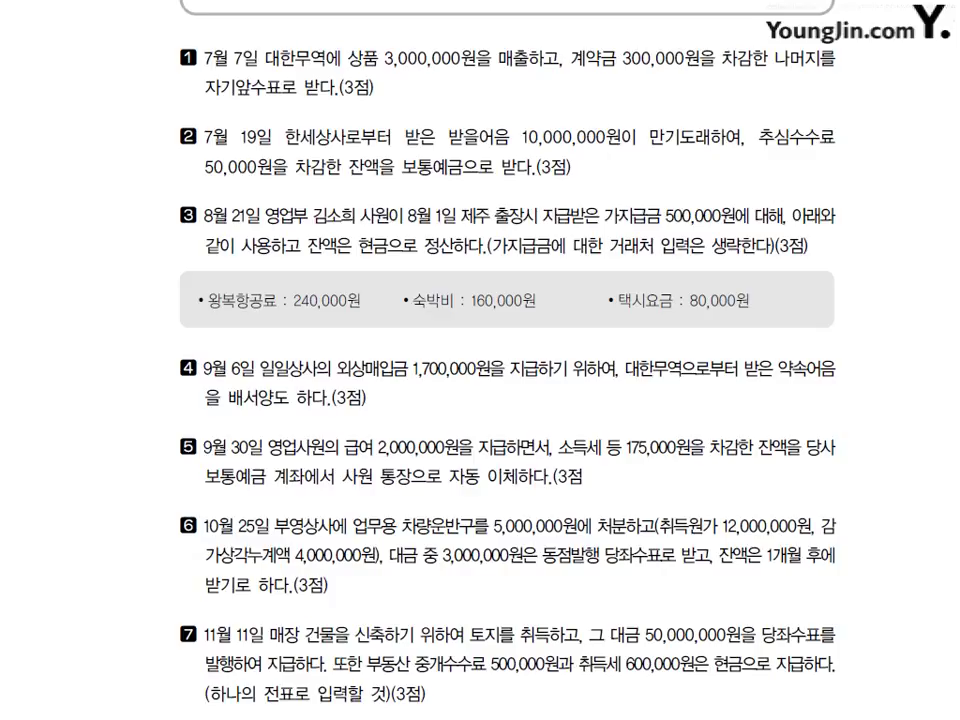
{"action": "key", "text": "alt+Tab"}
{"action": "left_click", "coordinate": [160, 110]}
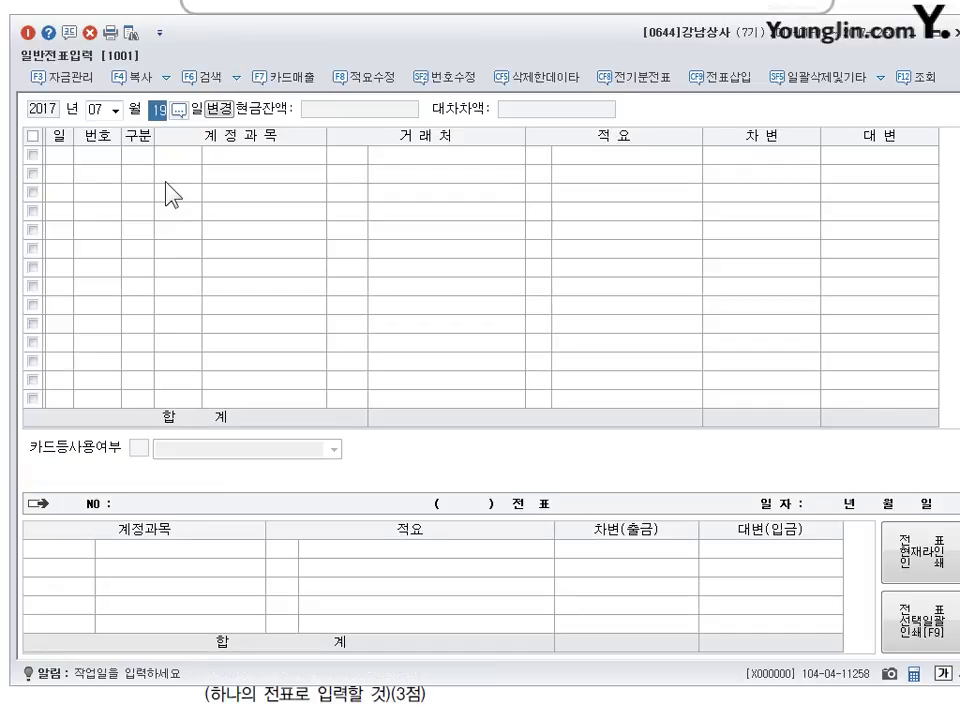
- Set the voucher date to 8월 21일 and debit travel expenses (0812) 480,000
{"action": "key", "text": "shift+Tab"}
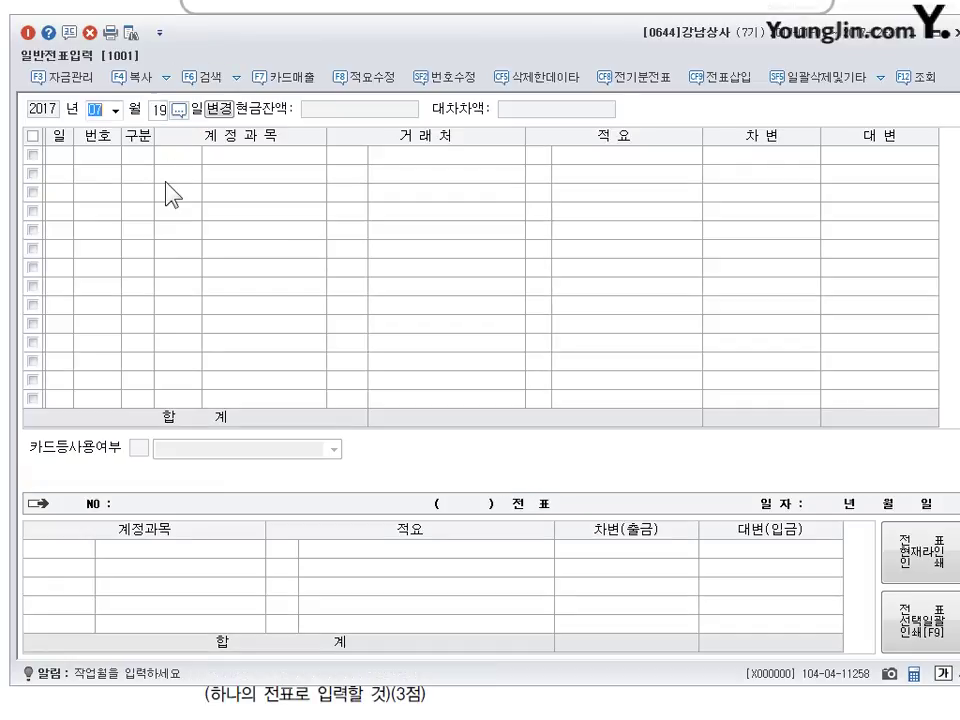
{"action": "type", "text": "08"}
{"action": "key", "text": "Return"}
{"action": "type", "text": "21"}
{"action": "key", "text": "Return"}
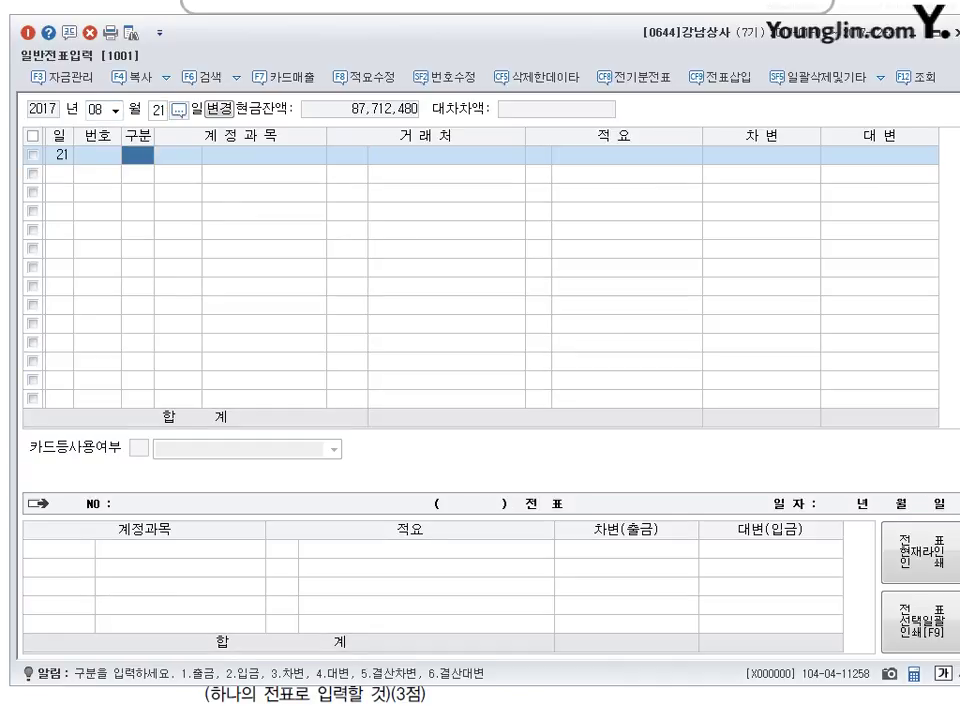
{"action": "type", "text": "3"}
{"action": "key", "text": "Return"}
{"action": "type", "text": "812"}
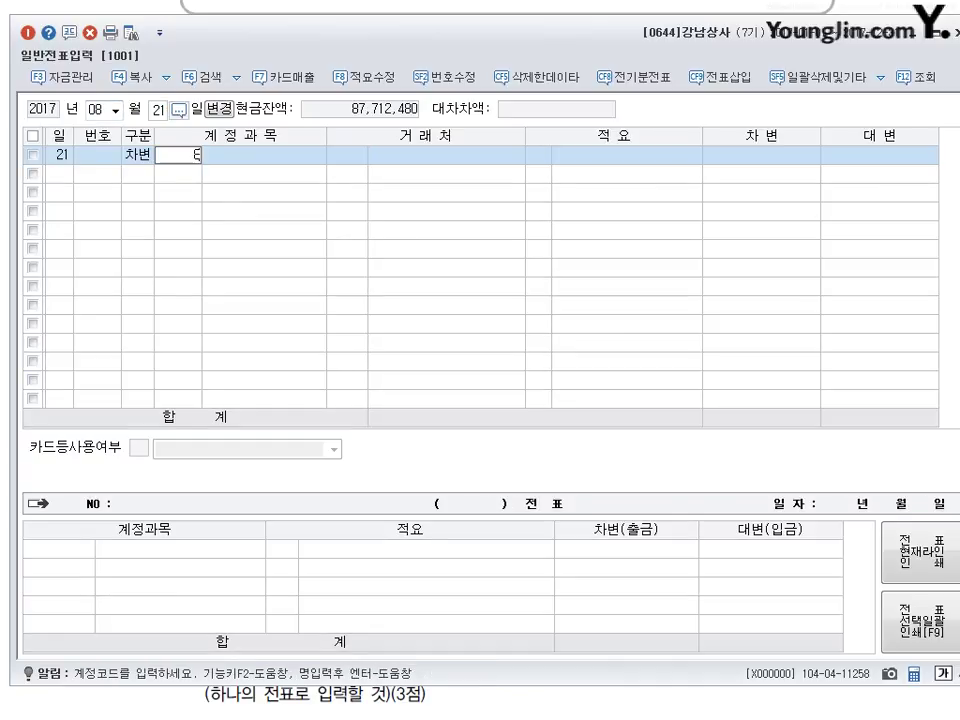
{"action": "key", "text": "Return"}
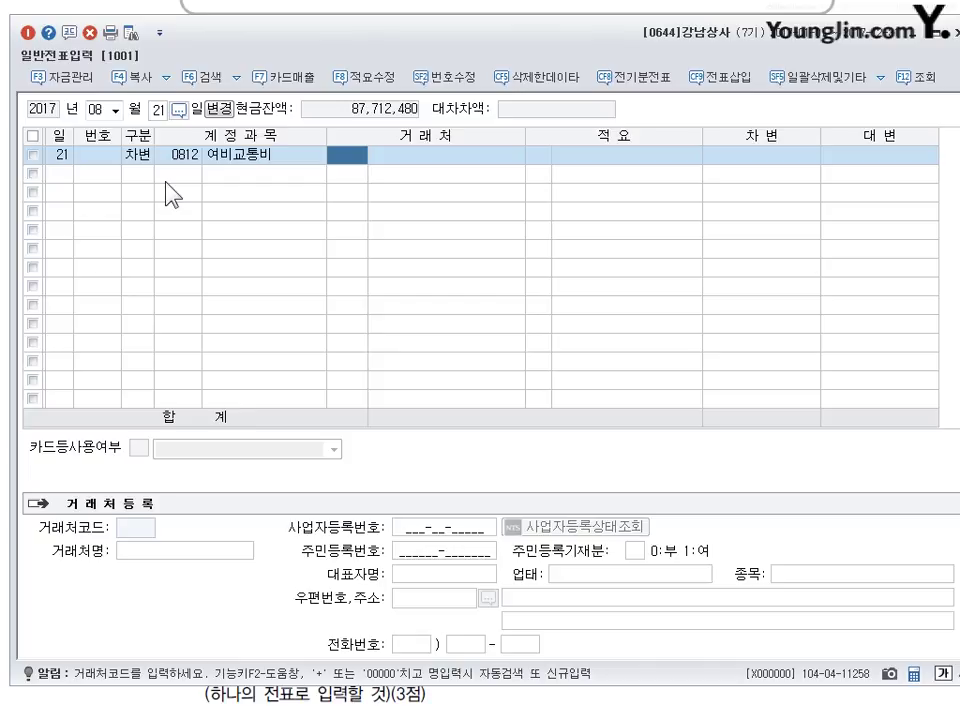
{"action": "key", "text": "Return"}
{"action": "key", "text": "Return"}
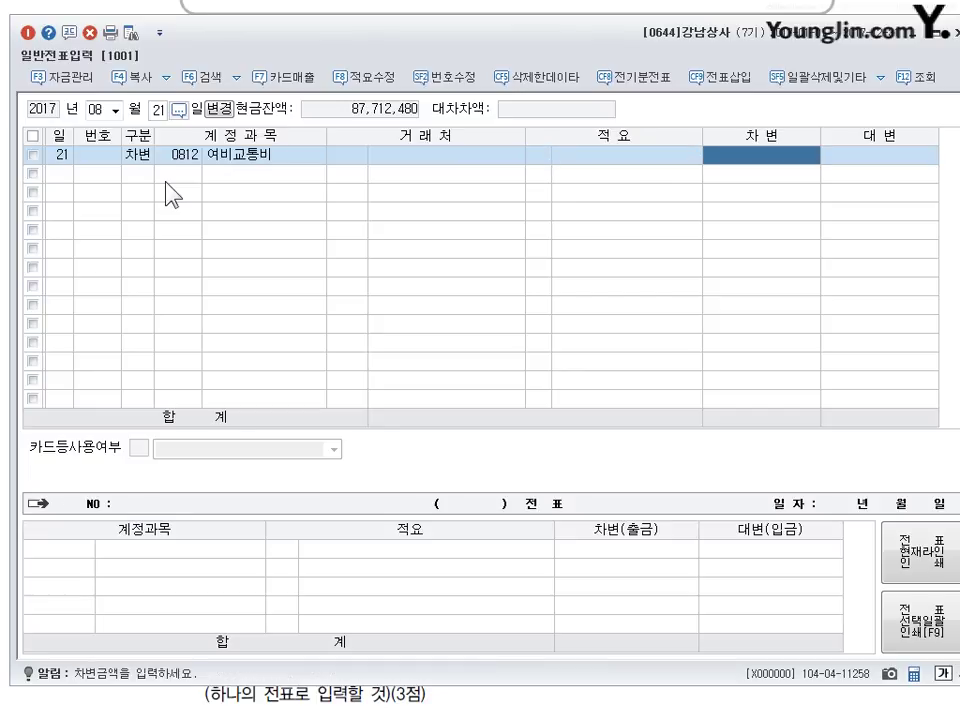
{"action": "type", "text": "4800000"}
- Add a 현금 (0101) 20,000 debit and a 가지급금 (0134) 500,000 credit
{"action": "key", "text": "Return"}
{"action": "type", "text": "3"}
{"action": "key", "text": "Return"}
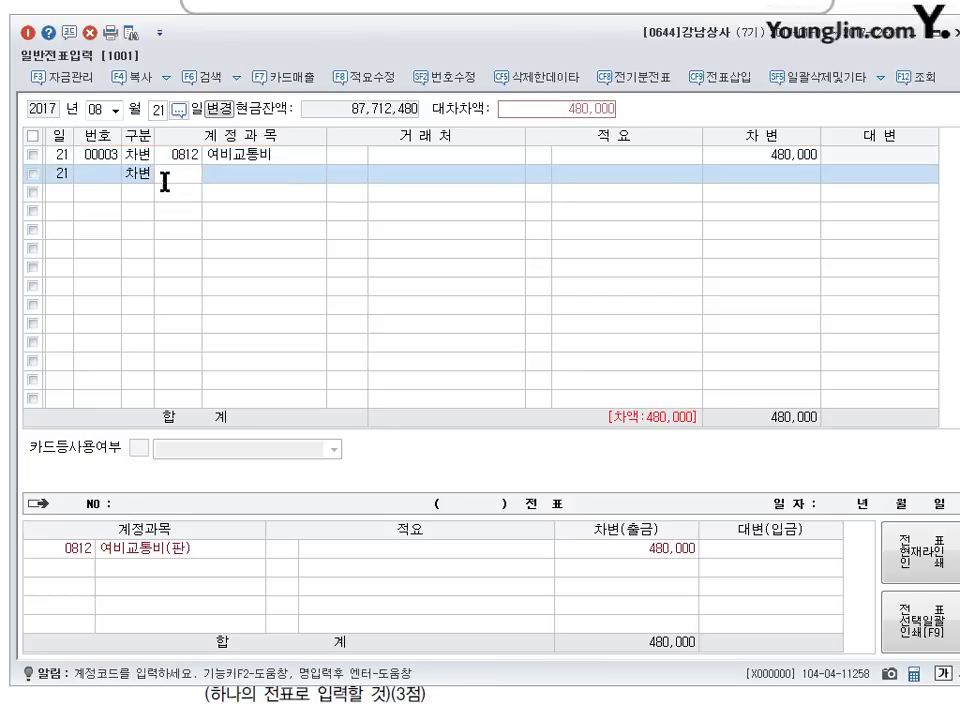
{"action": "type", "text": "101"}
{"action": "key", "text": "Return"}
{"action": "key", "text": "Return"}
{"action": "key", "text": "Return"}
{"action": "type", "text": "200000"}
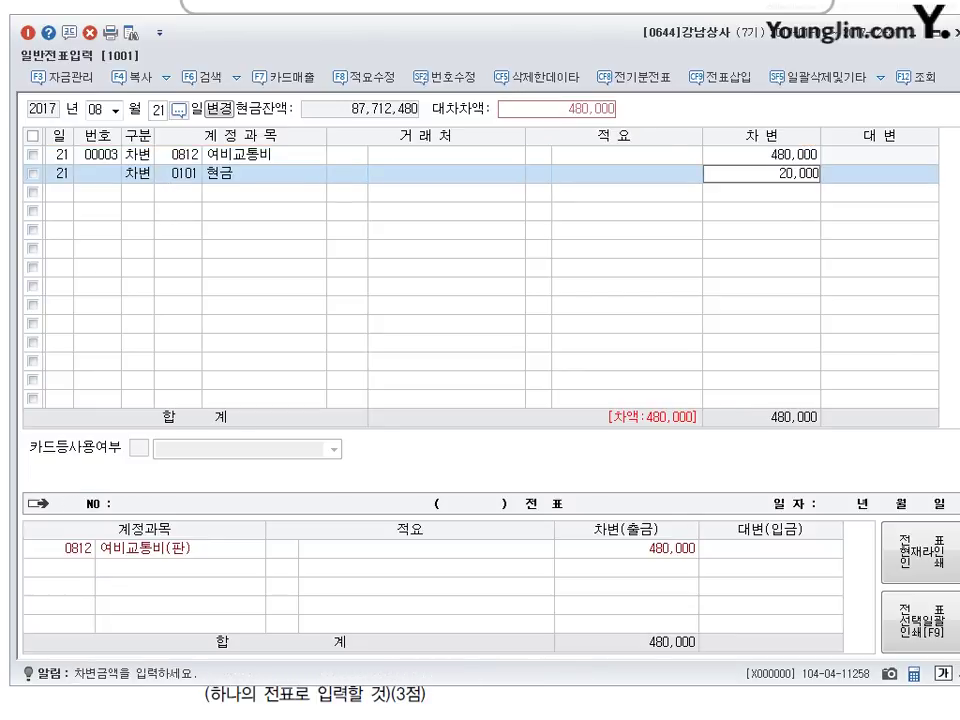
{"action": "key", "text": "Return"}
{"action": "type", "text": "4"}
{"action": "key", "text": "Return"}
{"action": "type", "text": "134"}
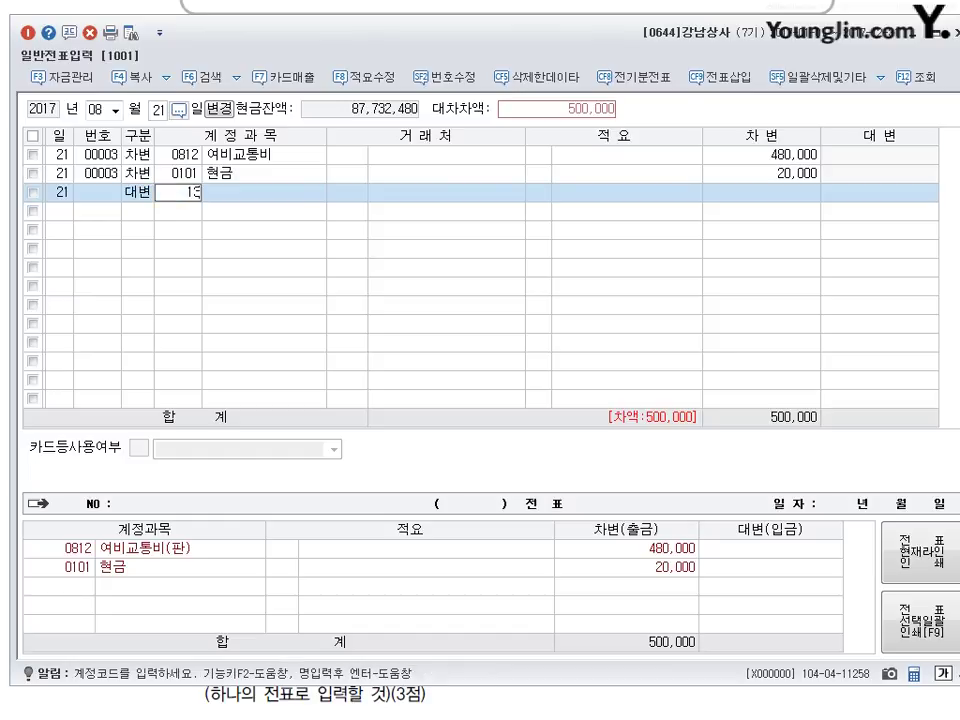
{"action": "key", "text": "Return"}
{"action": "key", "text": "Return"}
{"action": "key", "text": "Return"}
{"action": "key", "text": "Return"}
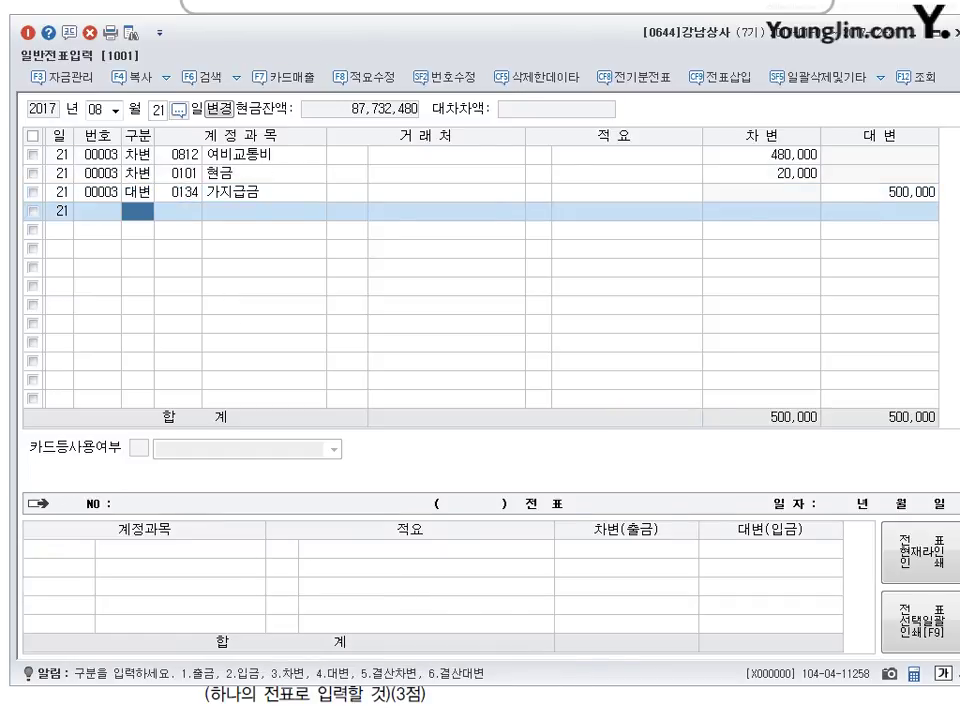
{"action": "key", "text": "alt+Tab"}
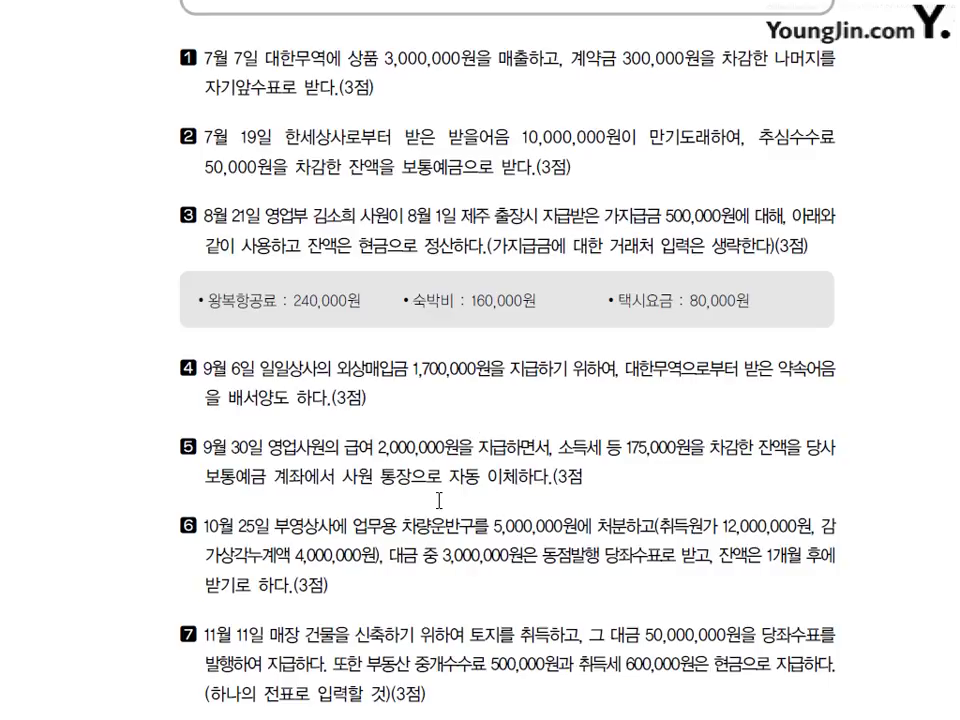
{"action": "key", "text": "ctrl+p"}
{"action": "left_click_drag", "start_coordinate": [652, 393], "coordinate": [668, 395]}
{"action": "mouse_move", "coordinate": [772, 343]}
{"action": "left_mouse_down"}
{"action": "mouse_move", "coordinate": [790, 350]}
{"action": "mouse_move", "coordinate": [792, 368]}
{"action": "mouse_move", "coordinate": [838, 368]}
{"action": "left_mouse_up"}
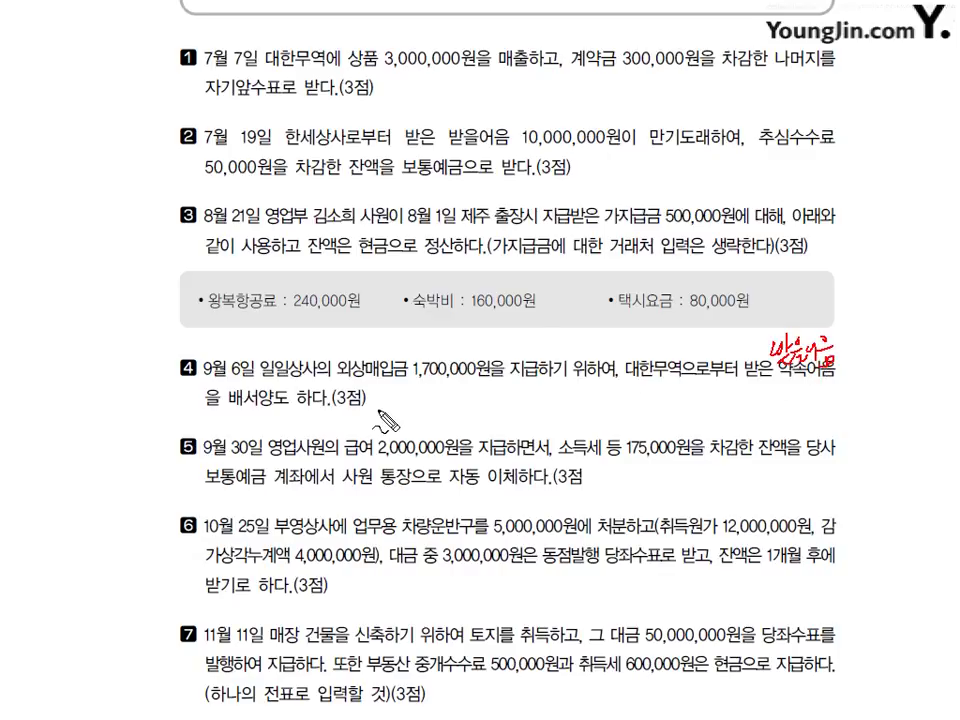
{"action": "left_click_drag", "start_coordinate": [580, 330], "coordinate": [557, 438]}
{"action": "left_click_drag", "start_coordinate": [317, 378], "coordinate": [434, 379]}
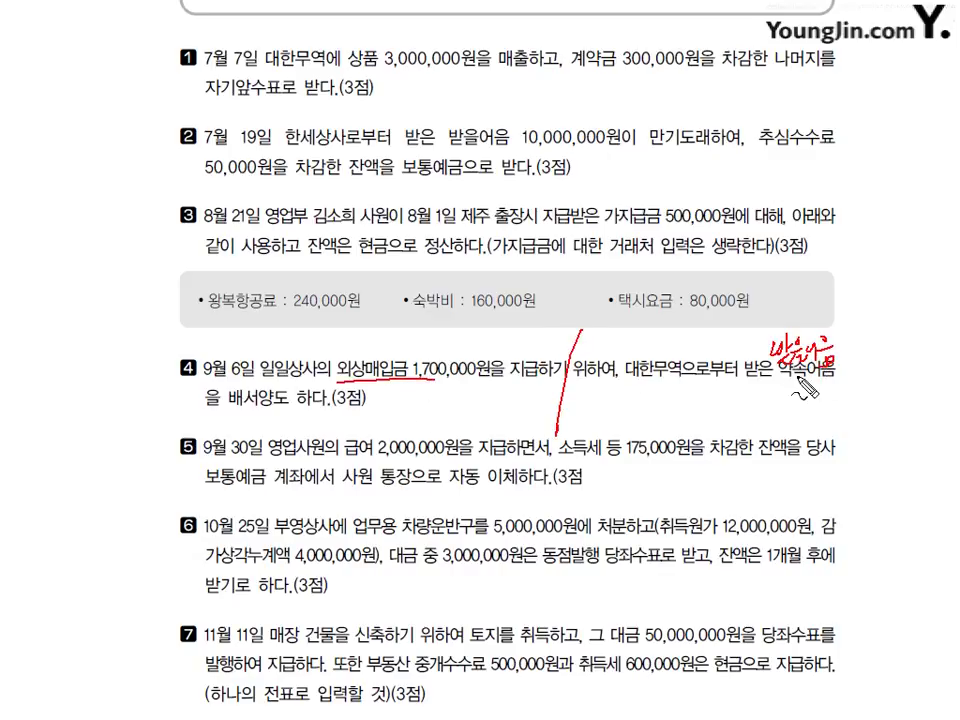
{"action": "left_click_drag", "start_coordinate": [757, 376], "coordinate": [840, 378]}
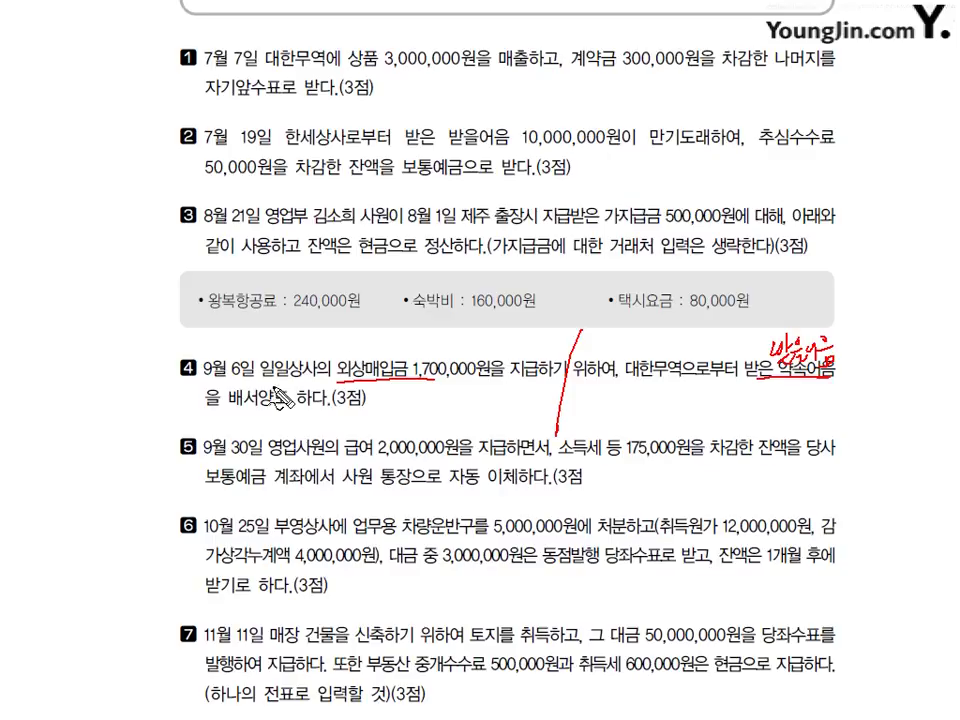
{"action": "mouse_move", "coordinate": [276, 390]}
{"action": "left_mouse_down"}
{"action": "mouse_move", "coordinate": [264, 374]}
{"action": "mouse_move", "coordinate": [284, 396]}
{"action": "mouse_move", "coordinate": [388, 396]}
{"action": "left_mouse_up"}
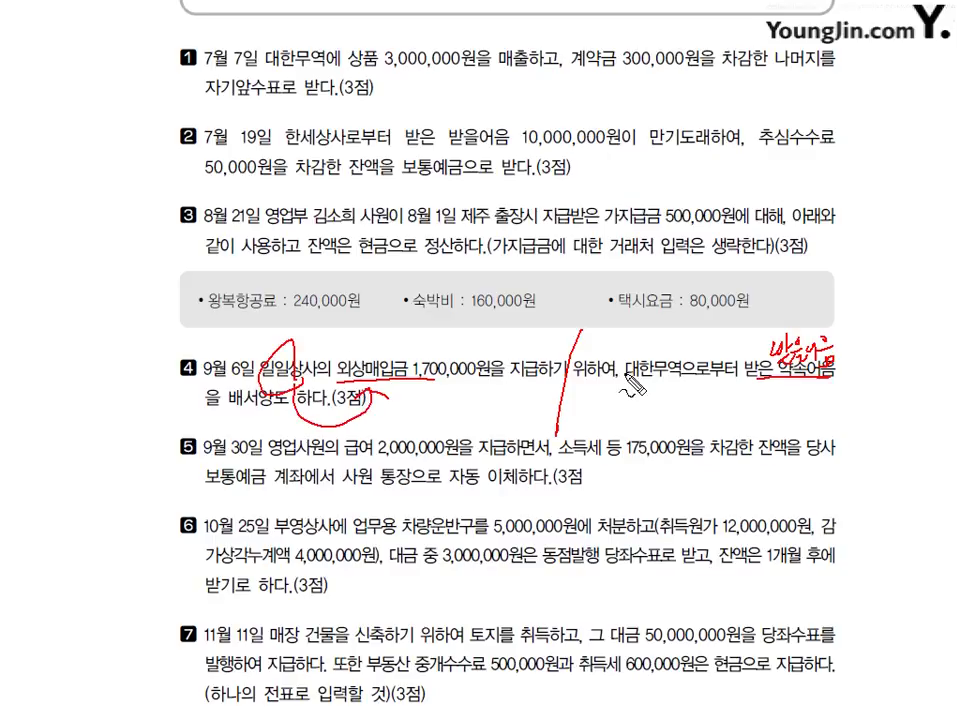
{"action": "mouse_move", "coordinate": [650, 360]}
{"action": "left_mouse_down"}
{"action": "mouse_move", "coordinate": [660, 390]}
{"action": "mouse_move", "coordinate": [768, 406]}
{"action": "left_mouse_up"}
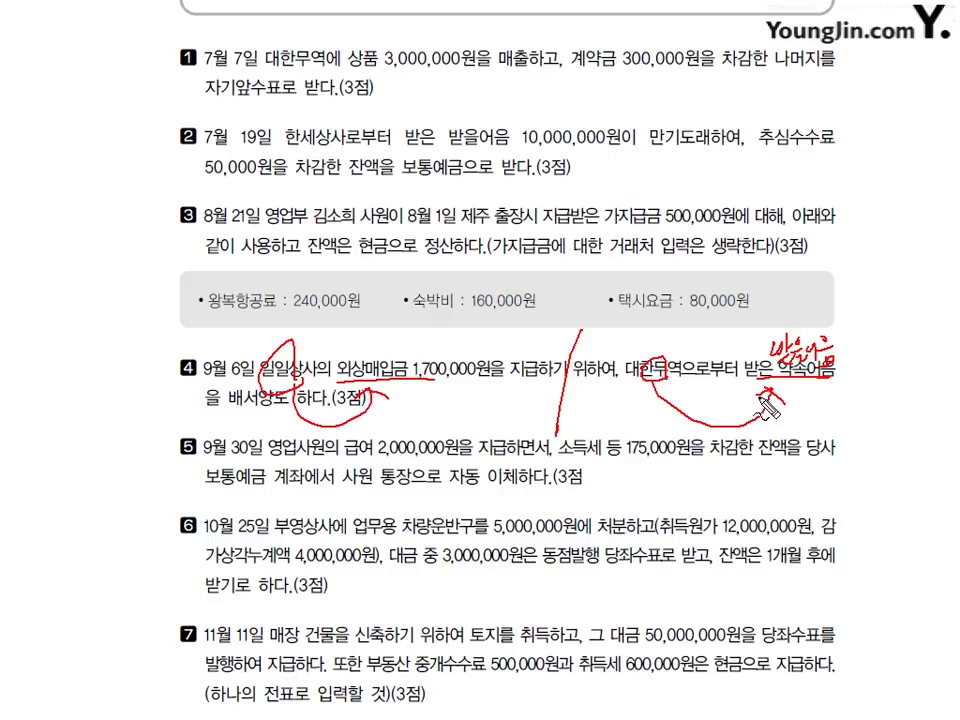
{"action": "key", "text": "Escape"}
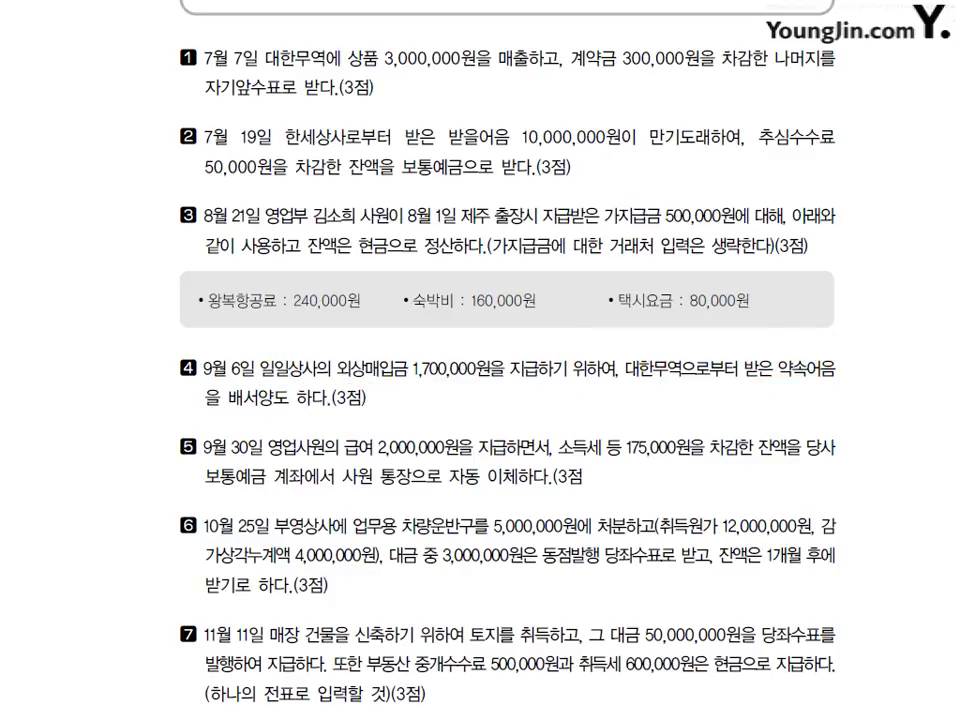
{"action": "key", "text": "alt+Tab"}
- Start a 9월 6일 voucher debiting 외상매입금 (0251) 1,700,000 for partner 일일상사
{"action": "left_click", "coordinate": [104, 110]}
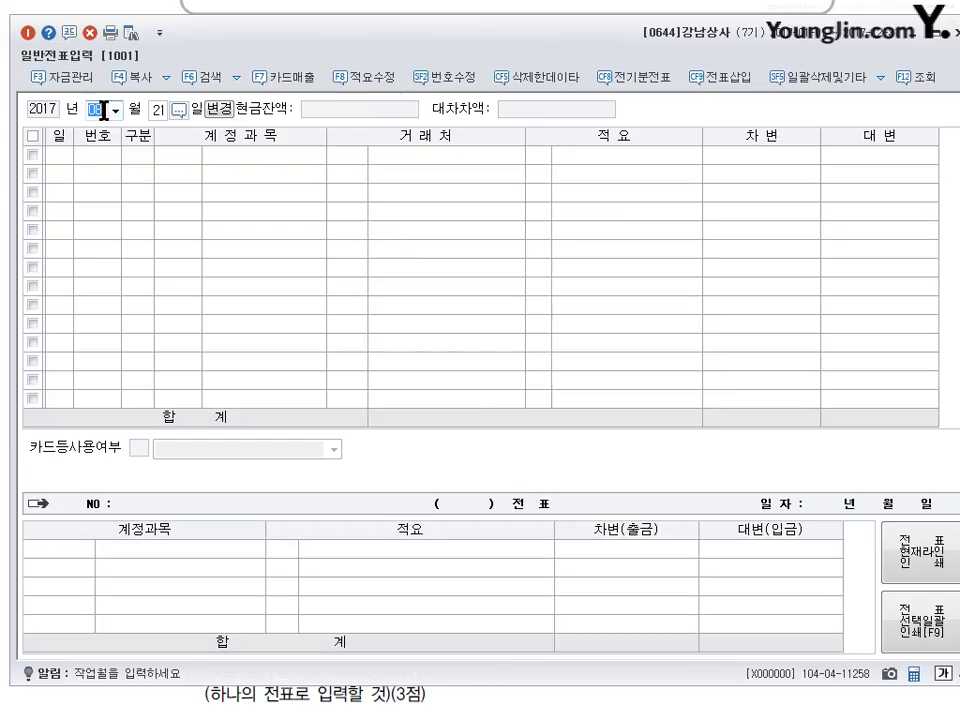
{"action": "type", "text": "09"}
{"action": "key", "text": "Return"}
{"action": "type", "text": "6"}
{"action": "key", "text": "Return"}
{"action": "type", "text": "3"}
{"action": "key", "text": "Return"}
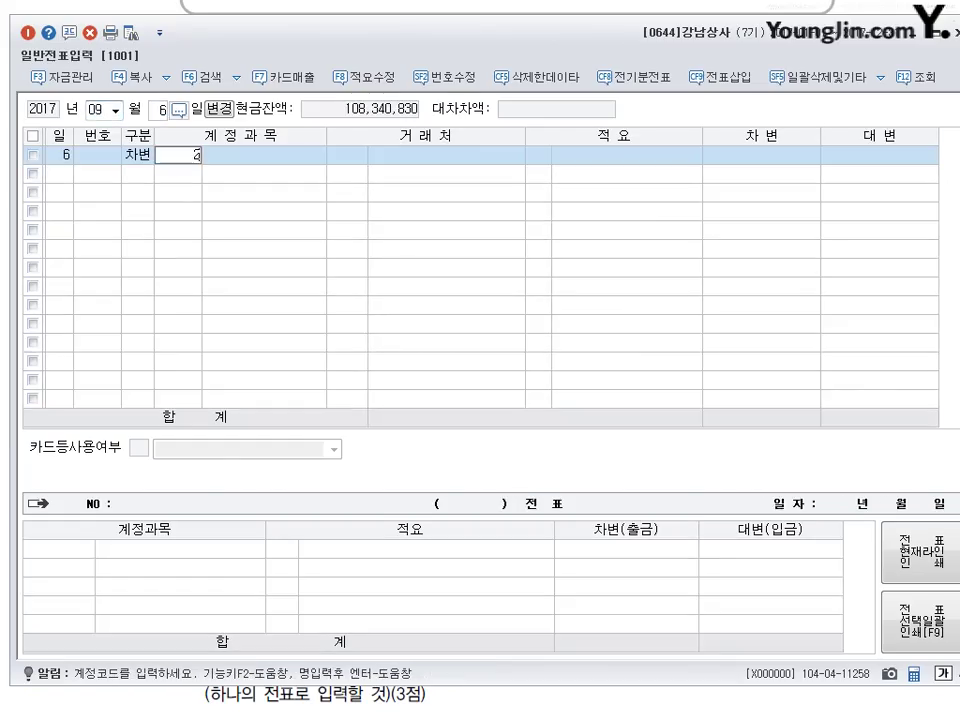
{"action": "type", "text": "251"}
{"action": "key", "text": "Return"}
{"action": "type", "text": "일일"}
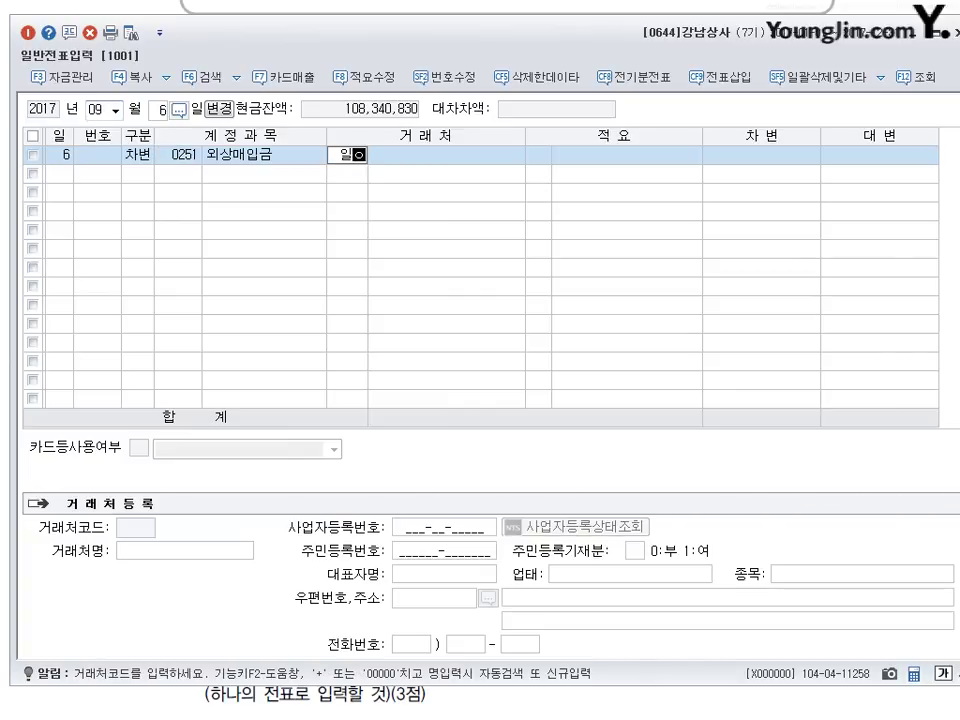
{"action": "key", "text": "Return"}
{"action": "key", "text": "Return"}
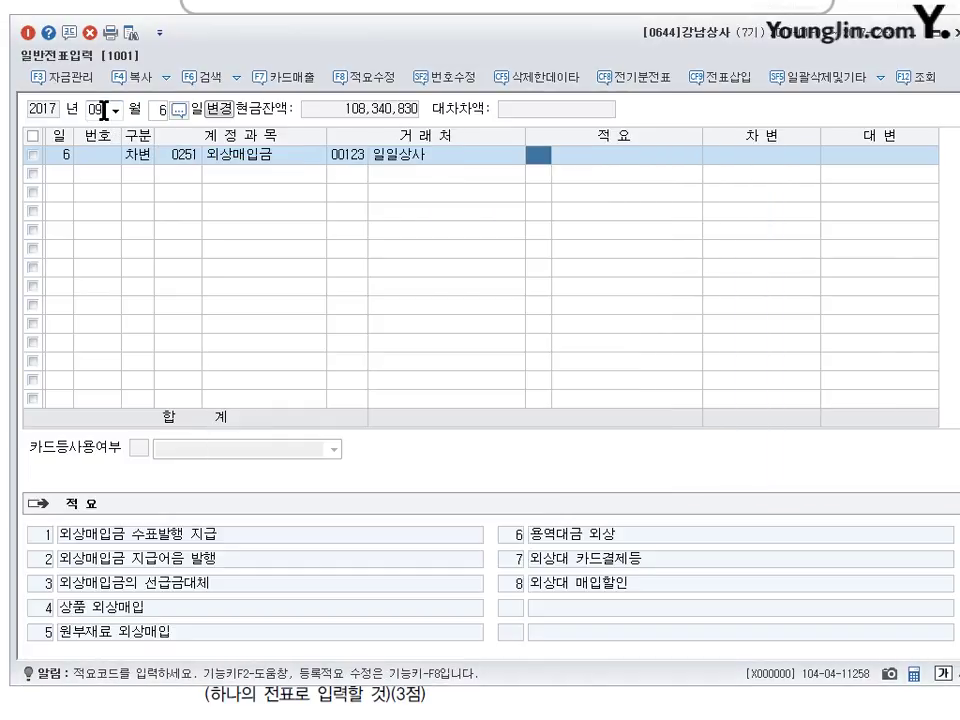
{"action": "key", "text": "Return"}
{"action": "type", "text": "1700000"}
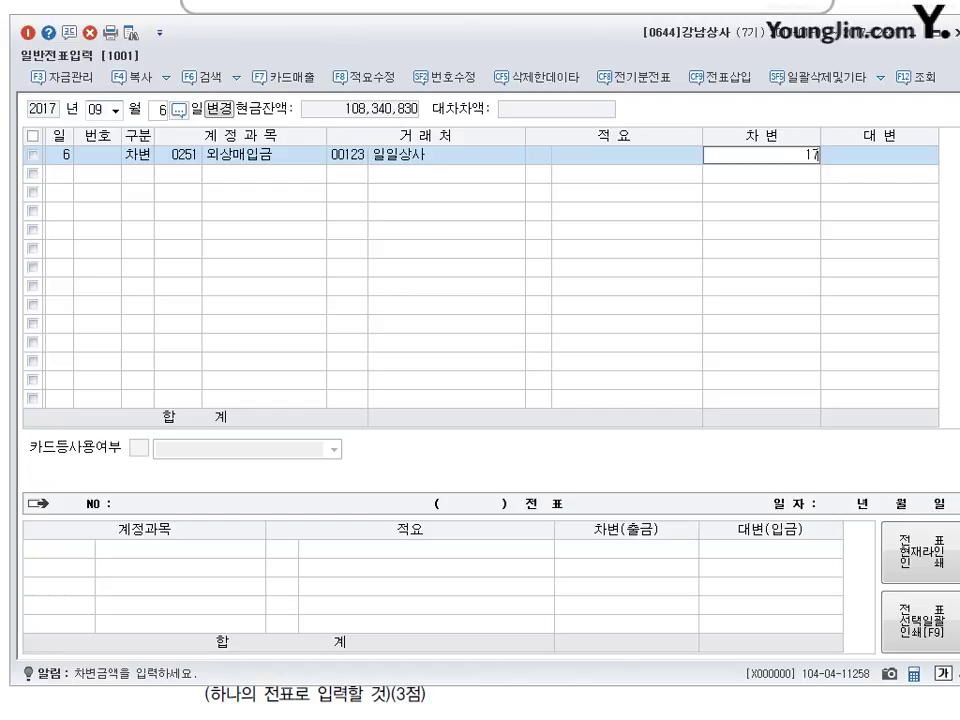
{"action": "key", "text": "Return"}
- Credit 받을어음 (0110) 1,700,000 with partner 대한무역
{"action": "type", "text": "4110"}
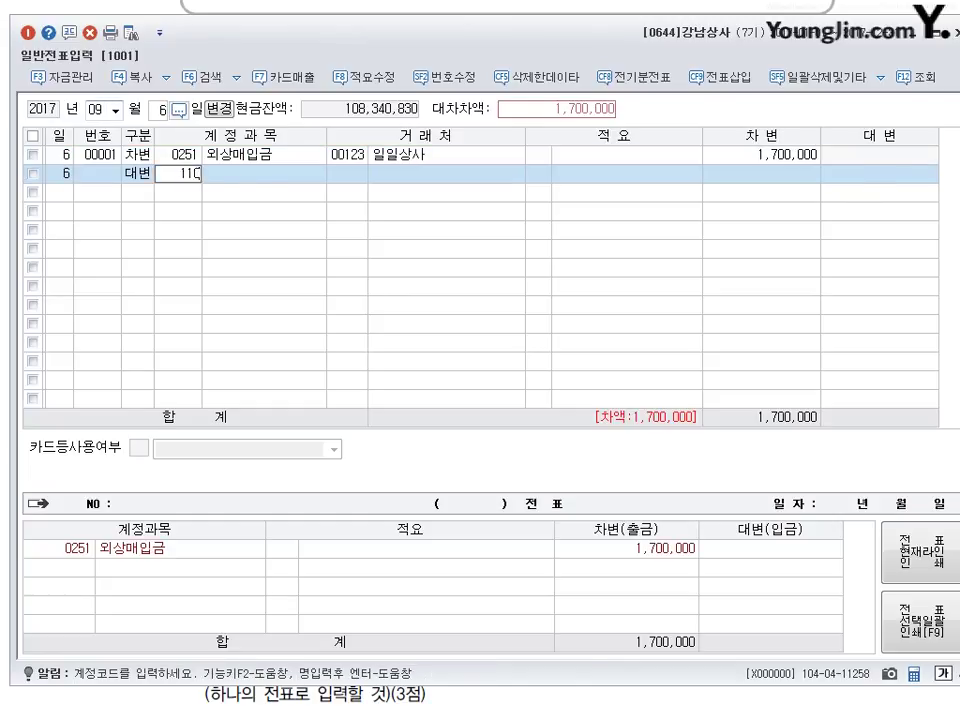
{"action": "key", "text": "Return"}
{"action": "type", "text": "대한"}
{"action": "key", "text": "Return"}
{"action": "key", "text": "Return"}
{"action": "key", "text": "Return"}
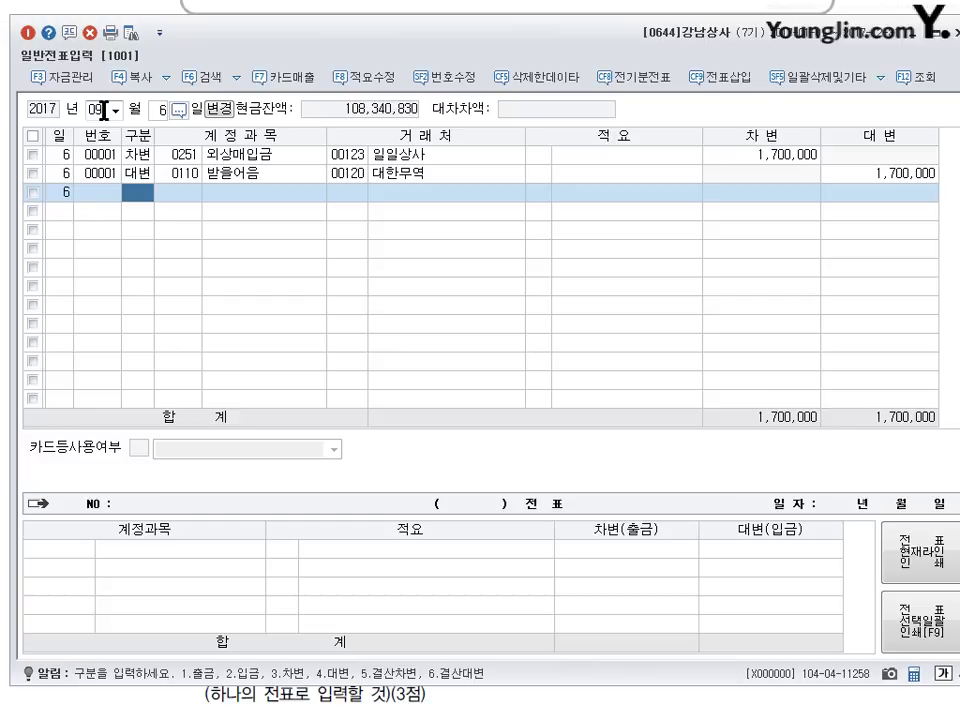
{"action": "left_click", "coordinate": [352, 705]}
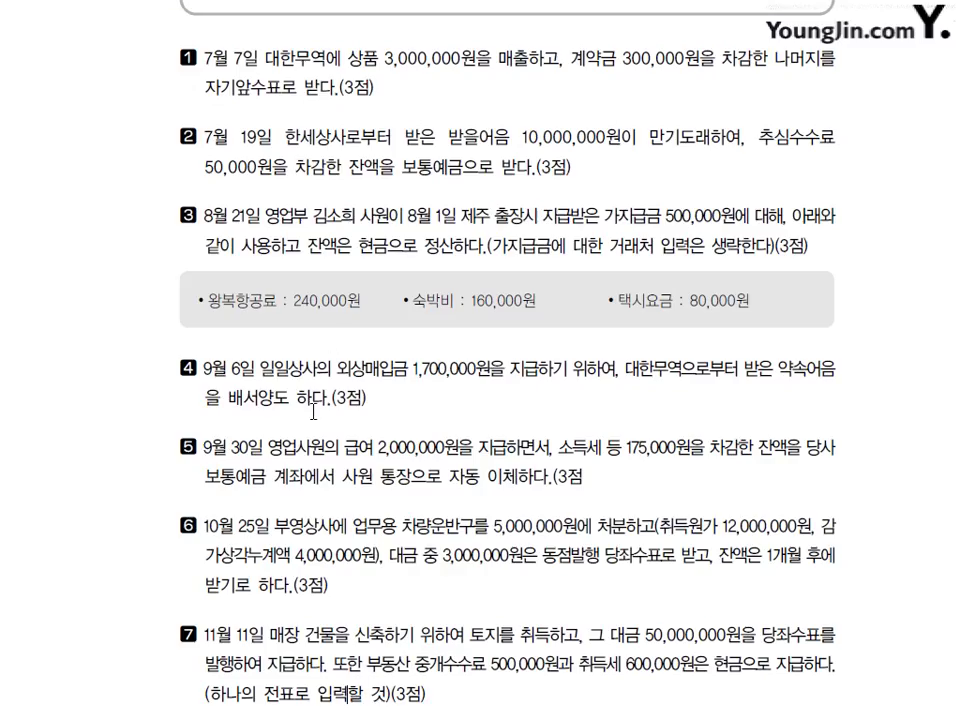
{"action": "scroll", "coordinate": [293, 410], "scroll_direction": "down", "scroll_amount": 1}
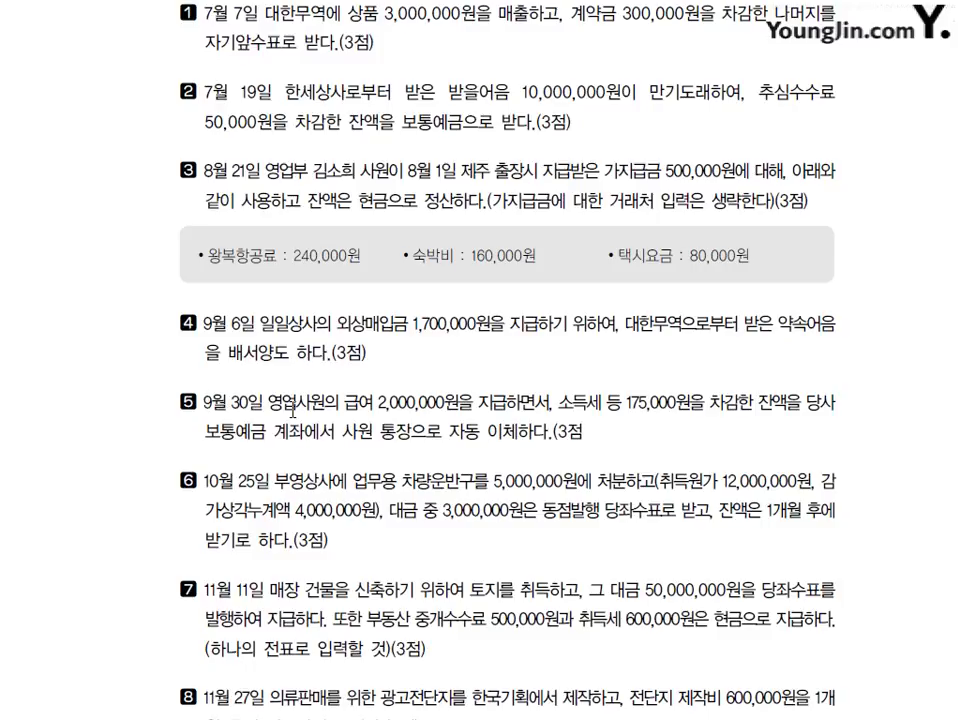
{"action": "scroll", "coordinate": [259, 487], "scroll_direction": "down", "scroll_amount": 1}
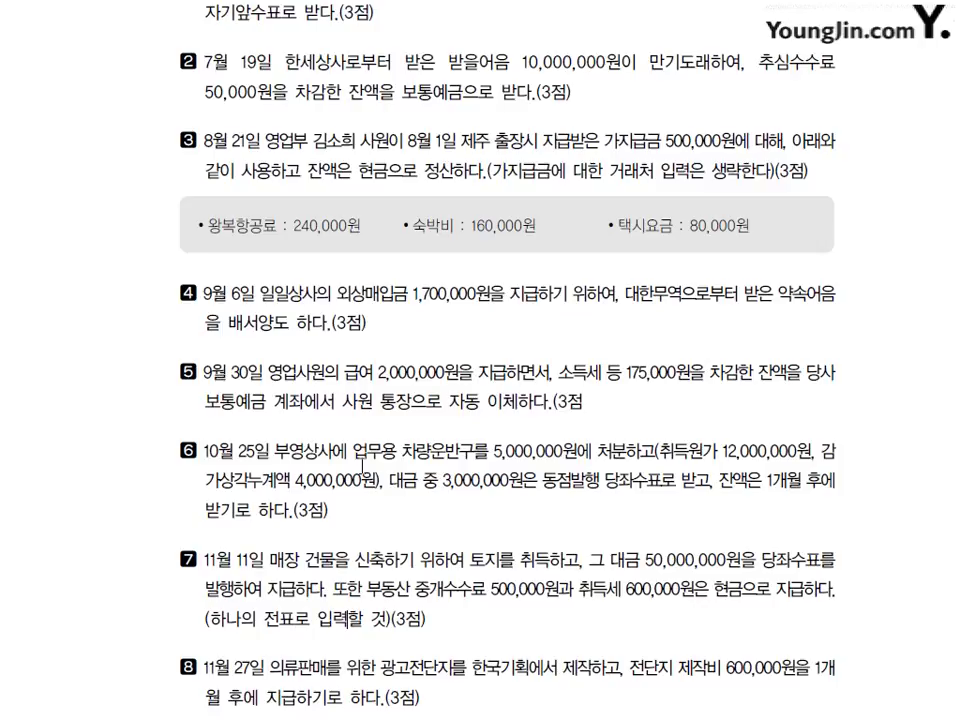
{"action": "left_click_drag", "start_coordinate": [776, 382], "coordinate": [800, 381]}
{"action": "mouse_move", "coordinate": [398, 416]}
{"action": "left_mouse_down"}
{"action": "mouse_move", "coordinate": [404, 428]}
{"action": "mouse_move", "coordinate": [439, 432]}
{"action": "mouse_move", "coordinate": [430, 430]}
{"action": "left_mouse_up"}
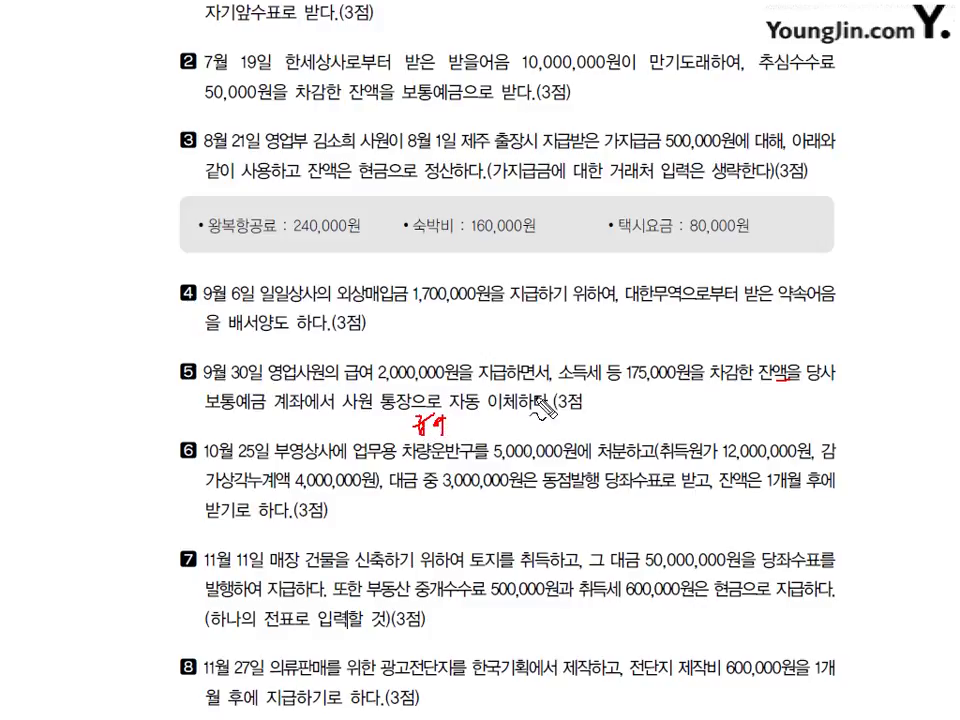
{"action": "mouse_move", "coordinate": [531, 392]}
{"action": "left_mouse_down"}
{"action": "mouse_move", "coordinate": [529, 434]}
{"action": "mouse_move", "coordinate": [576, 410]}
{"action": "mouse_move", "coordinate": [590, 420]}
{"action": "mouse_move", "coordinate": [570, 440]}
{"action": "mouse_move", "coordinate": [600, 438]}
{"action": "mouse_move", "coordinate": [591, 446]}
{"action": "left_mouse_up"}
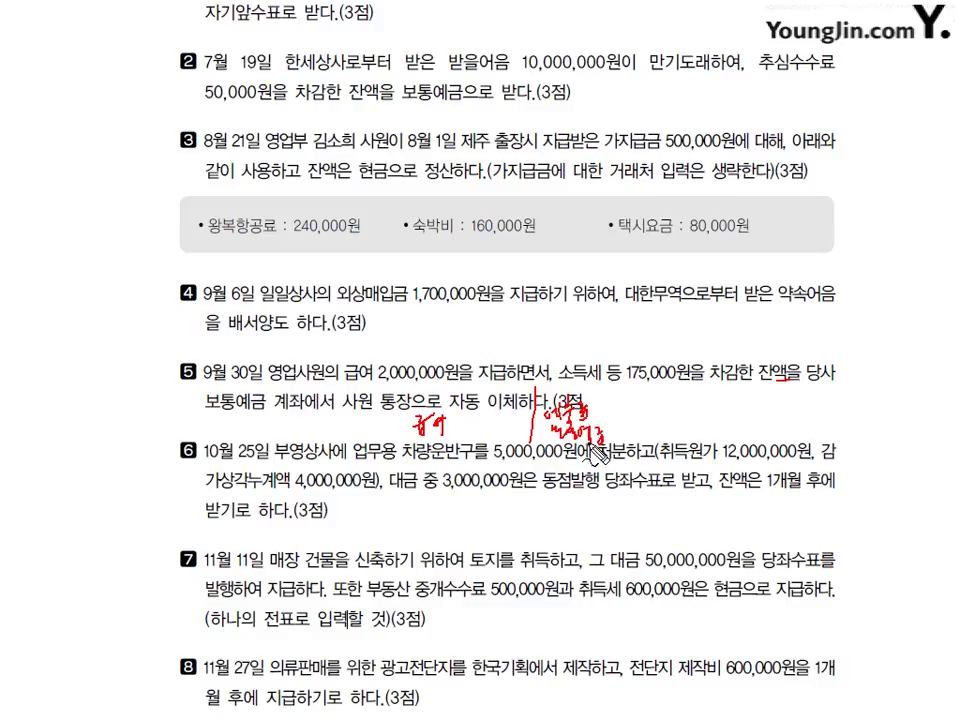
{"action": "key", "text": "Escape"}
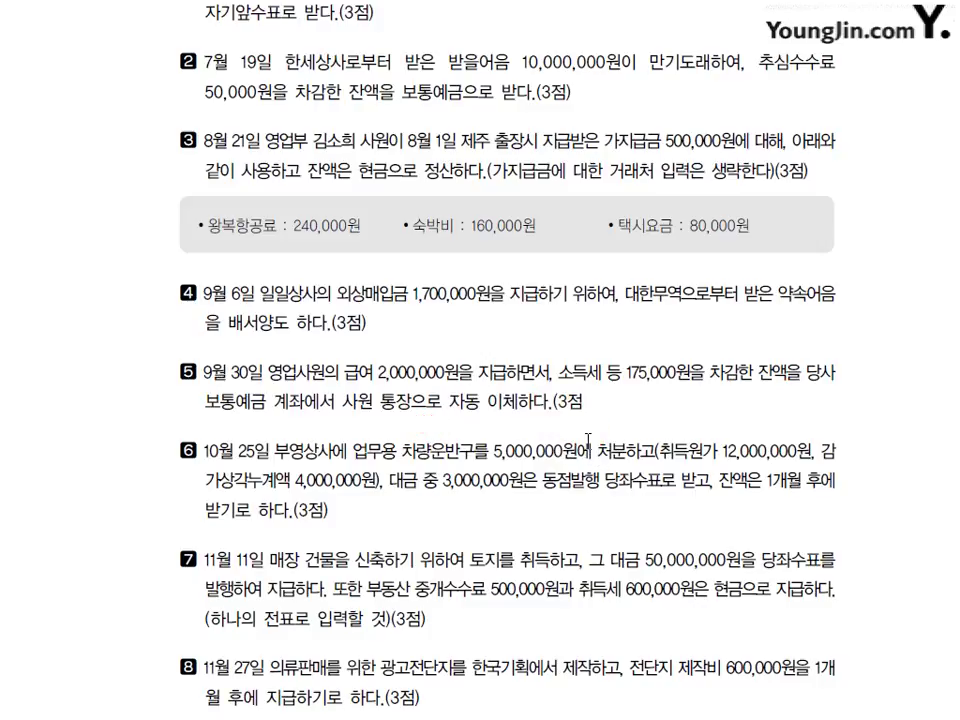
{"action": "key", "text": "alt+Tab"}
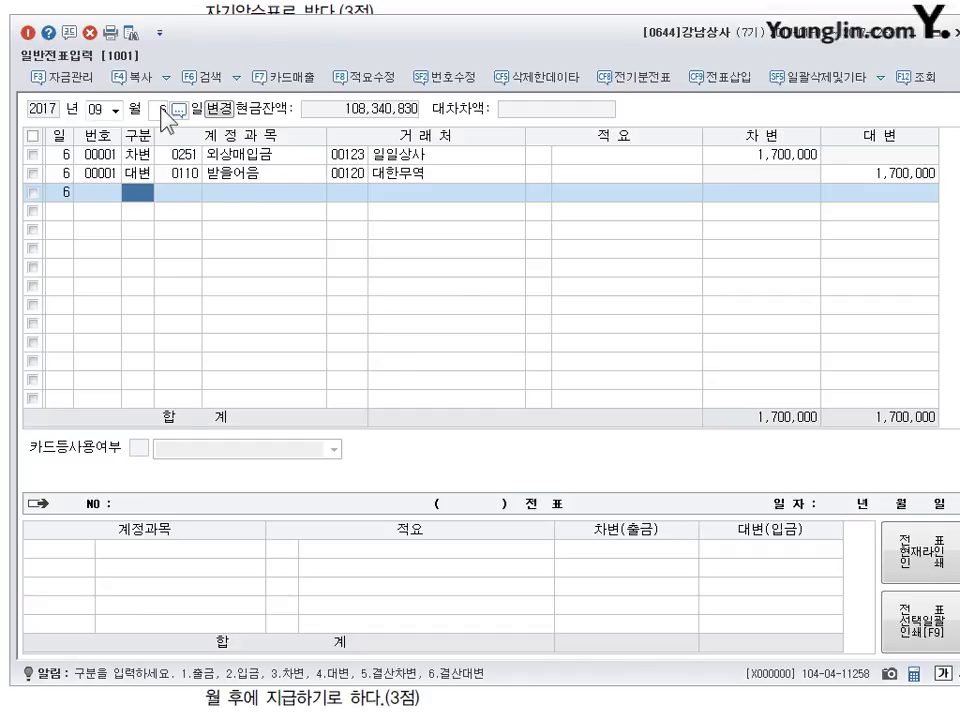
- Start a 9월 30일 voucher debiting 급여 (0801) 2,000,000
{"action": "left_click", "coordinate": [162, 110]}
{"action": "type", "text": "30"}
{"action": "key", "text": "Return"}
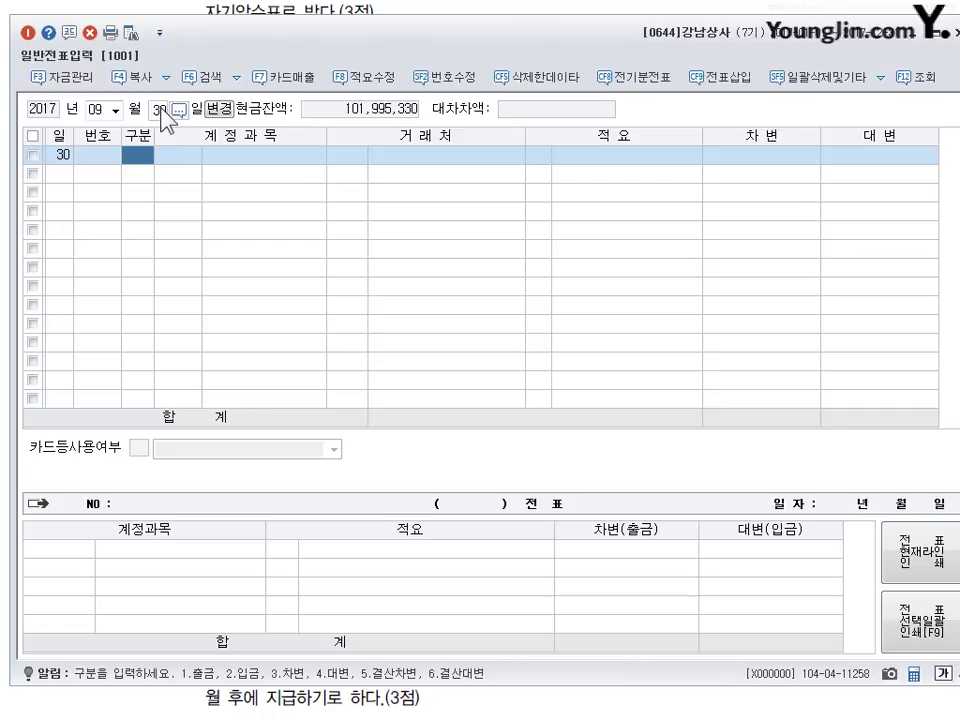
{"action": "type", "text": "1"}
{"action": "key", "text": "Return"}
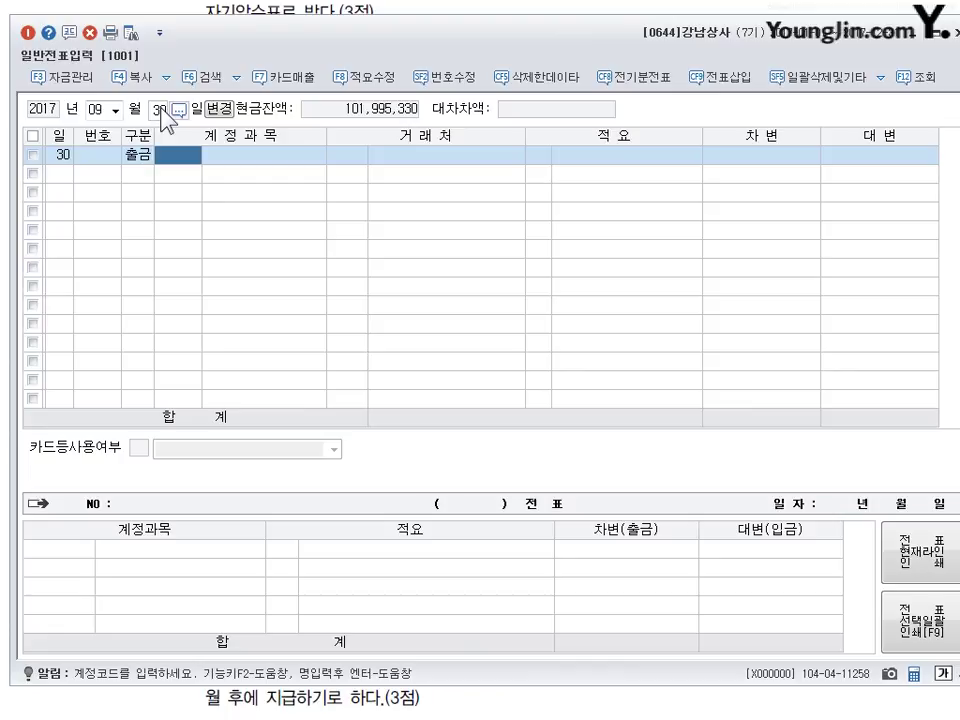
{"action": "key", "text": "Left"}
{"action": "type", "text": "3"}
{"action": "key", "text": "Return"}
{"action": "type", "text": "1801"}
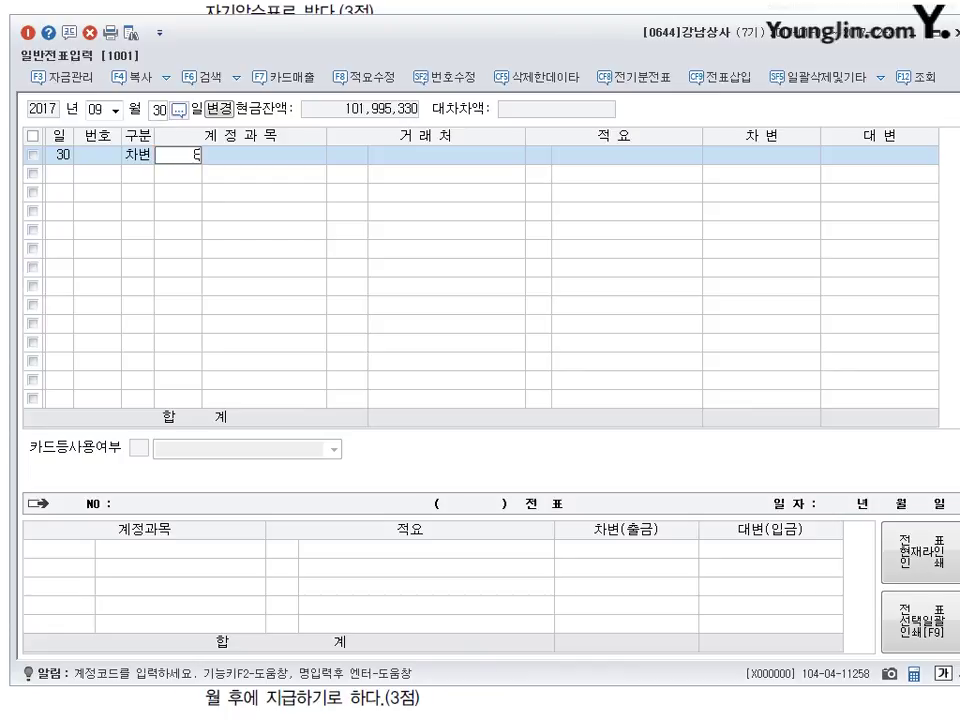
{"action": "key", "text": "Return"}
{"action": "key", "text": "Return"}
{"action": "key", "text": "Return"}
{"action": "type", "text": "2000000"}
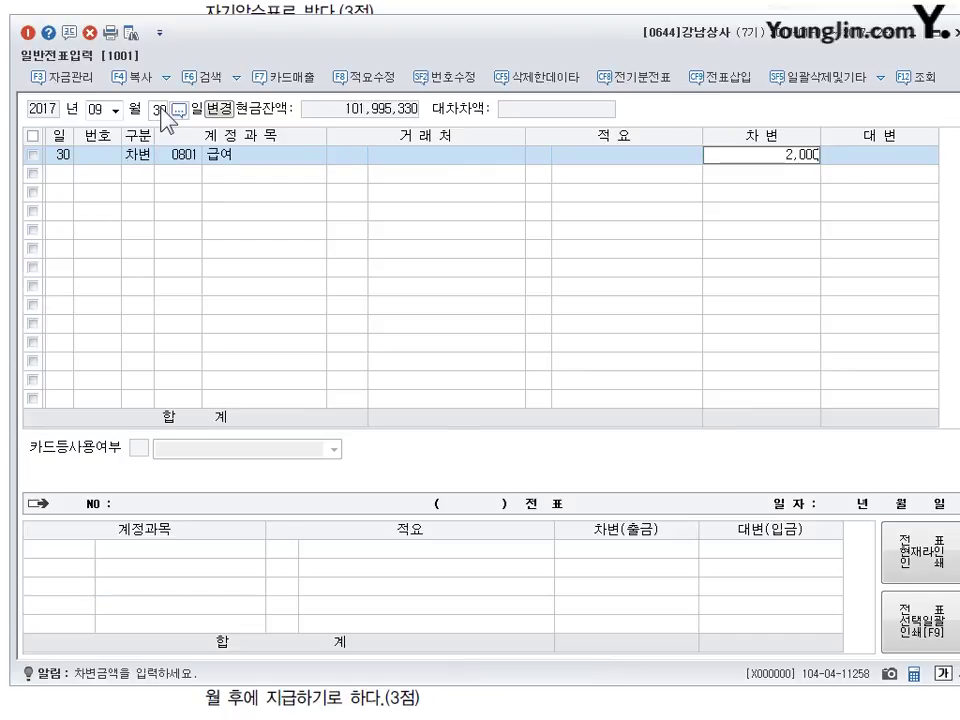
{"action": "key", "text": "Return"}
- Credit 예수금 (0254) 175,000 and 보통예금 (0103) 1,825,000 to balance the payroll voucher
{"action": "type", "text": "4"}
{"action": "key", "text": "Return"}
{"action": "type", "text": "254"}
{"action": "key", "text": "Return"}
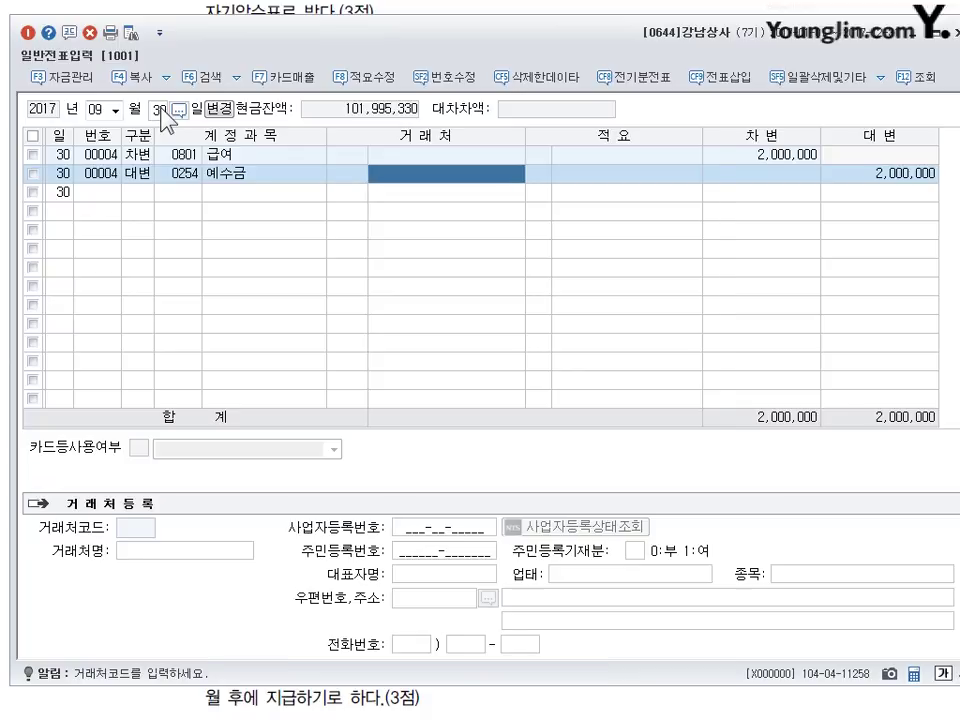
{"action": "key", "text": "Return"}
{"action": "key", "text": "Return"}
{"action": "type", "text": "1750000"}
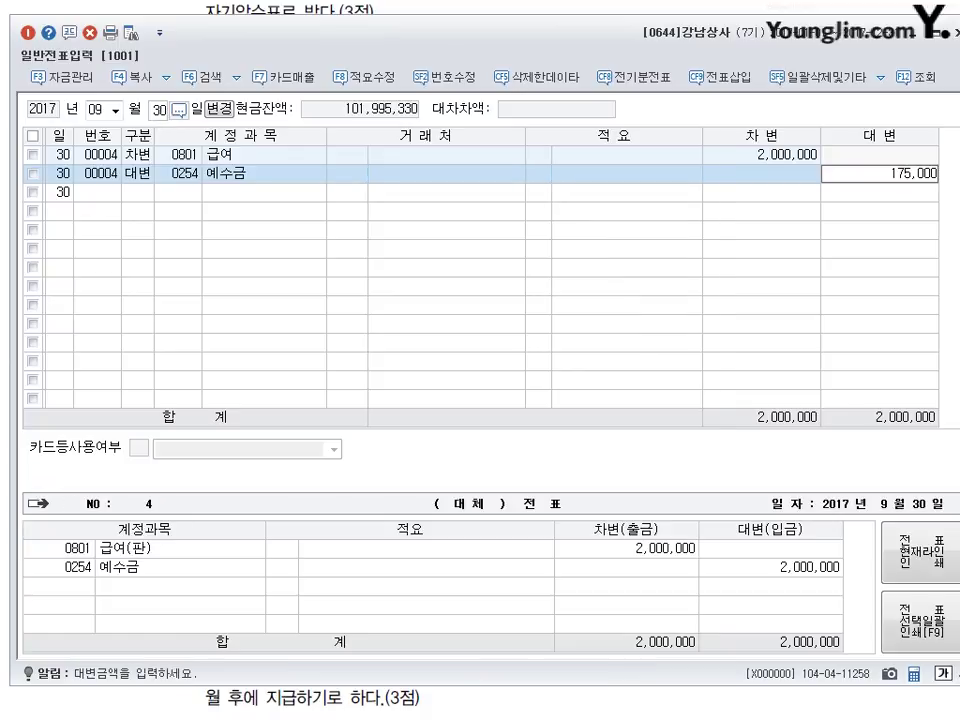
{"action": "key", "text": "Return"}
{"action": "type", "text": "4"}
{"action": "key", "text": "Return"}
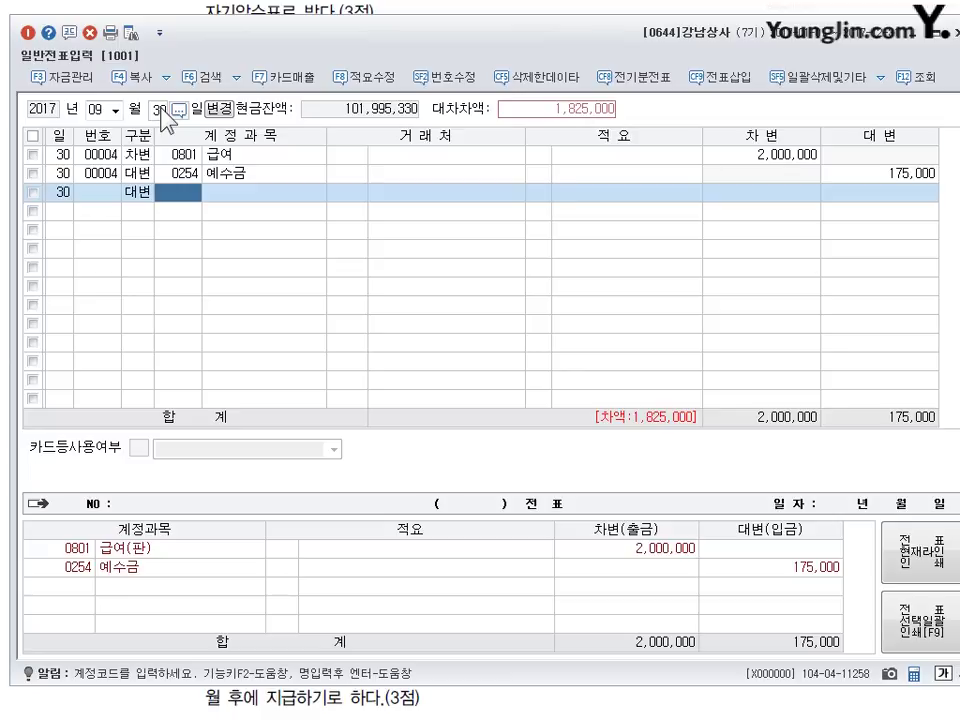
{"action": "type", "text": "103"}
{"action": "key", "text": "Return"}
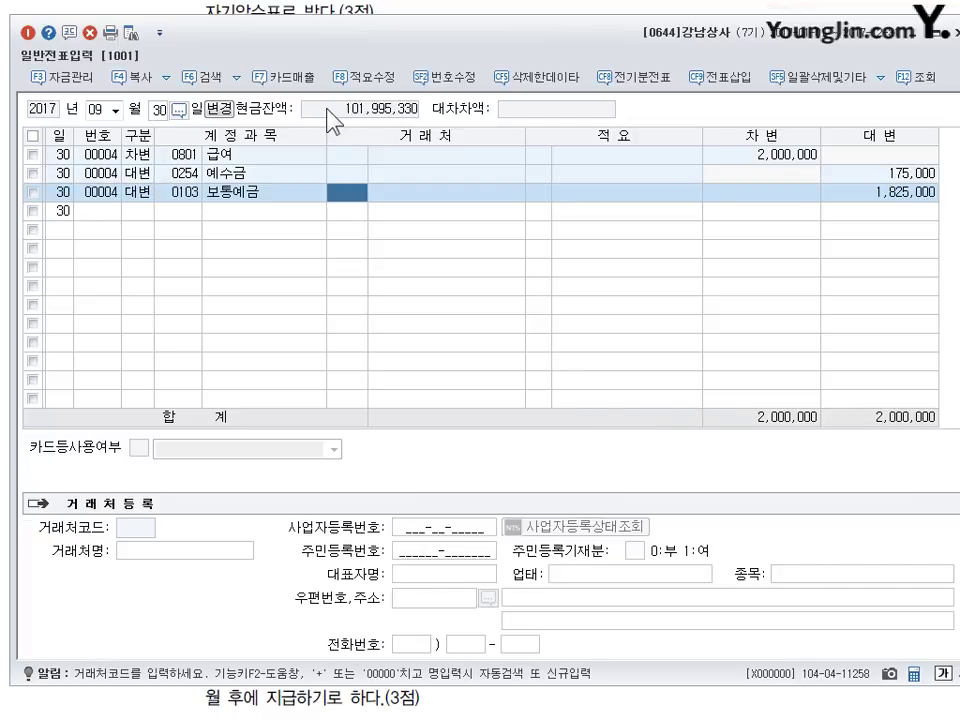
{"action": "left_click", "coordinate": [453, 8]}
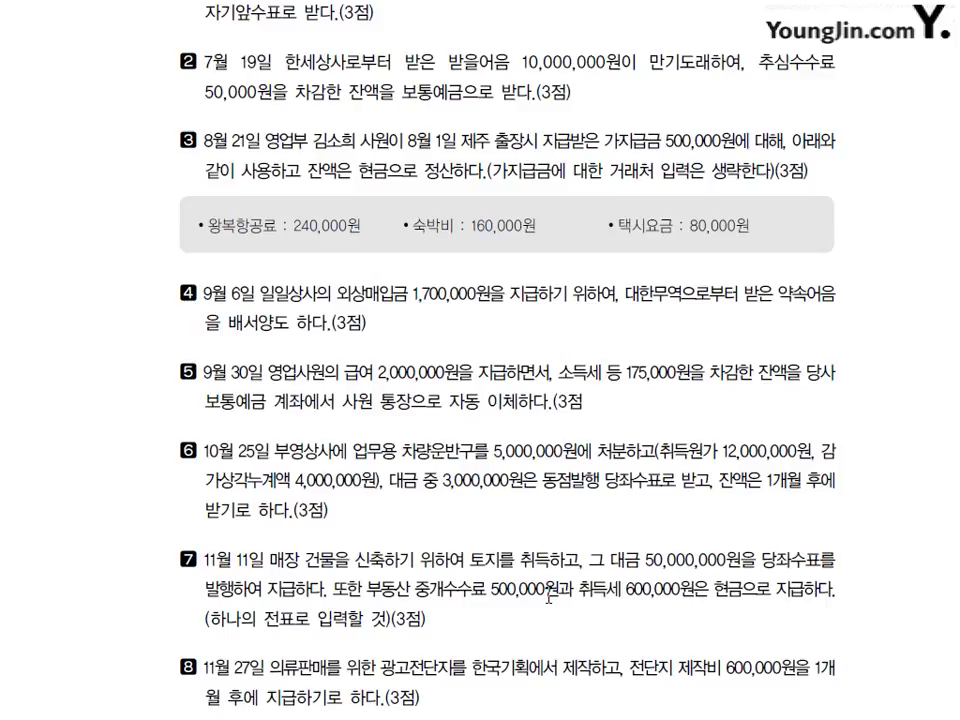
{"action": "left_click_drag", "start_coordinate": [545, 616], "coordinate": [556, 608]}
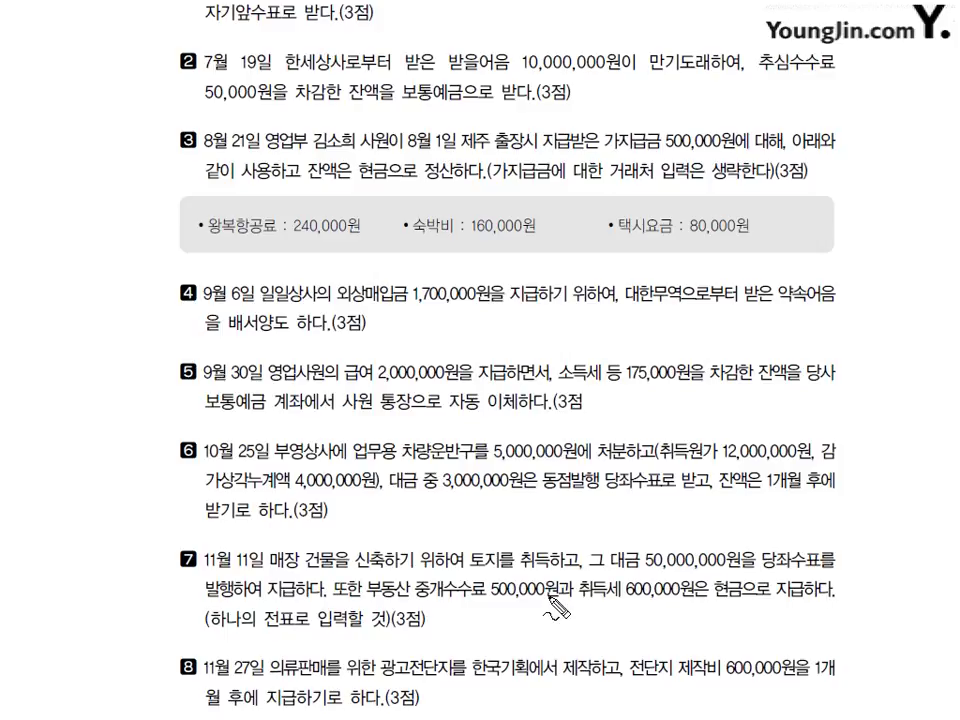
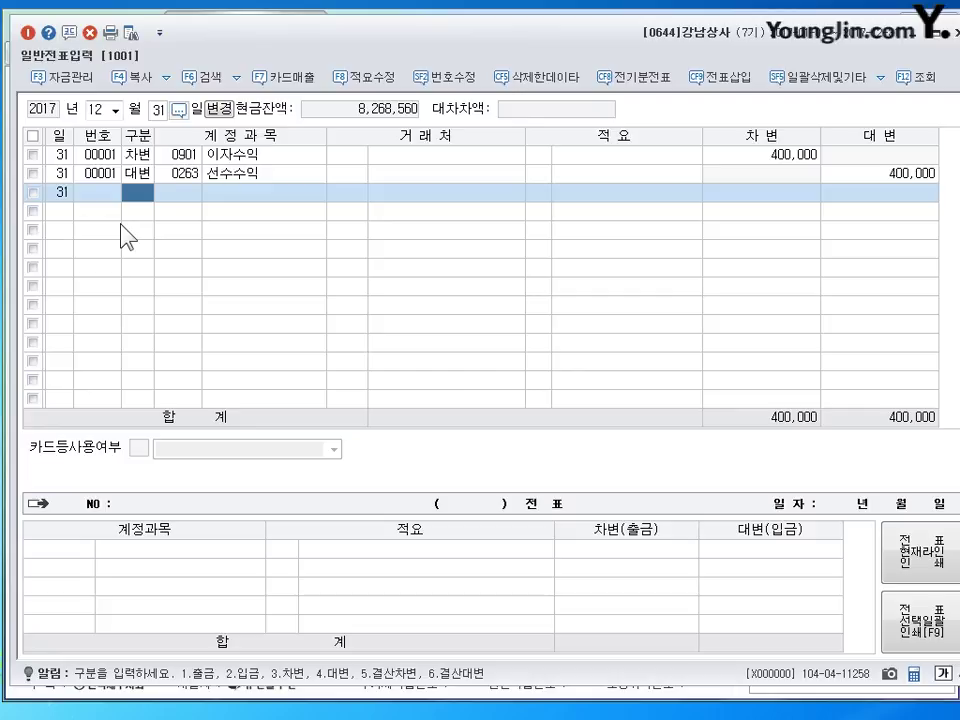
- Start a 대손상각비 (0835) debit line, then set the journal entry aside for the main menu
{"action": "type", "text": "3"}
{"action": "key", "text": "Return"}
{"action": "type", "text": "835"}
{"action": "key", "text": "Return"}
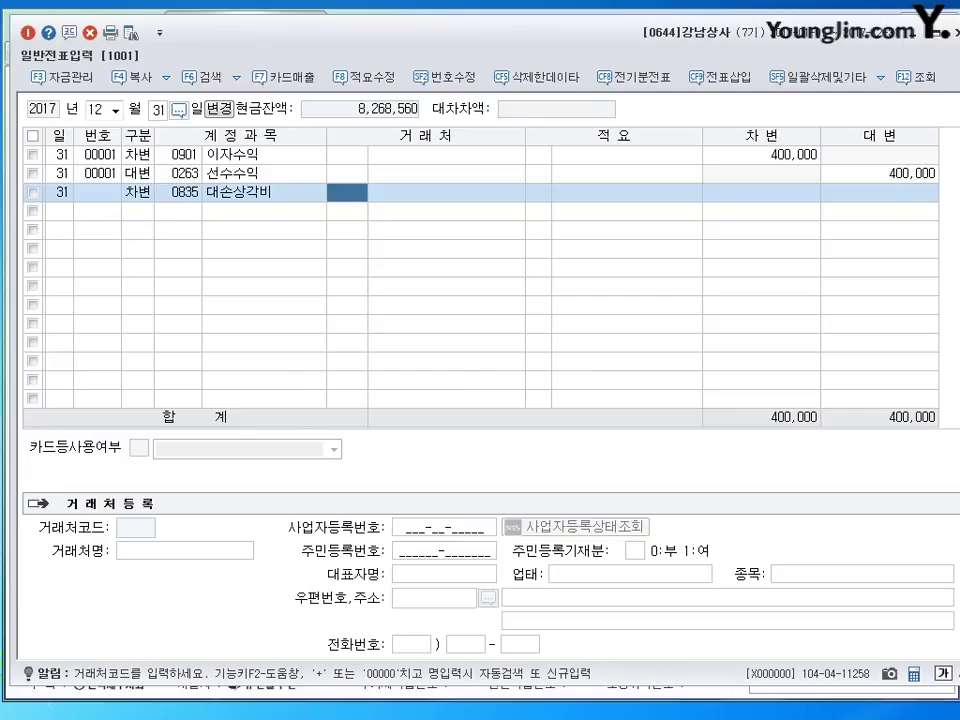
{"action": "key", "text": "Escape"}
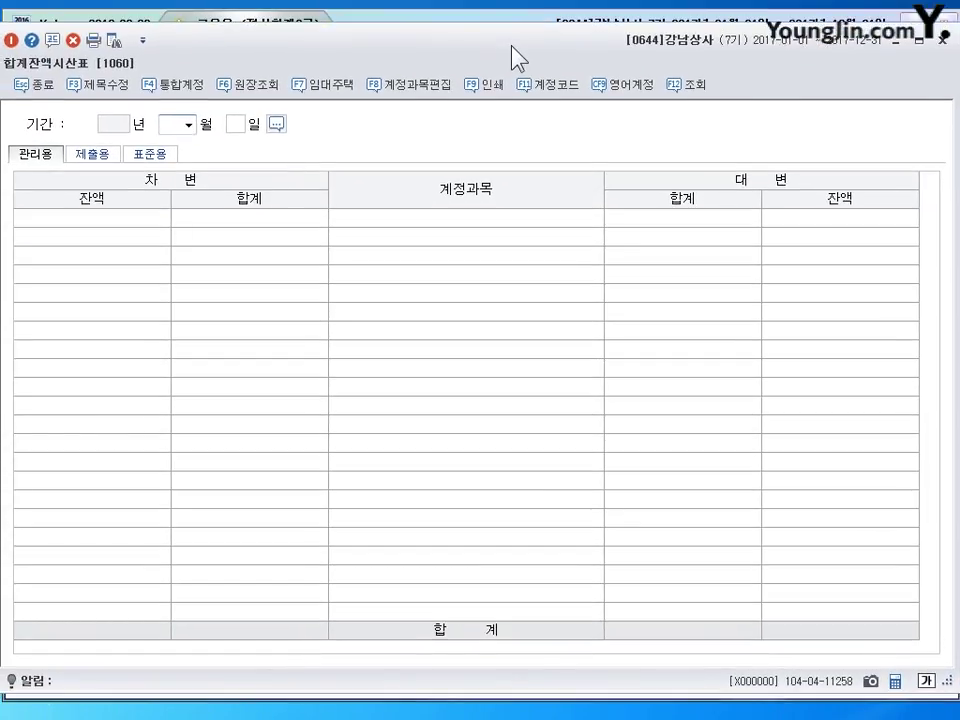
- Load the trial balance through 31 December 2017, mark the receivable and allowance balances, then return to the journal
{"action": "key", "text": "Return"}
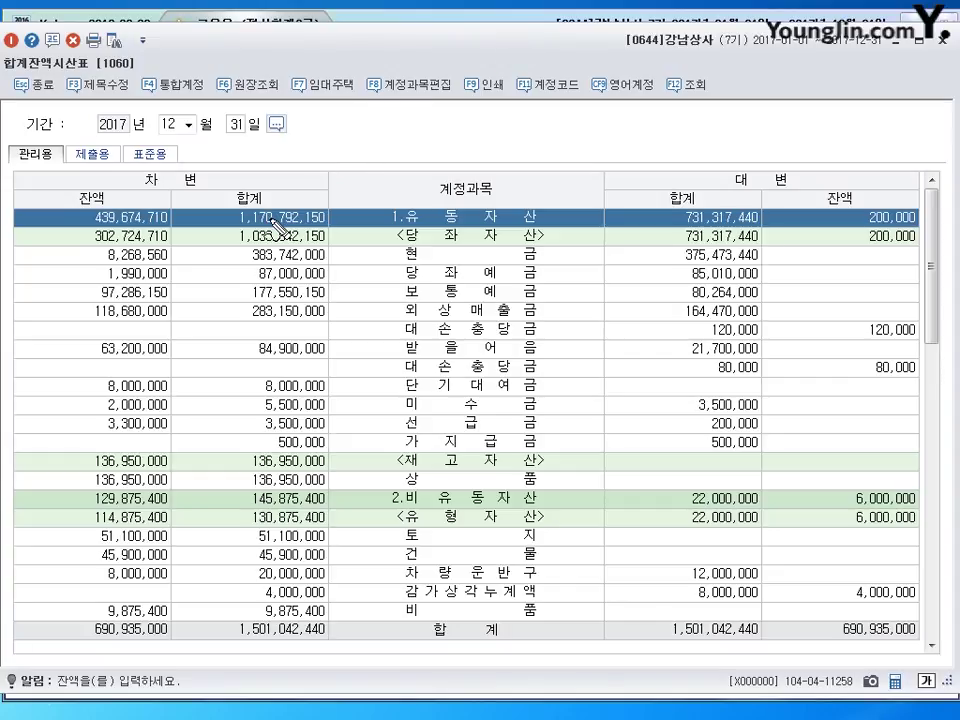
{"action": "mouse_move", "coordinate": [171, 321]}
{"action": "left_mouse_down"}
{"action": "mouse_move", "coordinate": [131, 328]}
{"action": "mouse_move", "coordinate": [238, 332]}
{"action": "mouse_move", "coordinate": [218, 336]}
{"action": "left_mouse_up"}
{"action": "left_click_drag", "start_coordinate": [590, 327], "coordinate": [633, 327]}
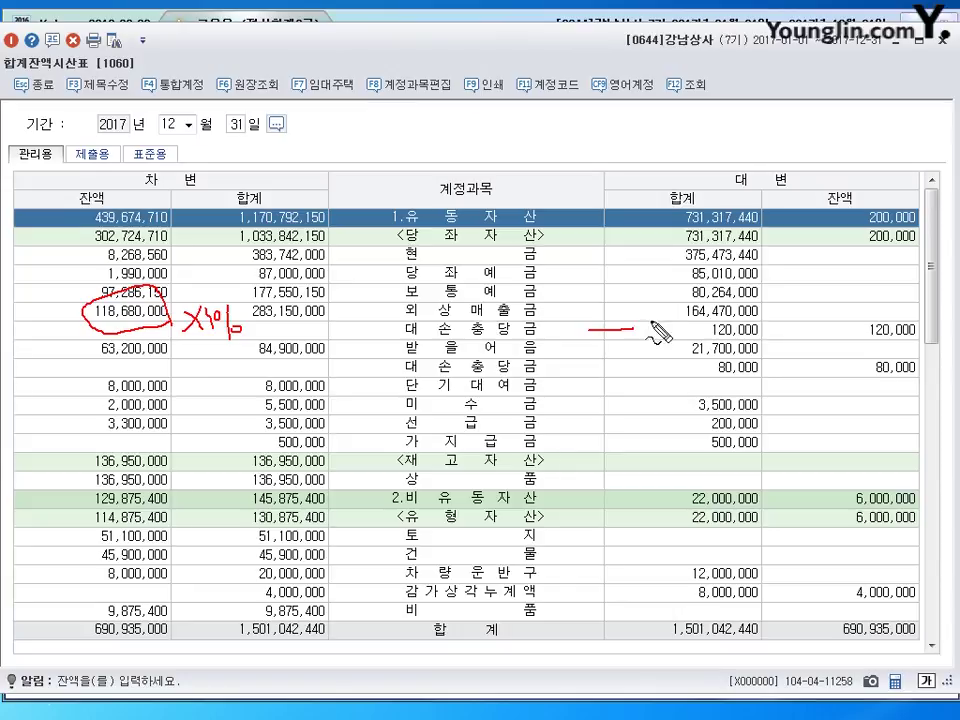
{"action": "left_click_drag", "start_coordinate": [900, 321], "coordinate": [857, 343]}
{"action": "left_click_drag", "start_coordinate": [835, 174], "coordinate": [805, 232]}
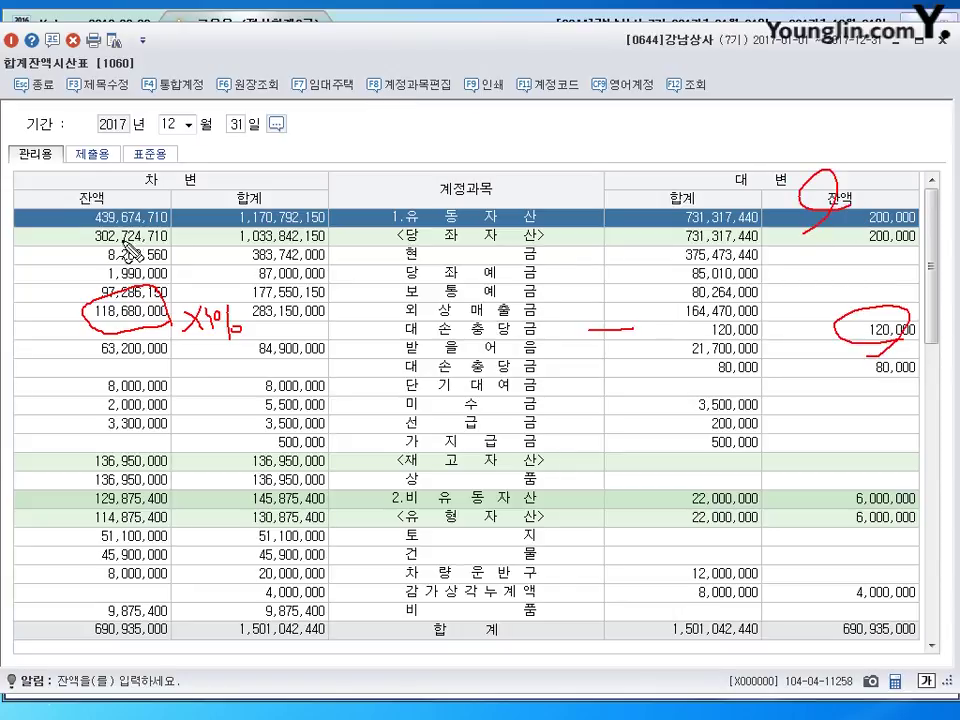
{"action": "left_click_drag", "start_coordinate": [108, 178], "coordinate": [105, 245]}
{"action": "mouse_move", "coordinate": [130, 362]}
{"action": "left_mouse_down"}
{"action": "mouse_move", "coordinate": [214, 385]}
{"action": "mouse_move", "coordinate": [235, 378]}
{"action": "left_mouse_up"}
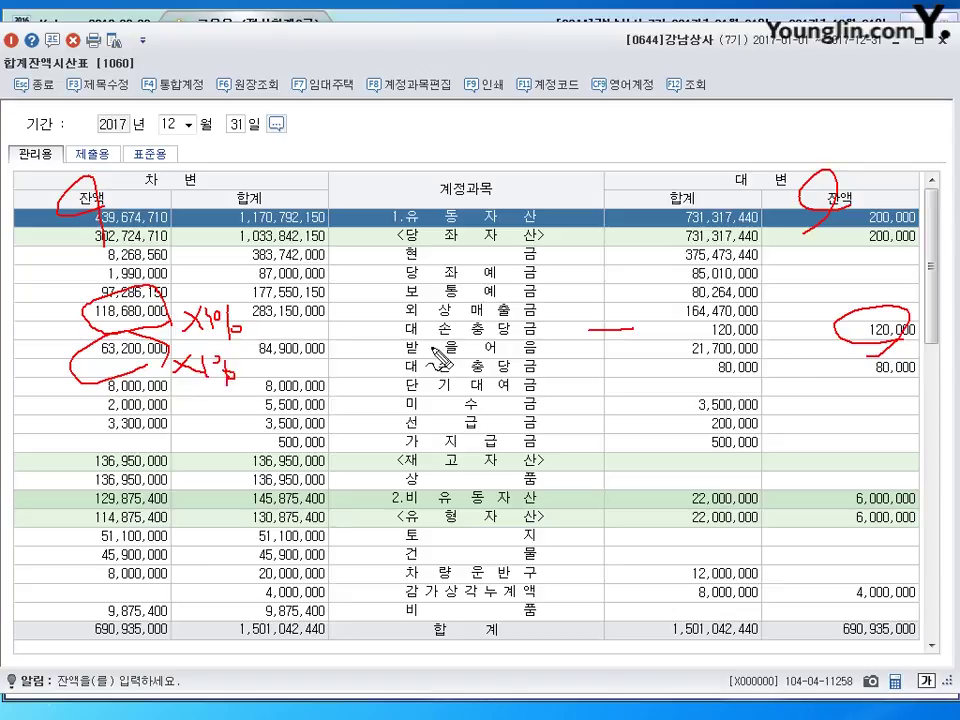
{"action": "left_click_drag", "start_coordinate": [643, 369], "coordinate": [679, 368]}
{"action": "mouse_move", "coordinate": [893, 342]}
{"action": "left_mouse_down"}
{"action": "mouse_move", "coordinate": [905, 372]}
{"action": "mouse_move", "coordinate": [873, 406]}
{"action": "left_mouse_up"}
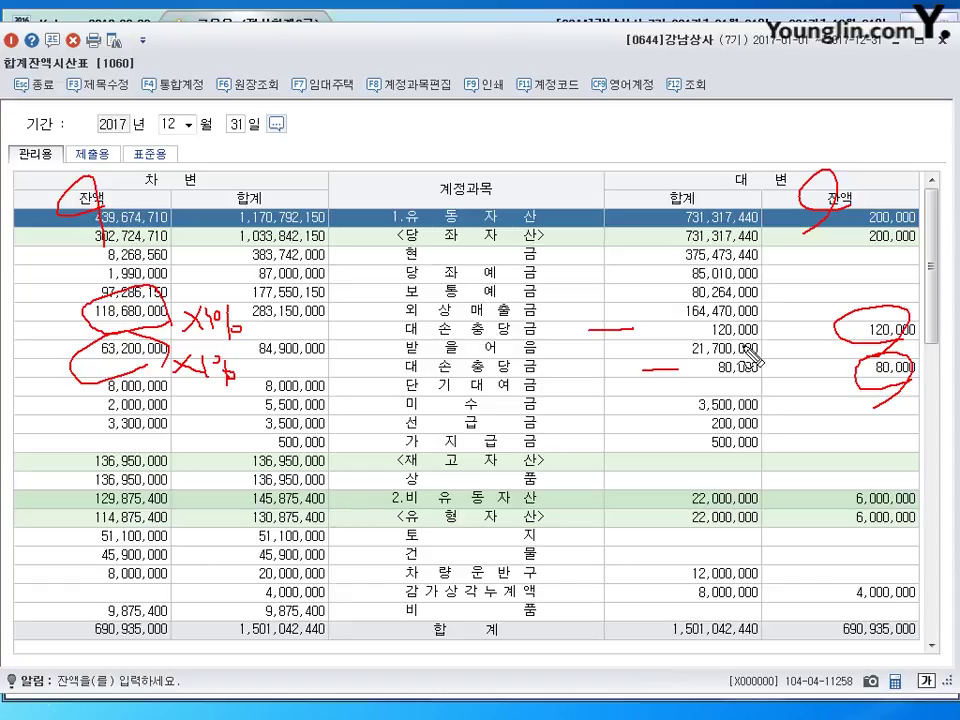
{"action": "key", "text": "Escape"}
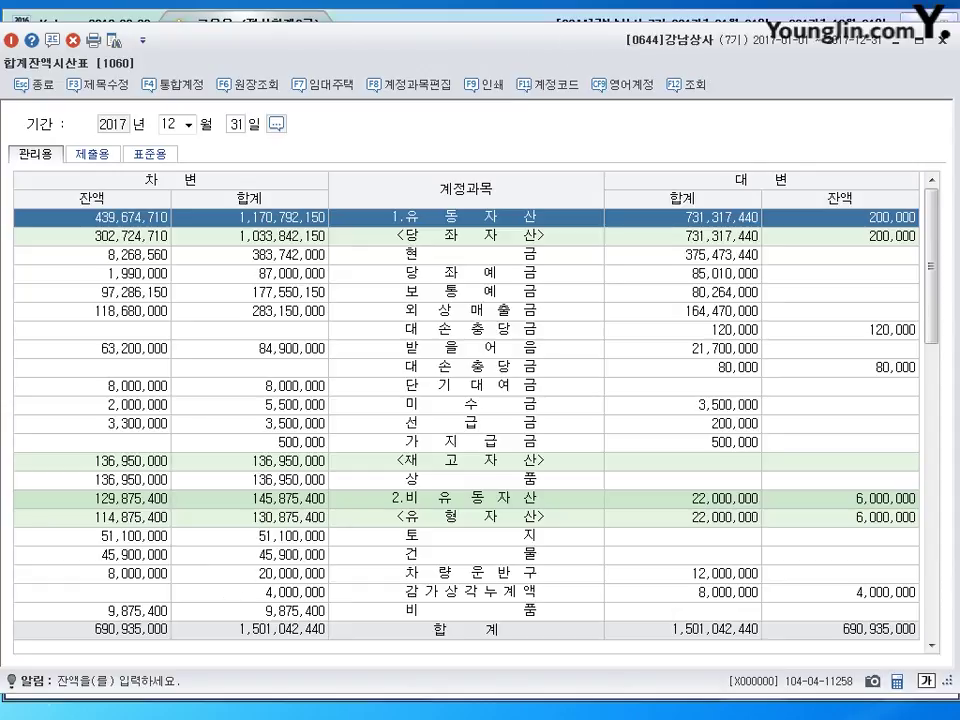
{"action": "key", "text": "Escape"}
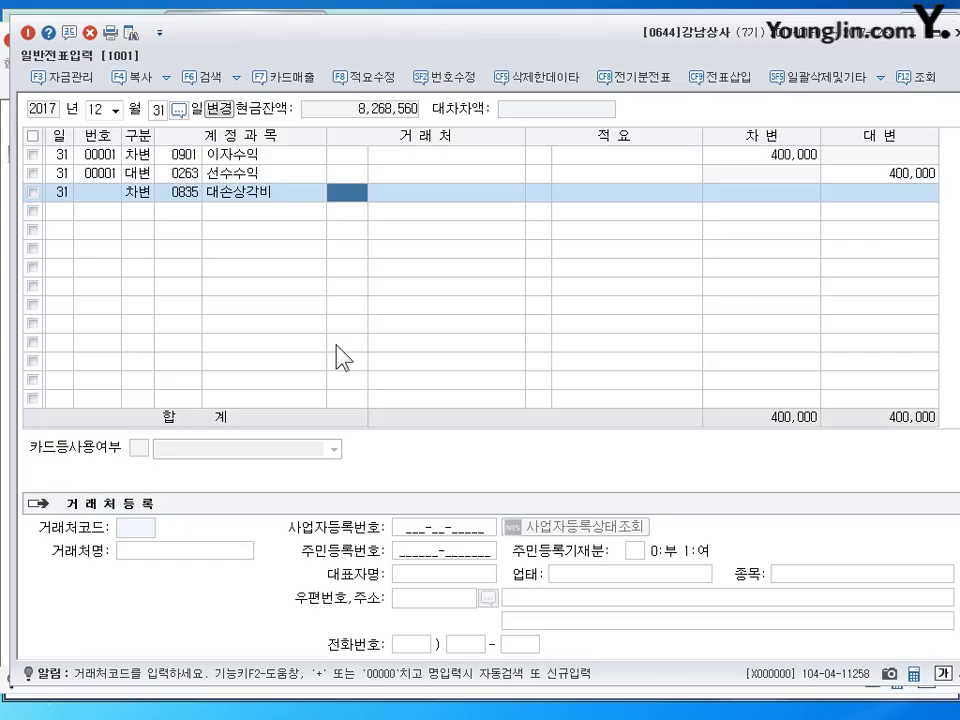
- Enter 1,618,800 as the 대손상각비 debit amount
{"action": "key", "text": "Return"}
{"action": "key", "text": "Return"}
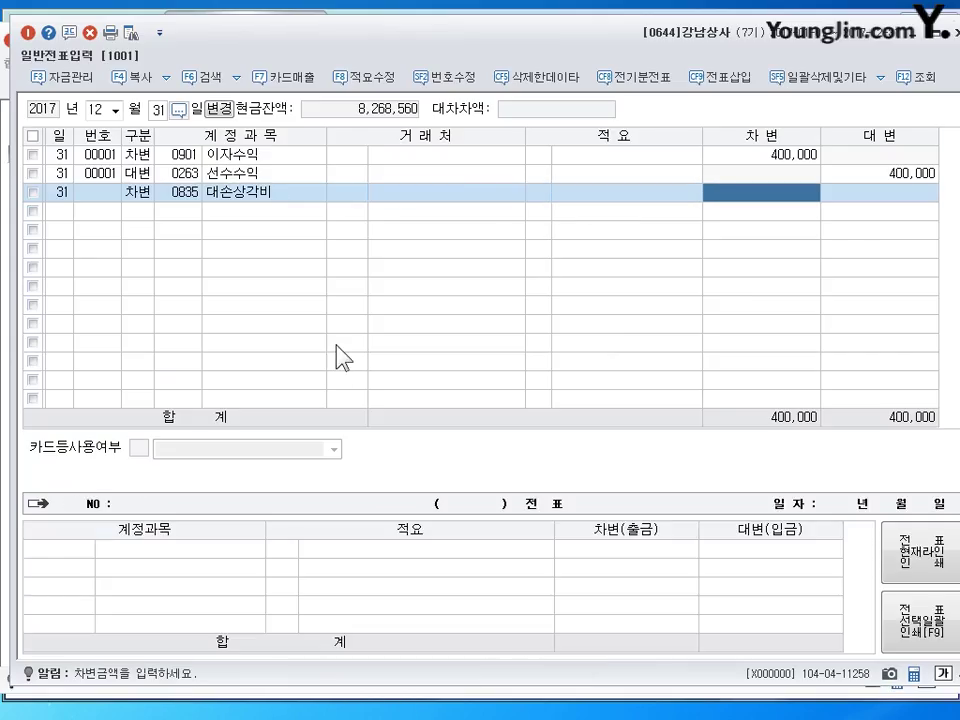
{"action": "type", "text": "1618000"}
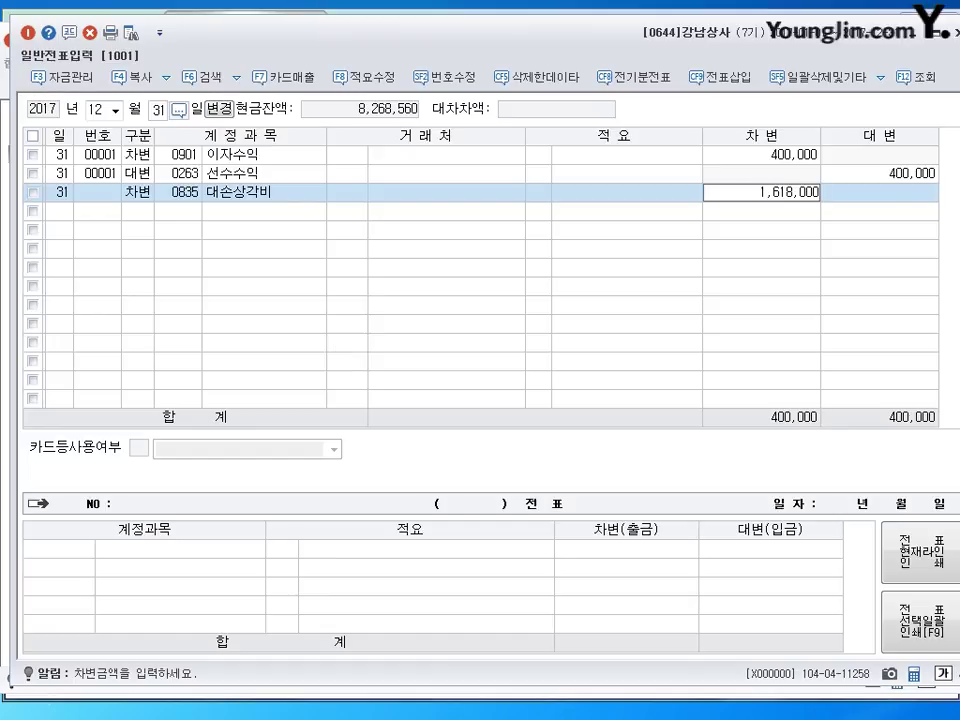
{"action": "key", "text": "BackSpace"}
{"action": "key", "text": "BackSpace"}
{"action": "key", "text": "BackSpace"}
{"action": "type", "text": "800"}
{"action": "key", "text": "Return"}
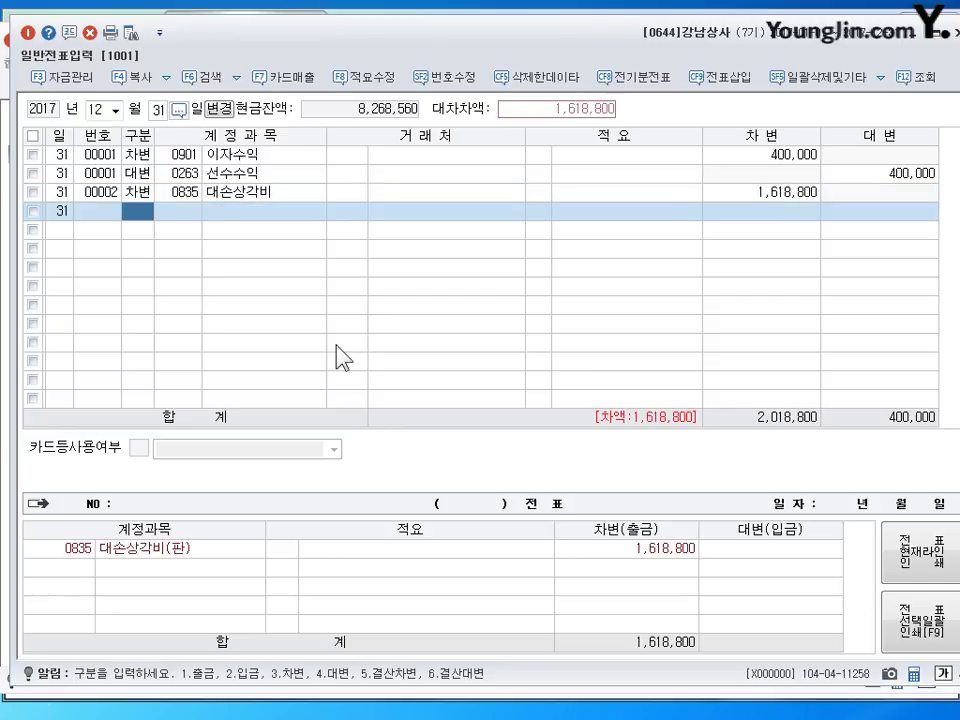
- Add a credit line to 대손충당금 (0109) for 1,066,800
{"action": "type", "text": "4"}
{"action": "key", "text": "Return"}
{"action": "type", "text": "109"}
{"action": "key", "text": "Return"}
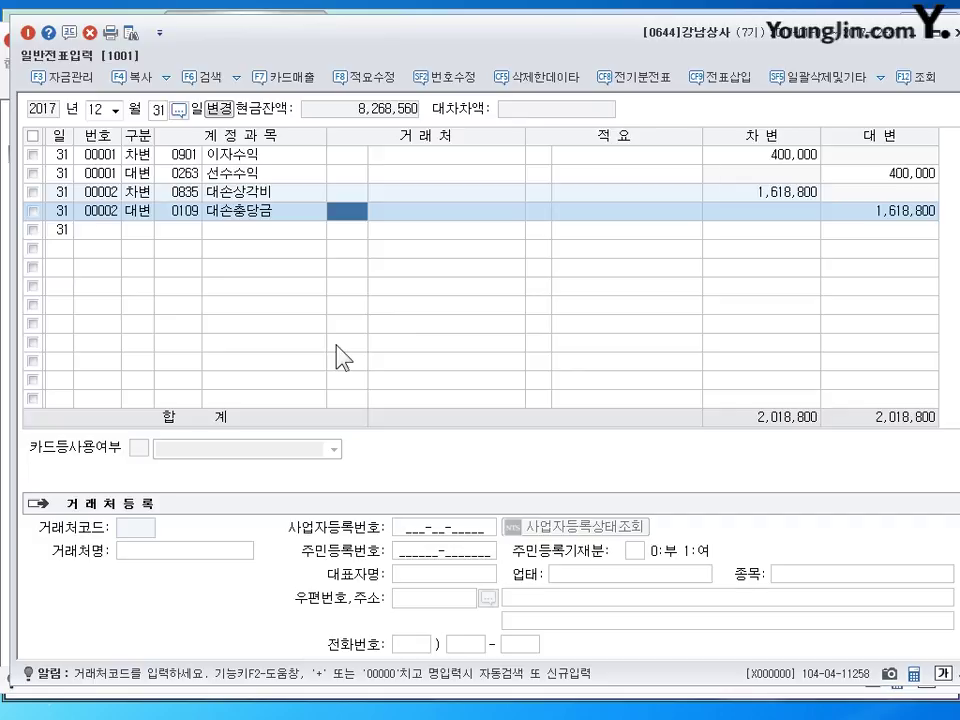
{"action": "key", "text": "Return"}
{"action": "key", "text": "Return"}
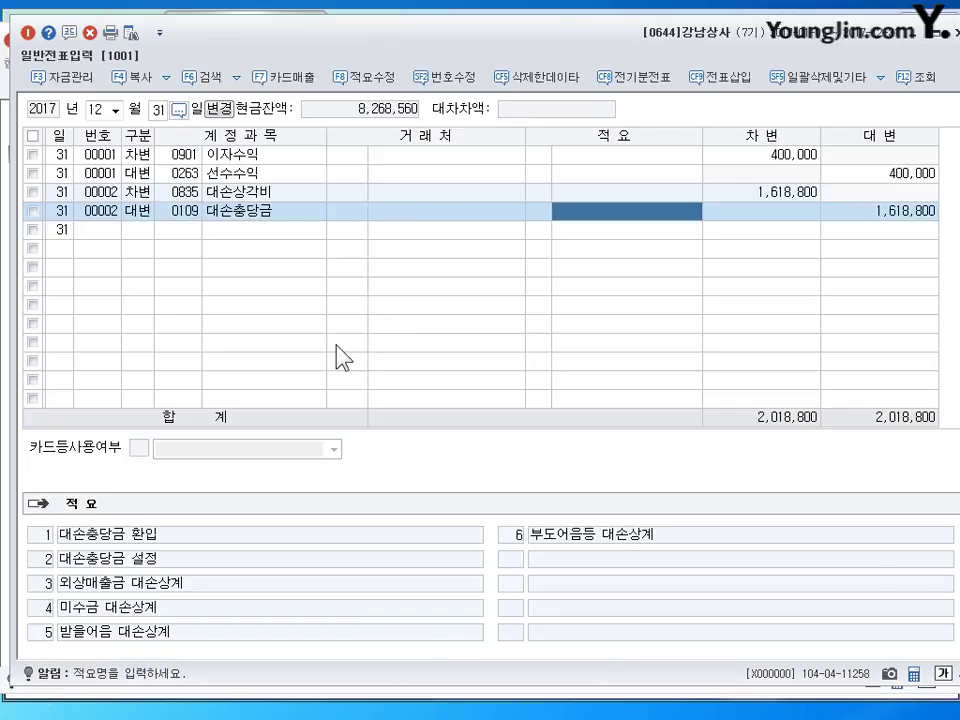
{"action": "key", "text": "Return"}
{"action": "type", "text": "1,066,8"}
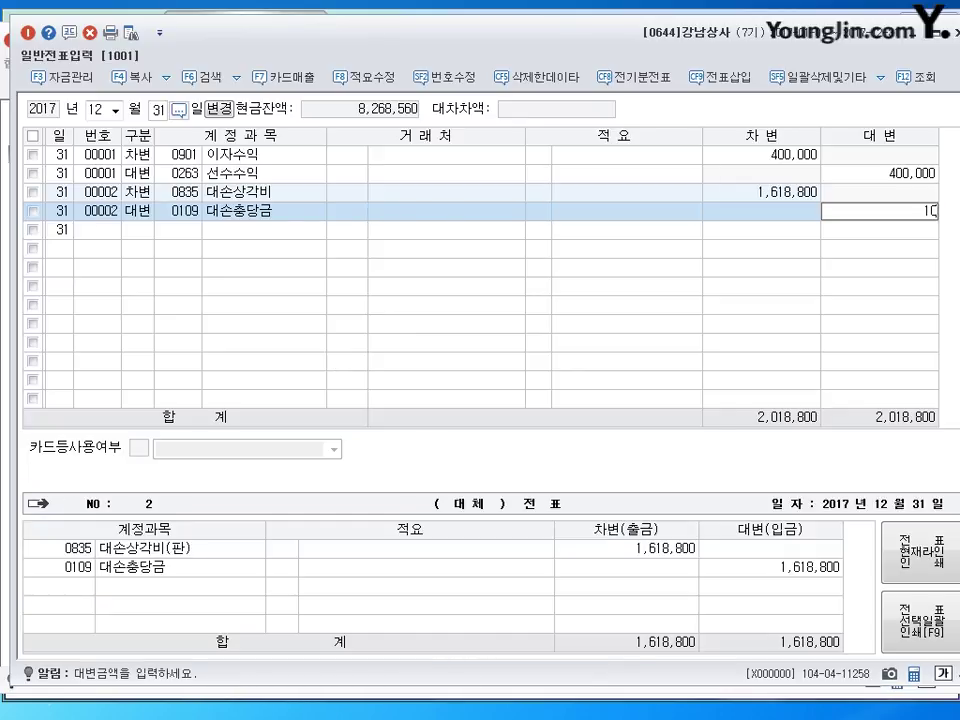
{"action": "type", "text": "00"}
{"action": "key", "text": "Return"}
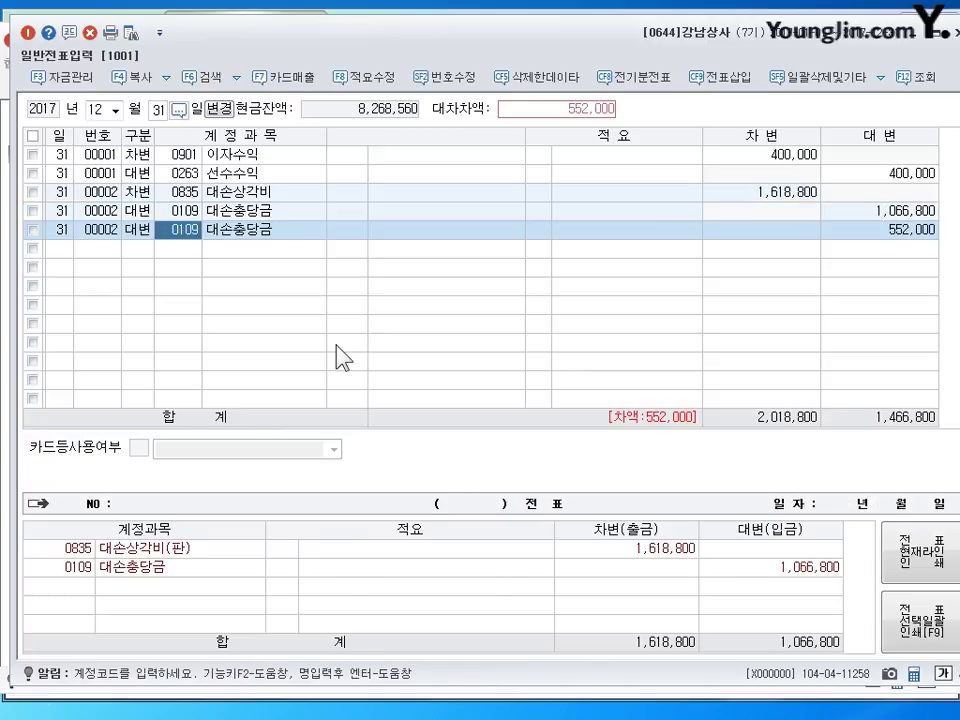
- Set account 0111 on the balancing 552,000 credit line
{"action": "key", "text": "Return"}
{"action": "key", "text": "Escape"}
{"action": "key", "text": "Return"}
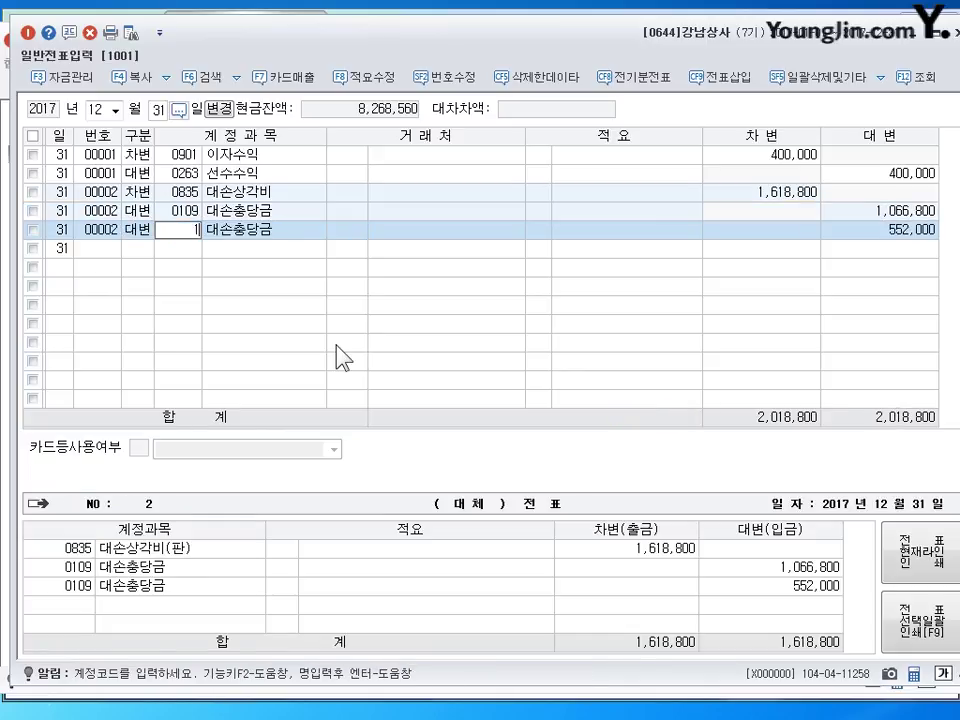
{"action": "type", "text": "0111"}
{"action": "key", "text": "Return"}
{"action": "key", "text": "Return"}
{"action": "key", "text": "Return"}
{"action": "key", "text": "Return"}
{"action": "key", "text": "Return"}
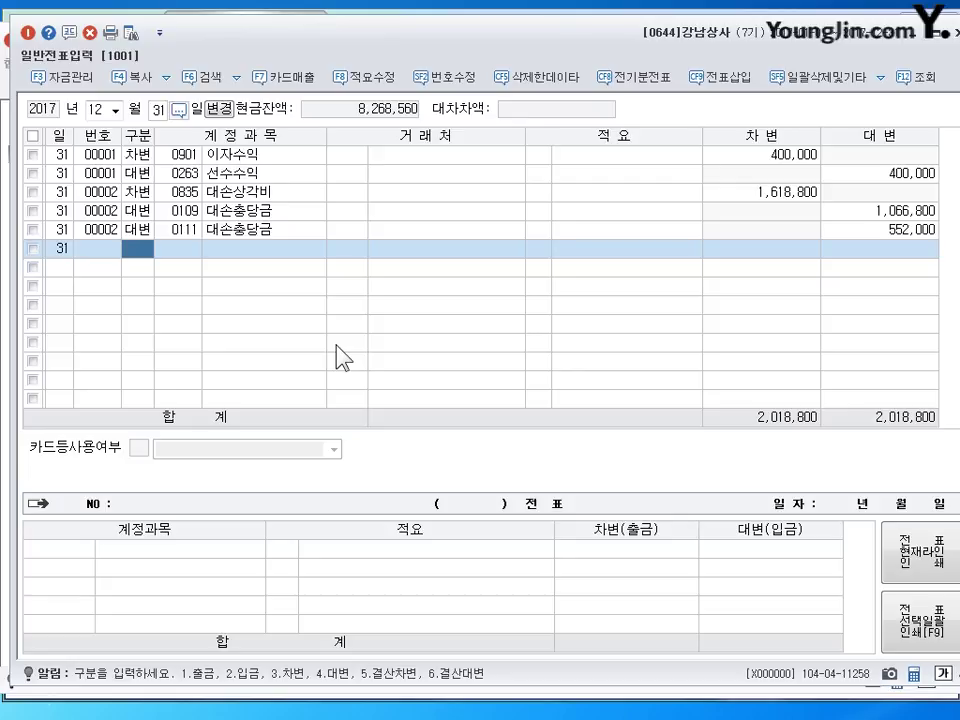
- Record a 17,600 cash receipt (입금) credited to 잡이익 (0930)
{"action": "key", "text": "3"}
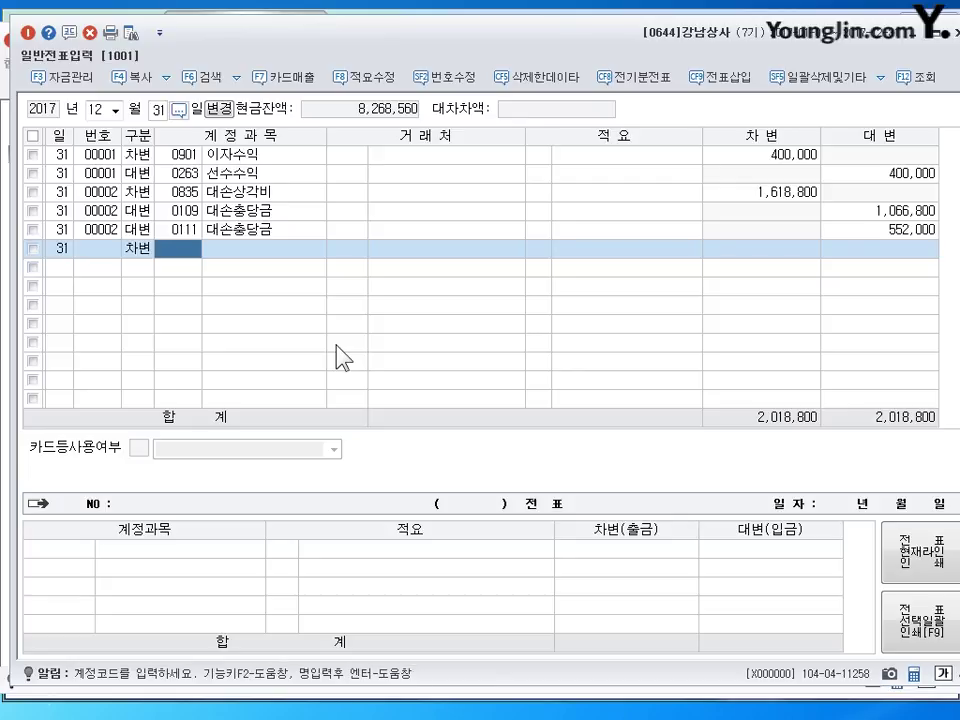
{"action": "key", "text": "Left"}
{"action": "type", "text": "2141"}
{"action": "key", "text": "Return"}
{"action": "key", "text": "Left"}
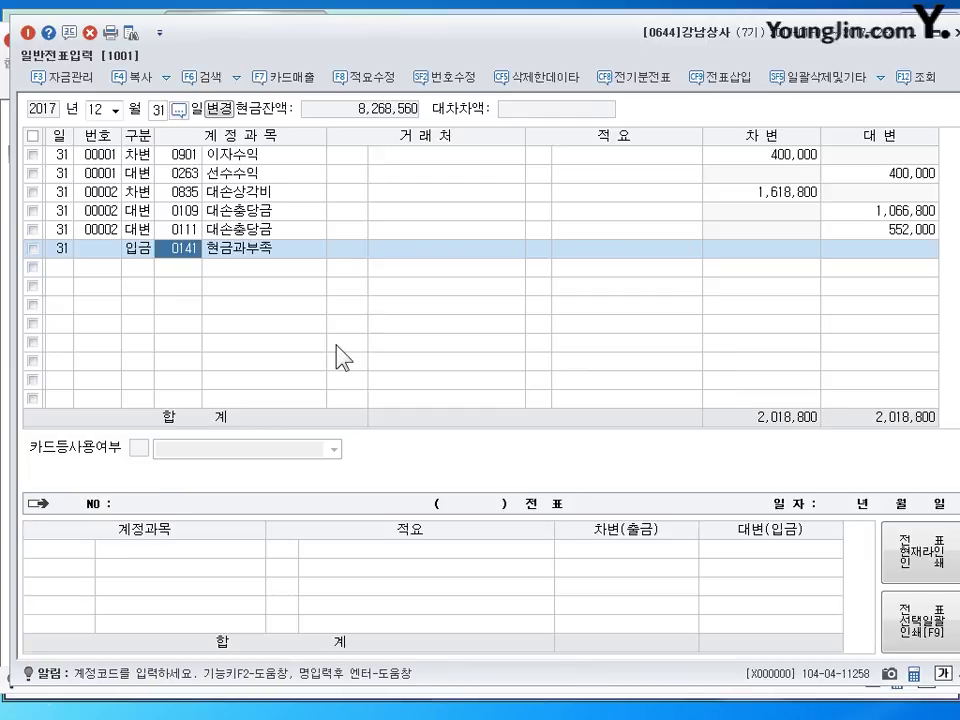
{"action": "type", "text": "930"}
{"action": "key", "text": "Return"}
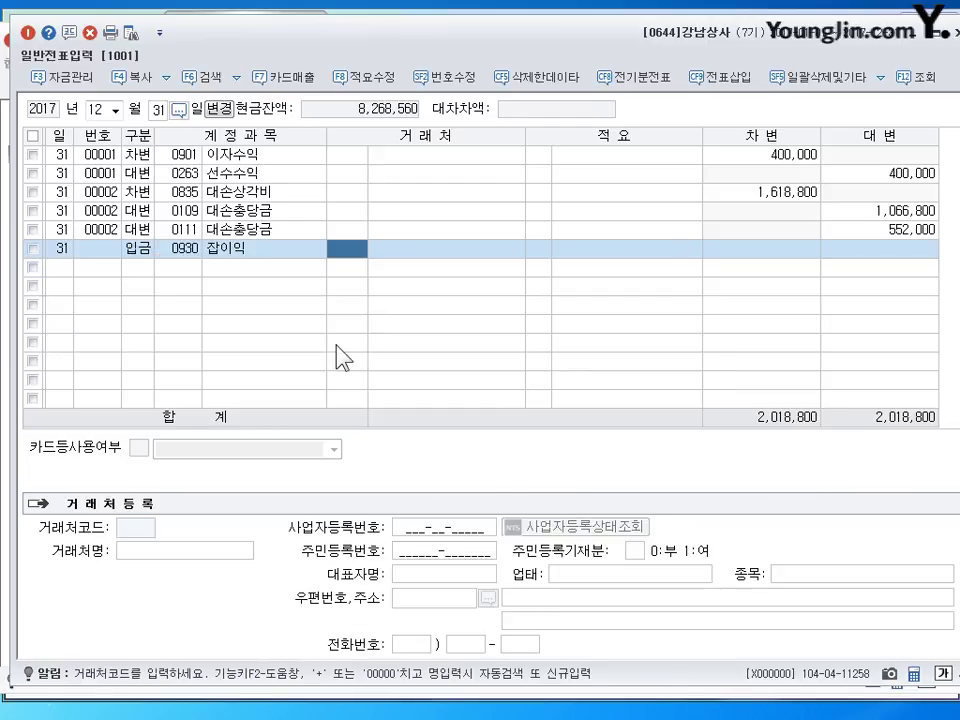
{"action": "key", "text": "Left"}
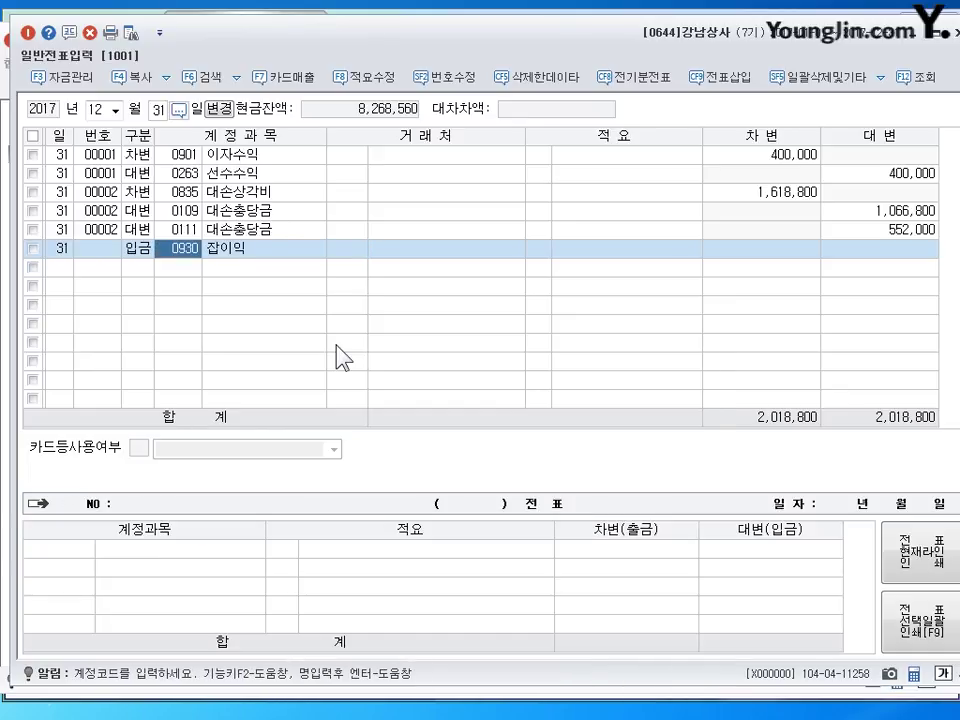
{"action": "key", "text": "Return"}
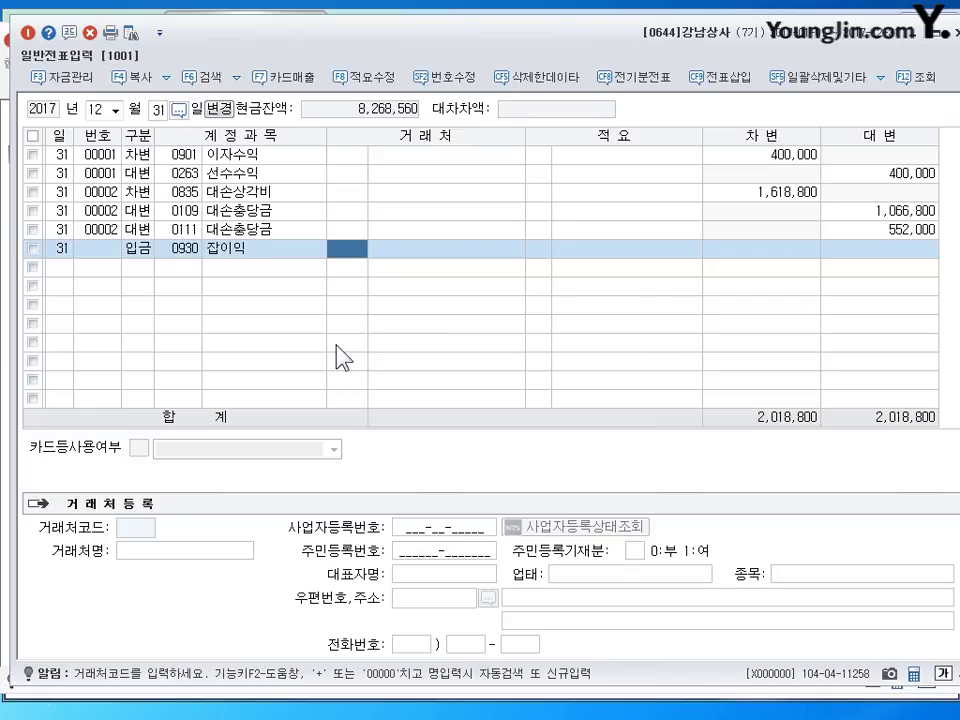
{"action": "key", "text": "Return"}
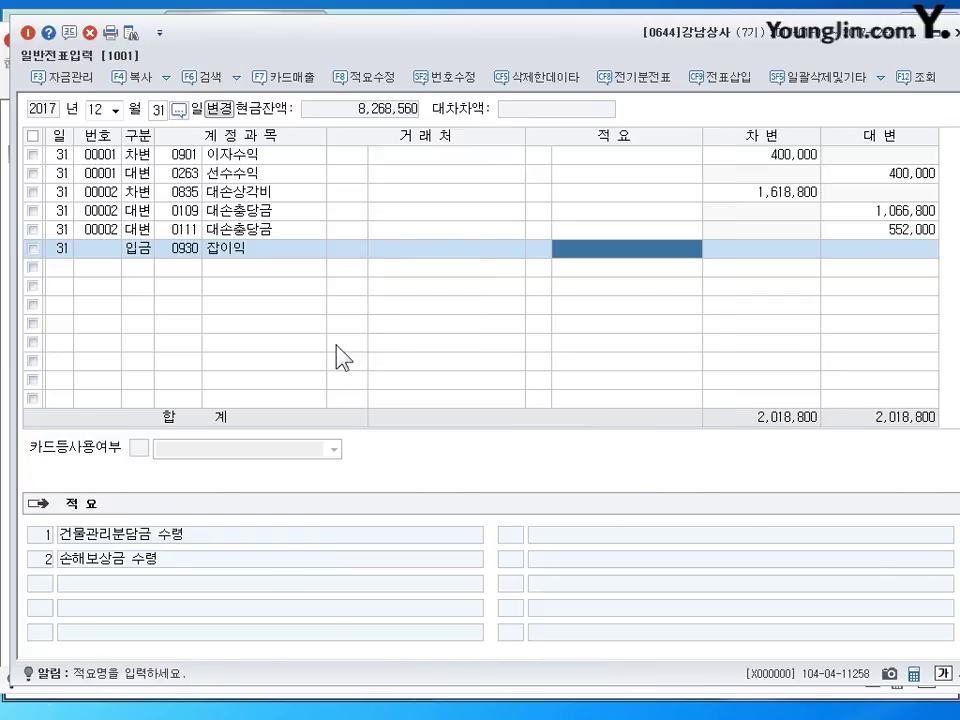
{"action": "key", "text": "Return"}
{"action": "type", "text": "17600"}
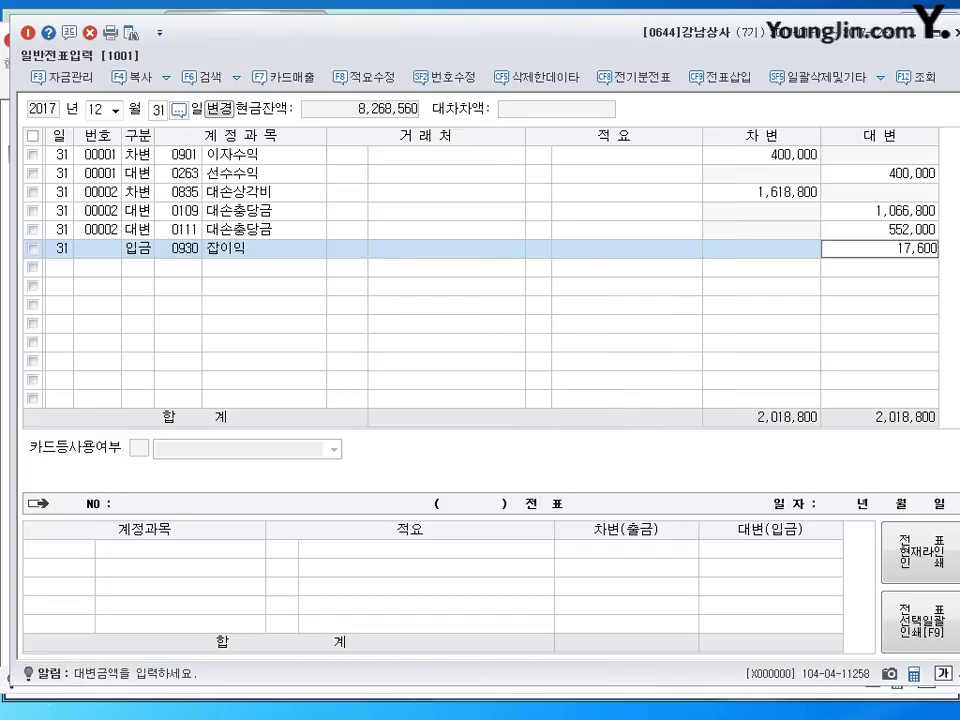
{"action": "key", "text": "Return"}
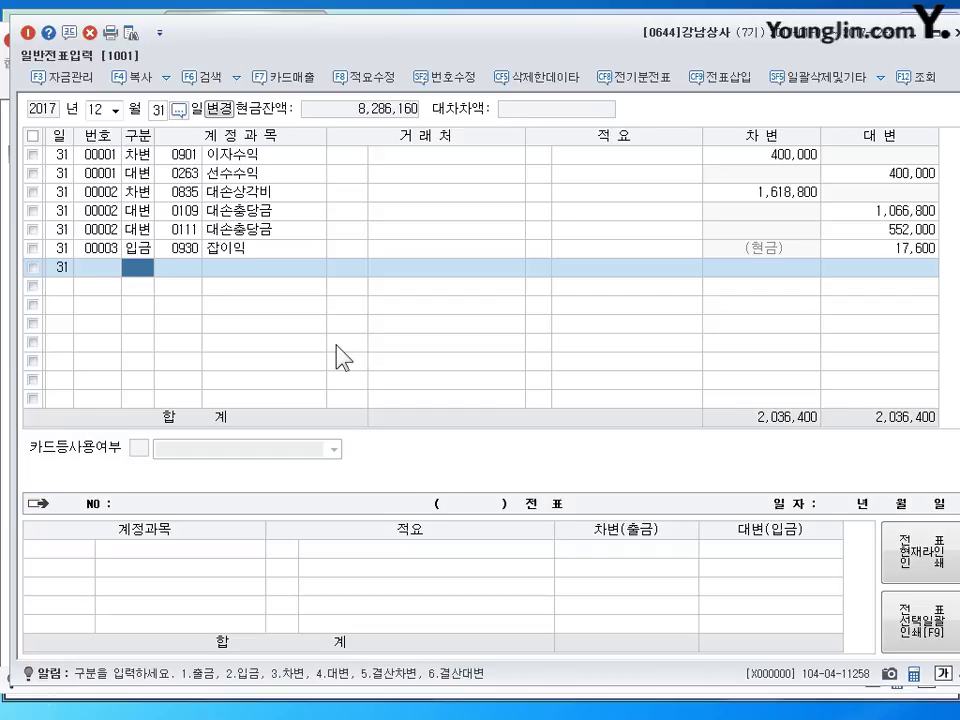
- Start a 결차 closing-debit line for 상품매출원가 (0451)
{"action": "type", "text": "5"}
{"action": "key", "text": "Return"}
{"action": "type", "text": "451"}
{"action": "key", "text": "Return"}
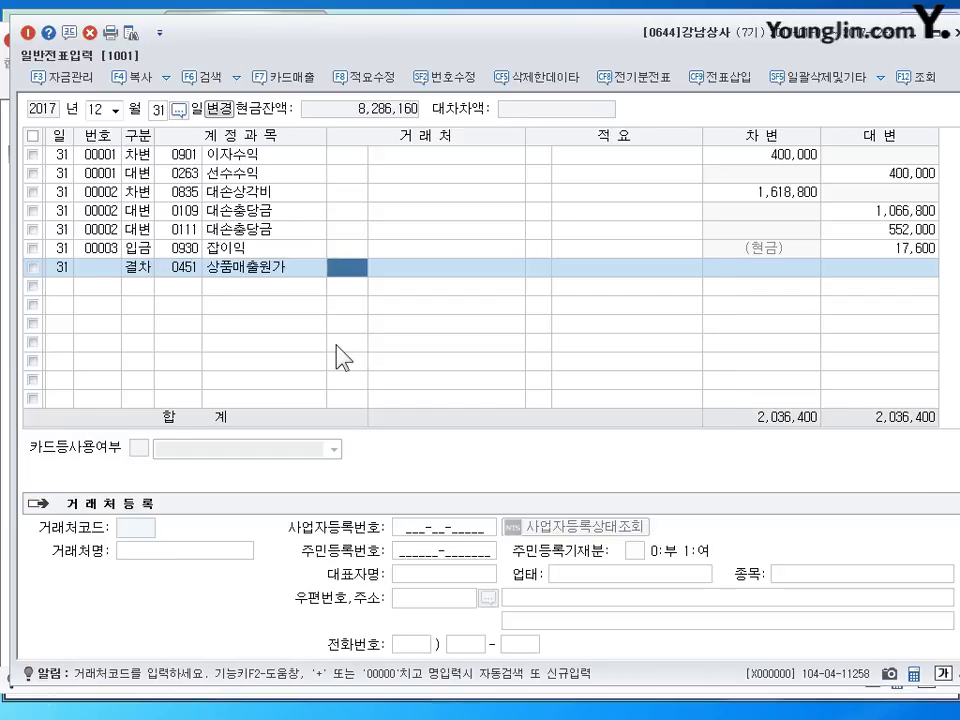
{"action": "key", "text": "Return"}
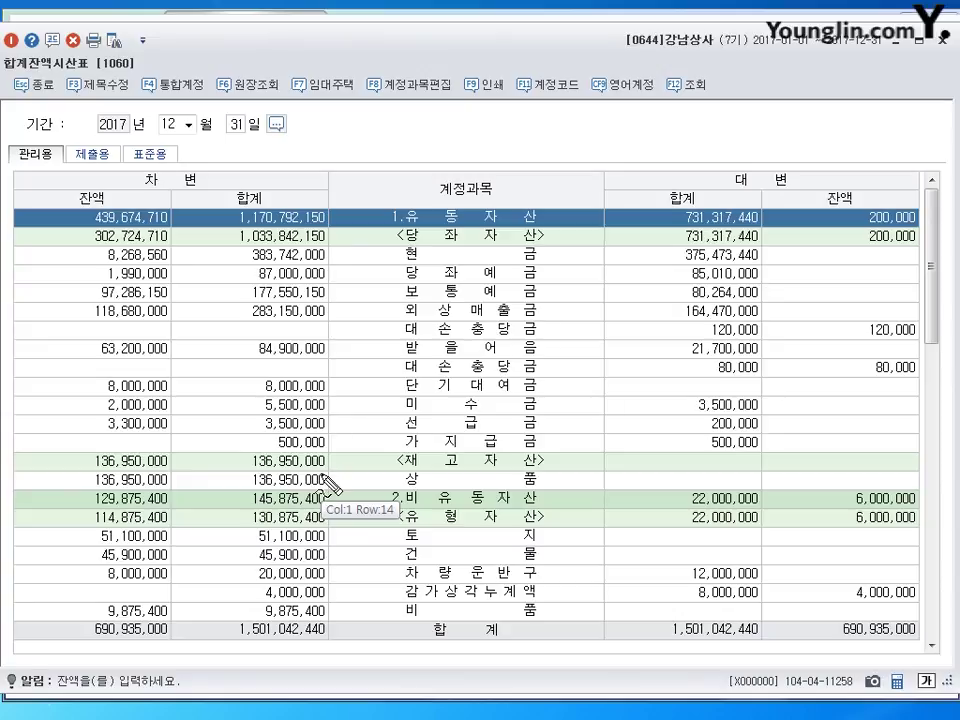
- Mark the 136,950,000 상품 balance on the trial balance, then clear the markings
{"action": "mouse_move", "coordinate": [178, 478]}
{"action": "left_mouse_down"}
{"action": "mouse_move", "coordinate": [130, 505]}
{"action": "mouse_move", "coordinate": [185, 485]}
{"action": "mouse_move", "coordinate": [316, 478]}
{"action": "left_mouse_up"}
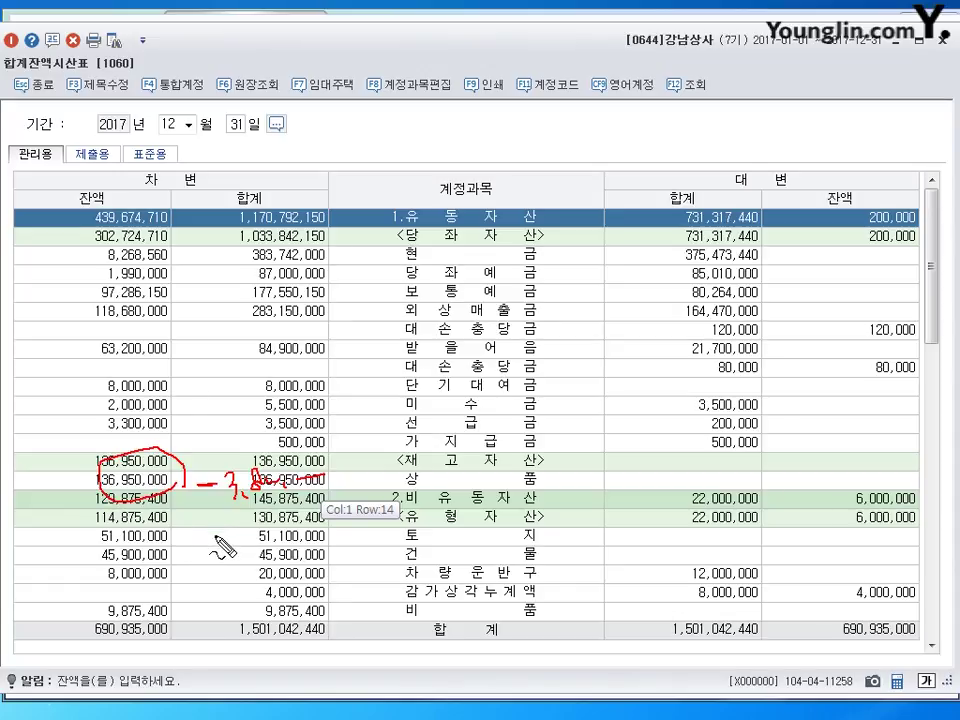
{"action": "mouse_move", "coordinate": [198, 546]}
{"action": "left_mouse_down"}
{"action": "mouse_move", "coordinate": [211, 545]}
{"action": "mouse_move", "coordinate": [228, 576]}
{"action": "left_mouse_up"}
{"action": "mouse_move", "coordinate": [236, 565]}
{"action": "left_mouse_down"}
{"action": "mouse_move", "coordinate": [250, 572]}
{"action": "mouse_move", "coordinate": [246, 556]}
{"action": "mouse_move", "coordinate": [270, 546]}
{"action": "mouse_move", "coordinate": [346, 534]}
{"action": "left_mouse_up"}
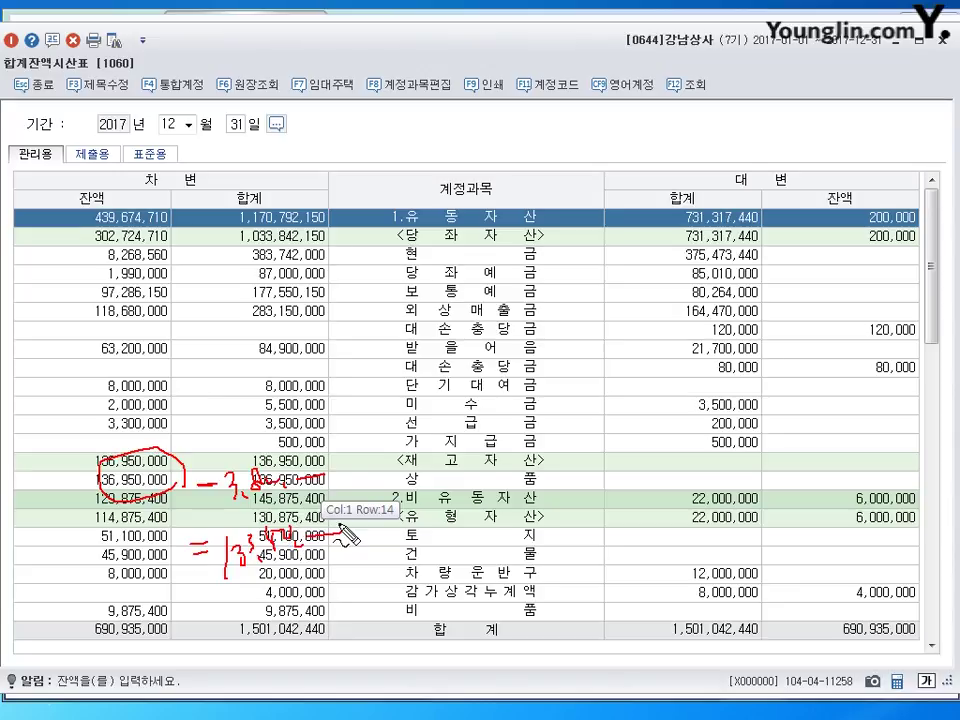
{"action": "key", "text": "Escape"}
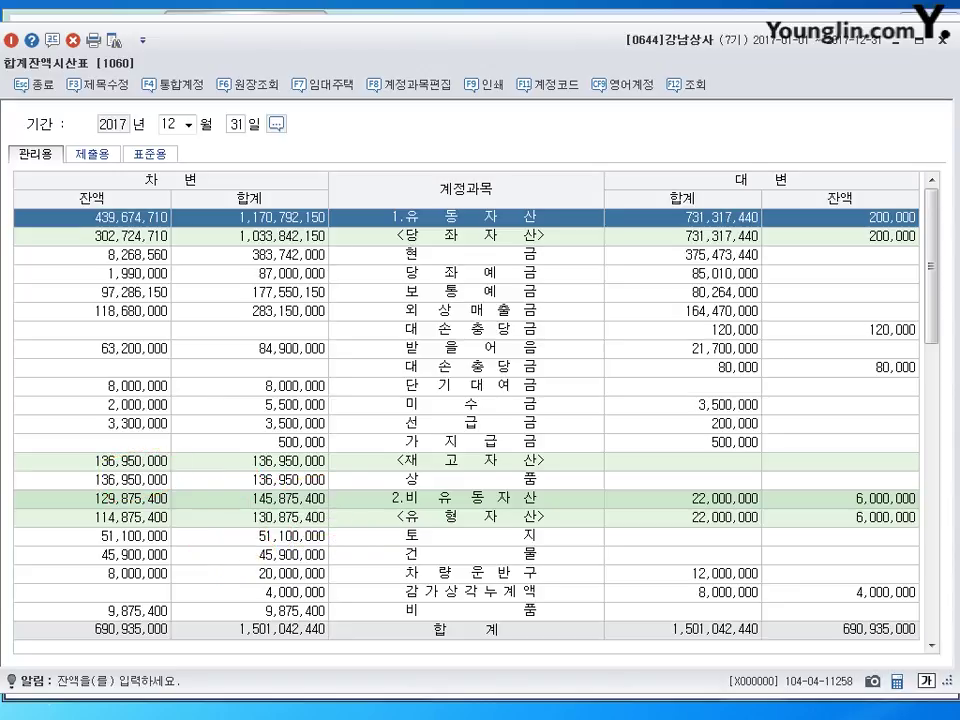
- Post the 133,150,000 closing entry: debit 상품매출원가, credit 0146 상품, then close the journal
{"action": "left_click", "coordinate": [893, 44]}
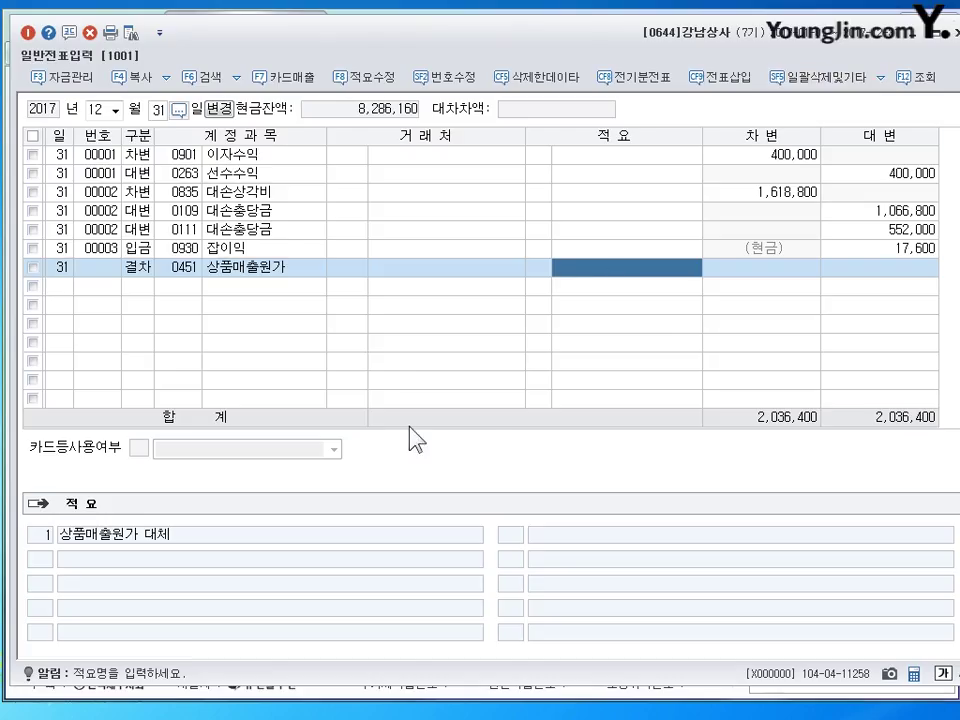
{"action": "key", "text": "Return"}
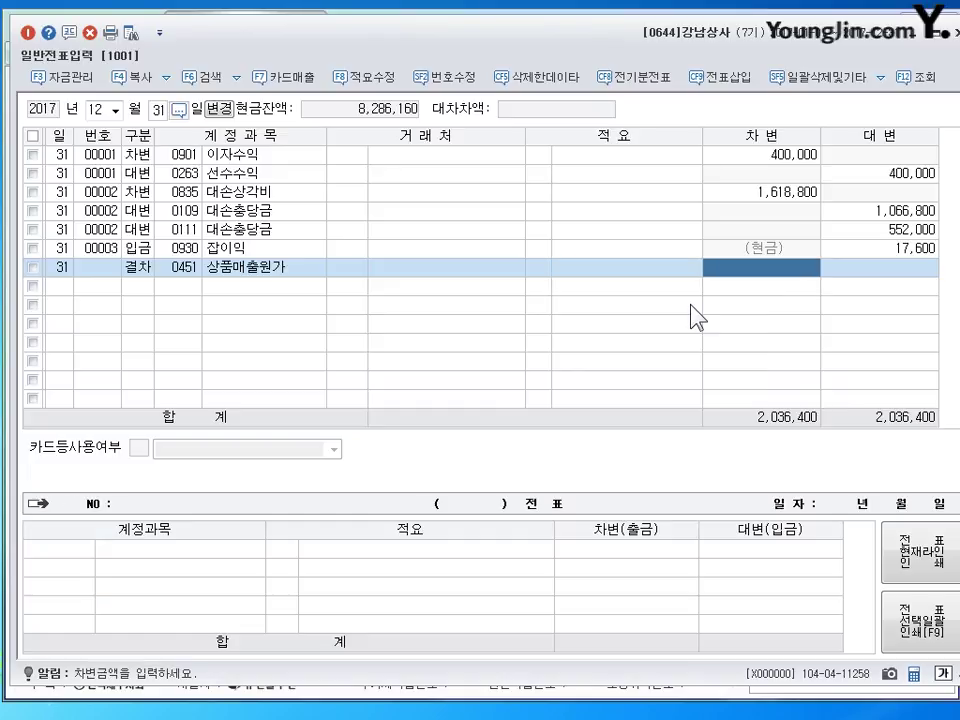
{"action": "type", "text": "1"}
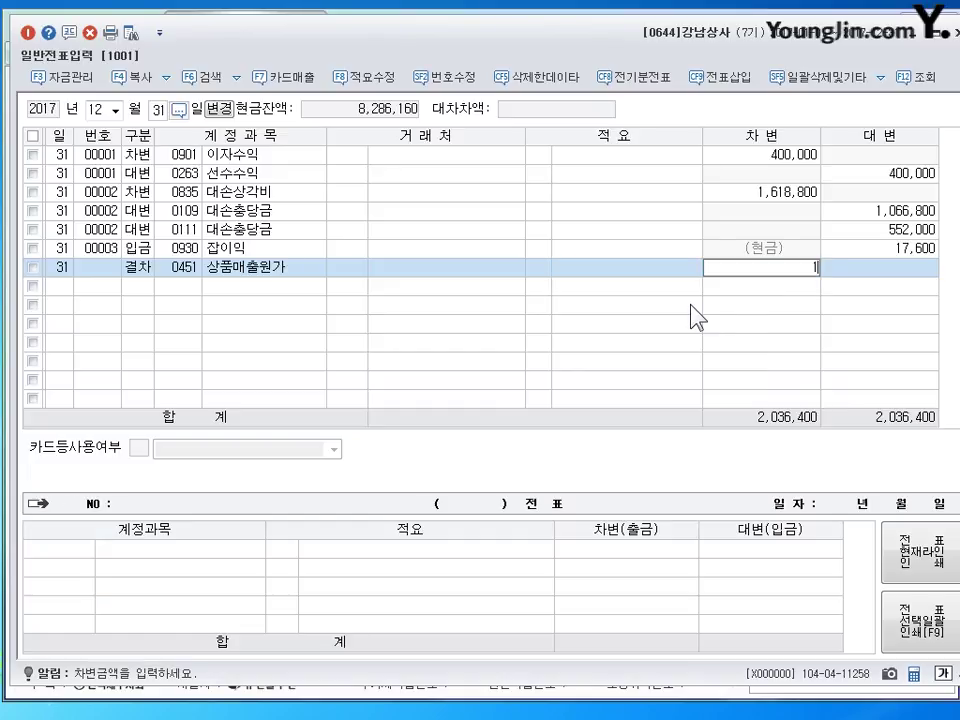
{"action": "type", "text": "33,150,000"}
{"action": "key", "text": "Return"}
{"action": "type", "text": "6"}
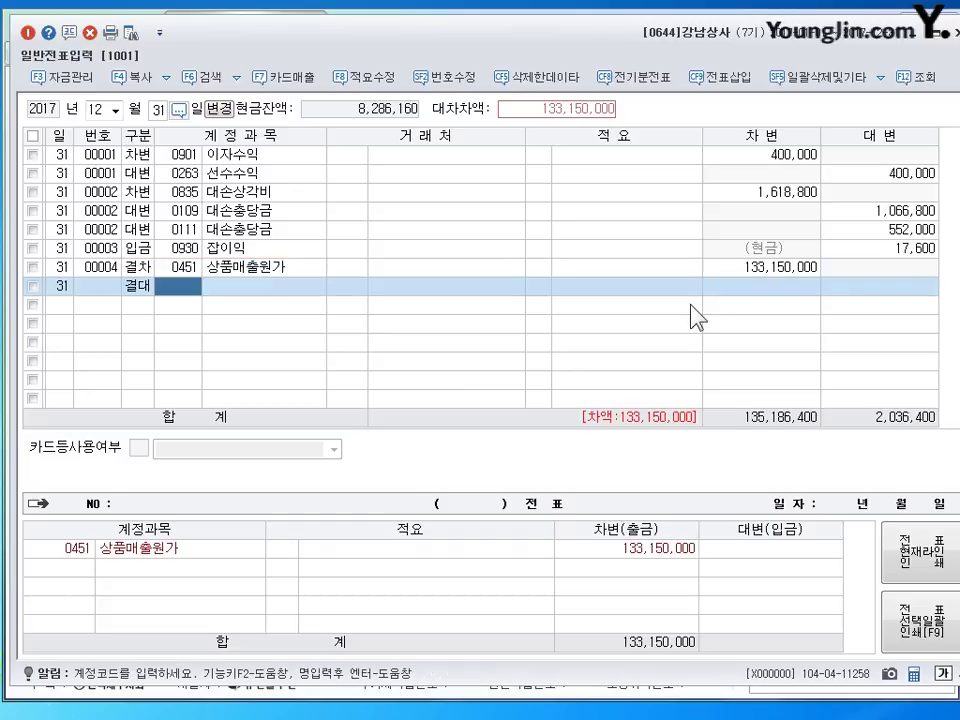
{"action": "type", "text": "146"}
{"action": "key", "text": "Return"}
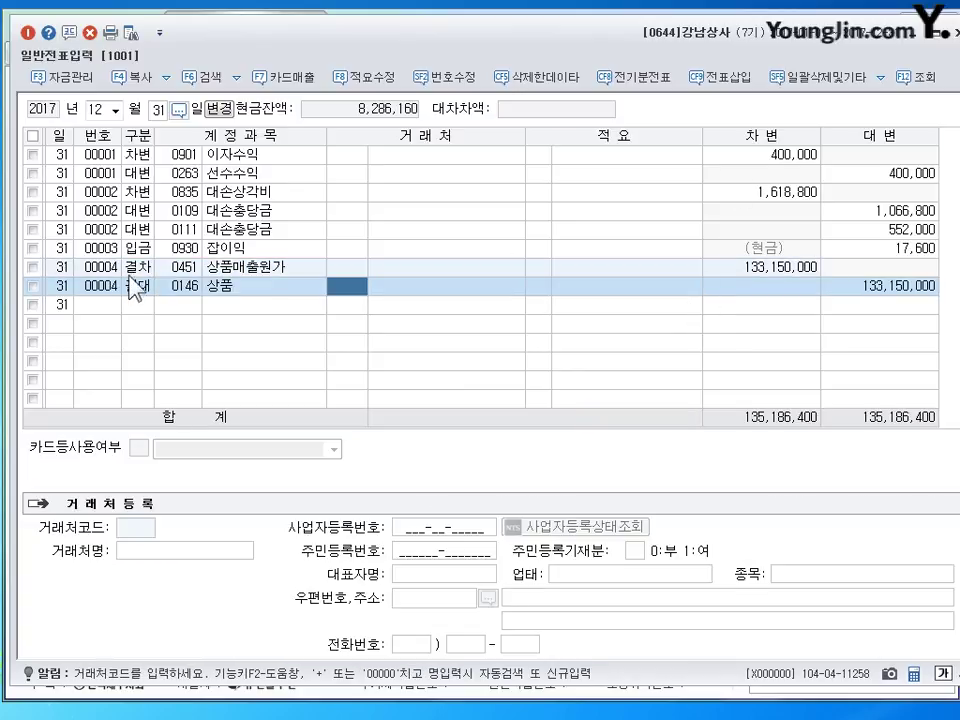
{"action": "left_click", "coordinate": [140, 287]}
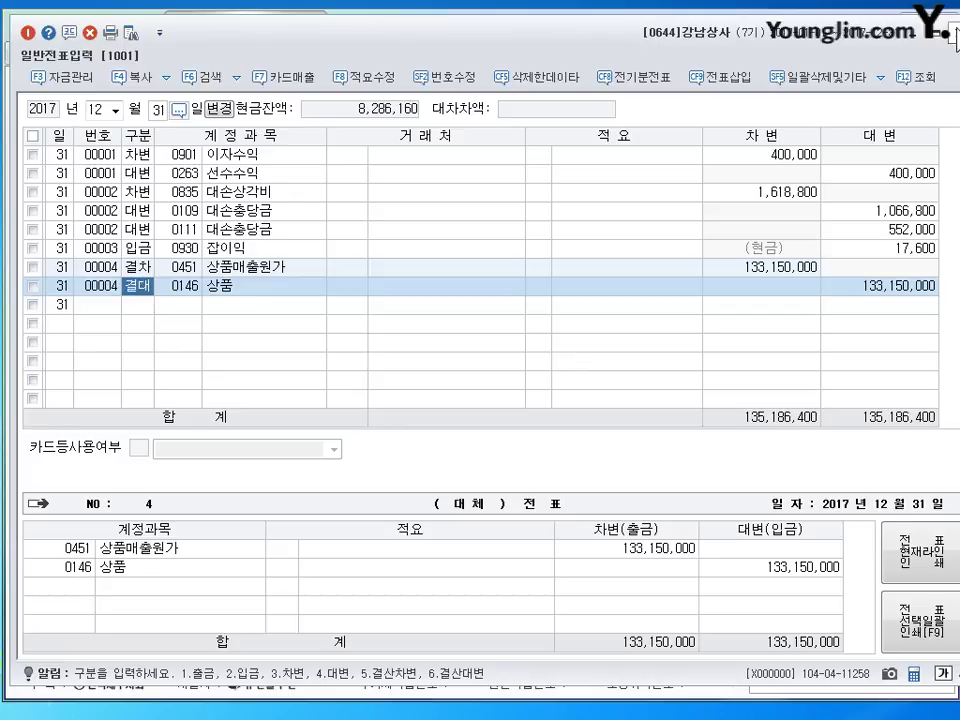
{"action": "key", "text": "Escape"}
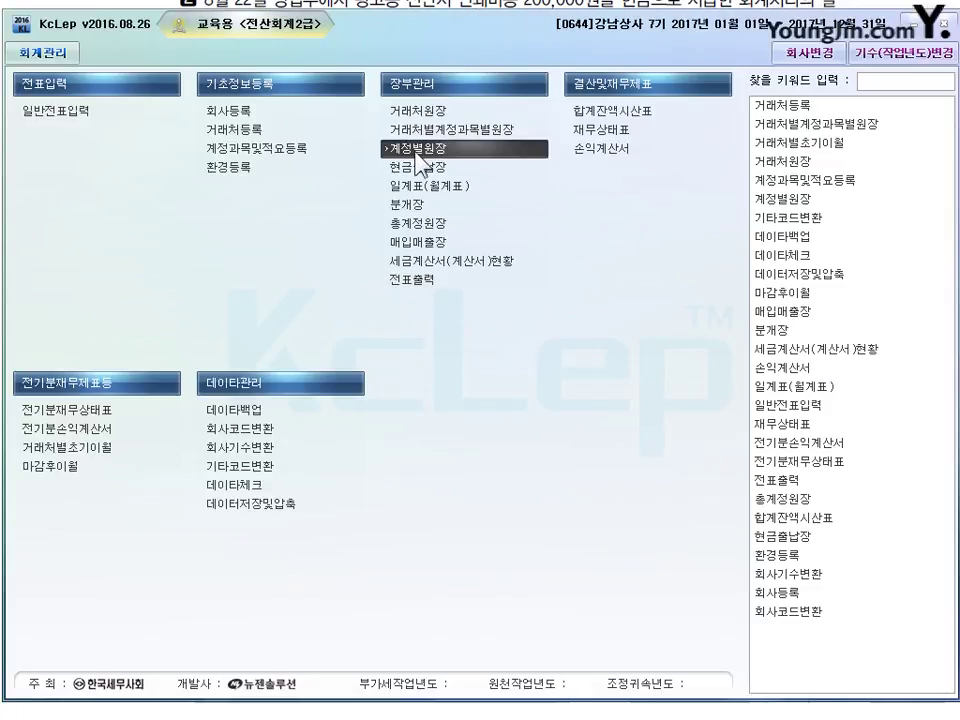
- Query 계정별원장 for April 1–30, 2017 starting at account 0108 외상매출금
{"action": "left_click", "coordinate": [405, 150]}
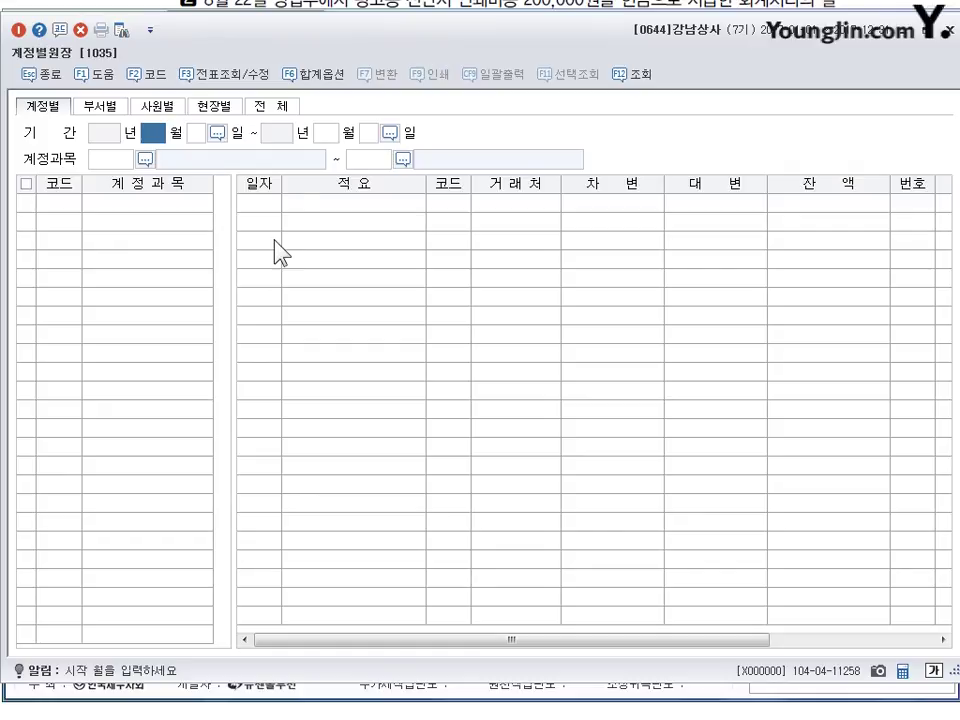
{"action": "type", "text": "4"}
{"action": "key", "text": "Return"}
{"action": "type", "text": "1"}
{"action": "key", "text": "Return"}
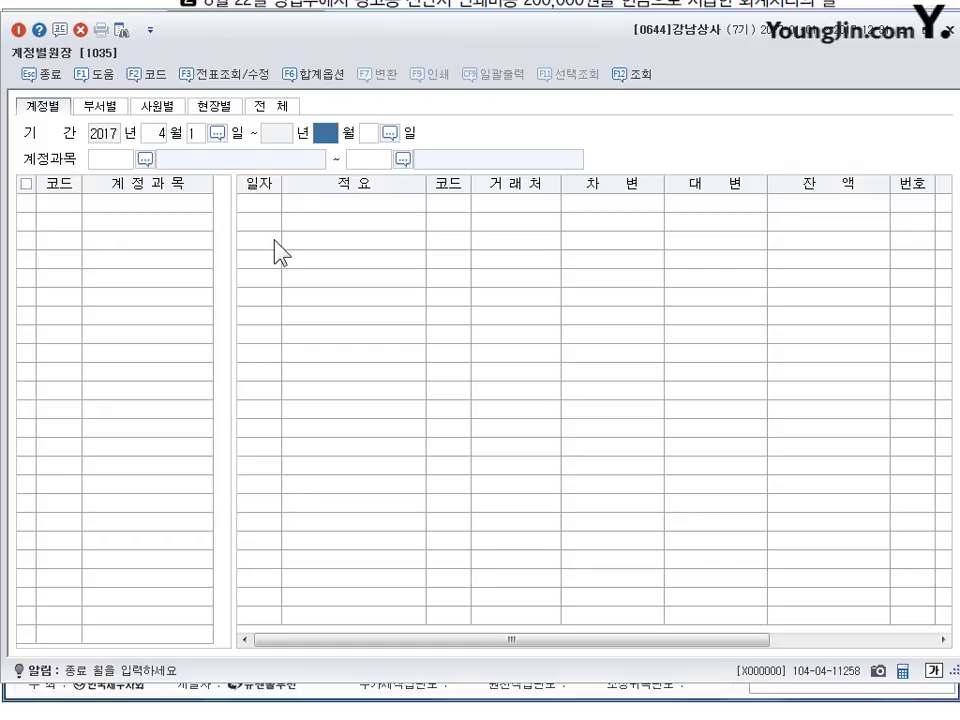
{"action": "type", "text": "12"}
{"action": "type", "text": "4"}
{"action": "key", "text": "Return"}
{"action": "key", "text": "Return"}
{"action": "type", "text": "0108"}
{"action": "key", "text": "Return"}
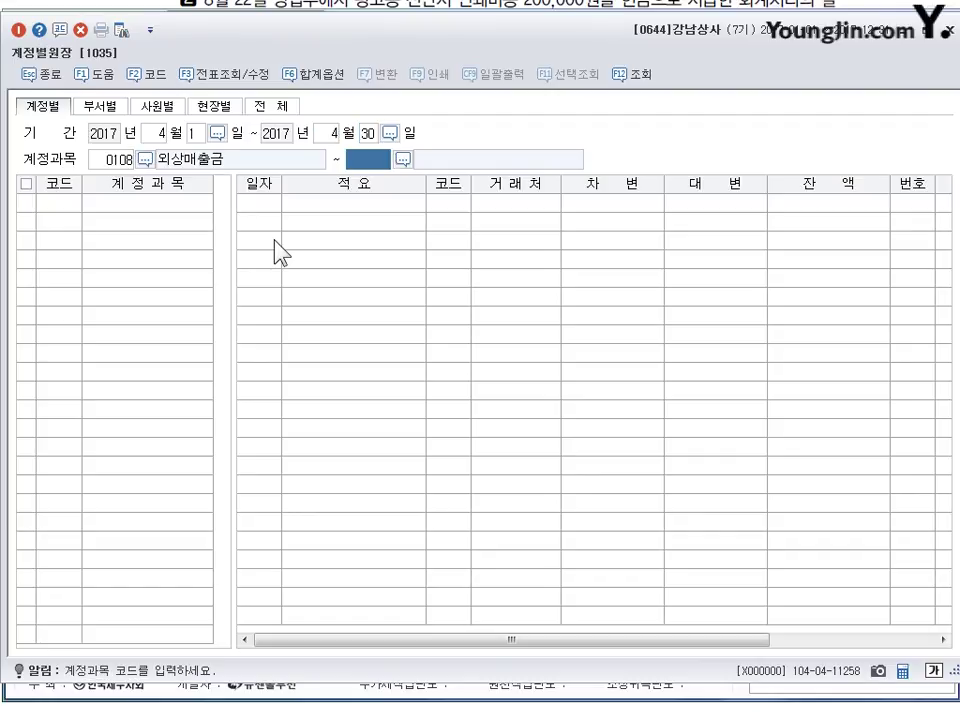
{"action": "key", "text": "Return"}
- Set the account range to 0108 through 0108 instead of 0410
{"action": "key", "text": "shift+Tab"}
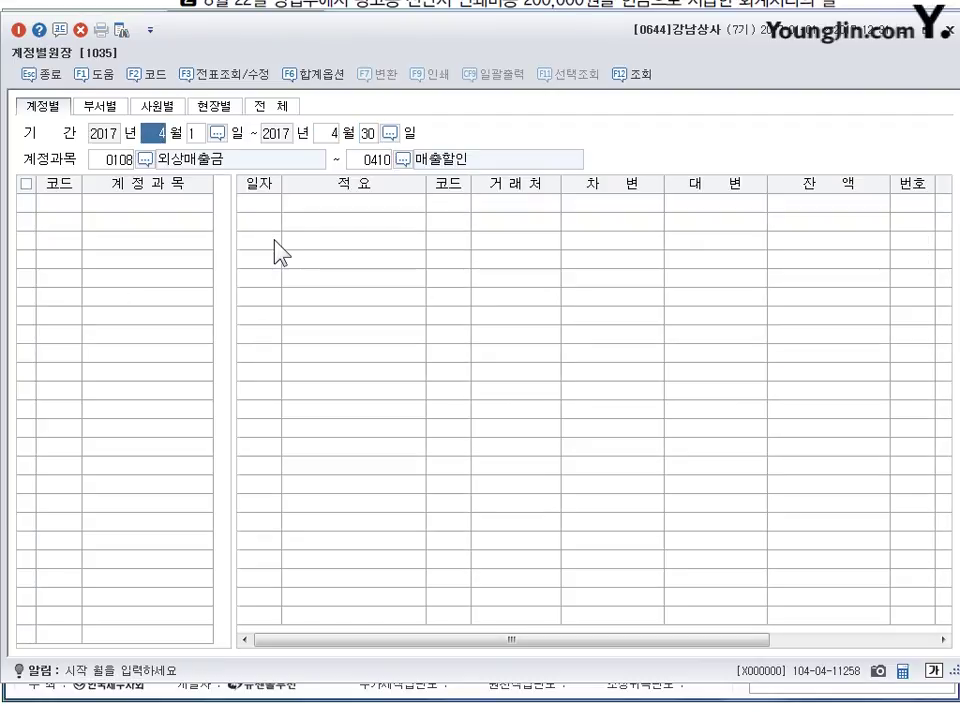
{"action": "key", "text": "Return"}
{"action": "key", "text": "Return"}
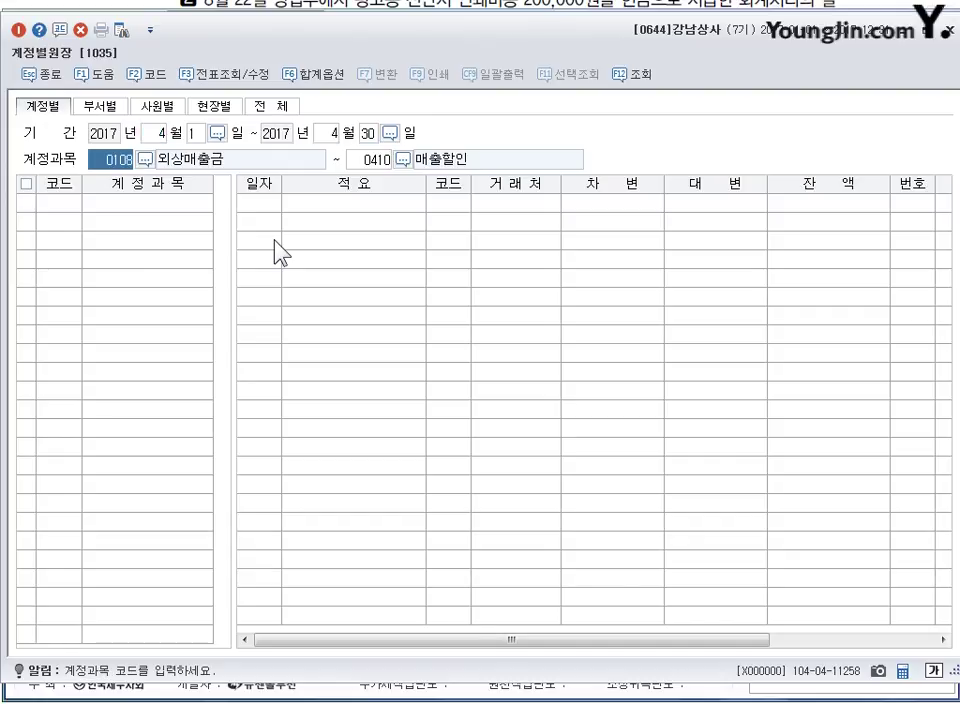
{"action": "key", "text": "Return"}
{"action": "type", "text": "0108"}
{"action": "key", "text": "Return"}
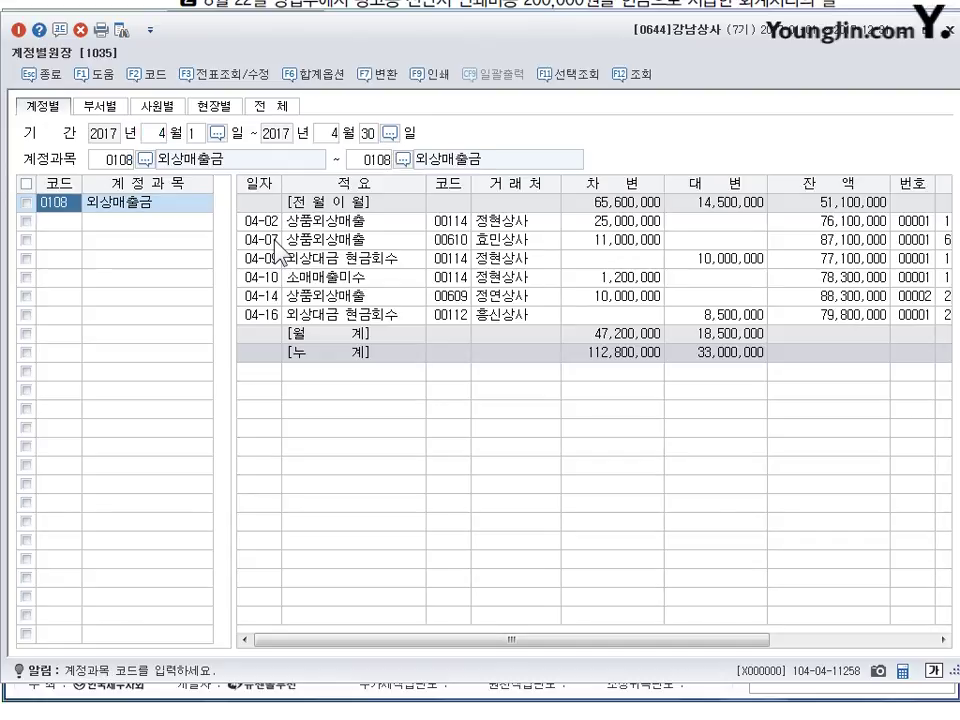
- Review the April collections of 10,000,000 and 8,500,000, then close the ledger
{"action": "left_click", "coordinate": [735, 258]}
{"action": "key", "text": "Down"}
{"action": "key", "text": "Down"}
{"action": "key", "text": "Down"}
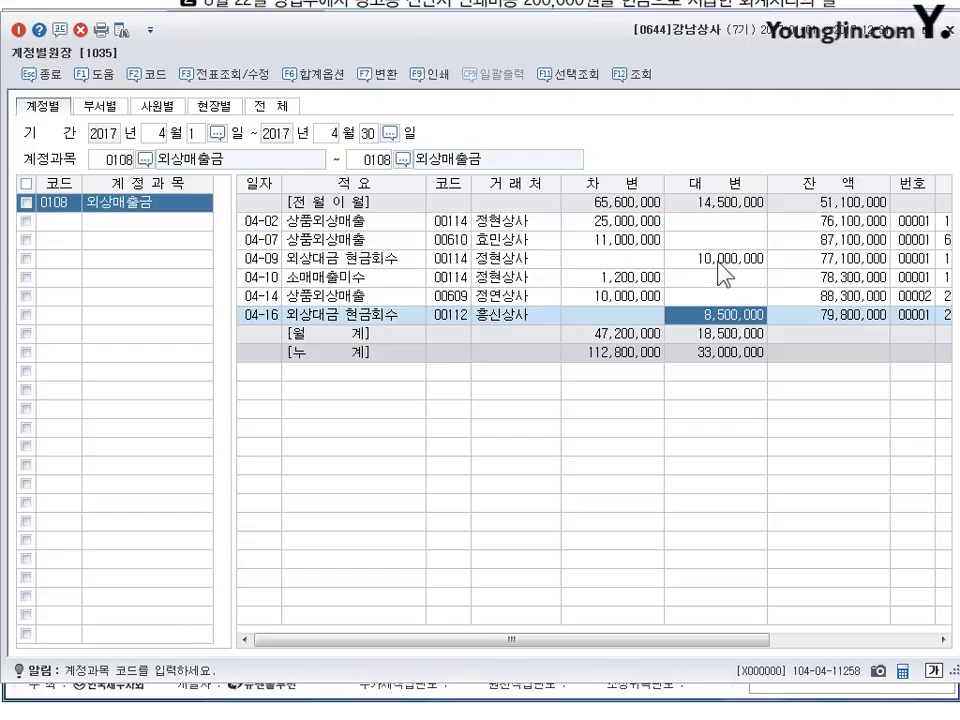
{"action": "key", "text": "Up"}
{"action": "key", "text": "Up"}
{"action": "key", "text": "Up"}
{"action": "key", "text": "Down"}
{"action": "key", "text": "Down"}
{"action": "key", "text": "Down"}
{"action": "key", "text": "Down"}
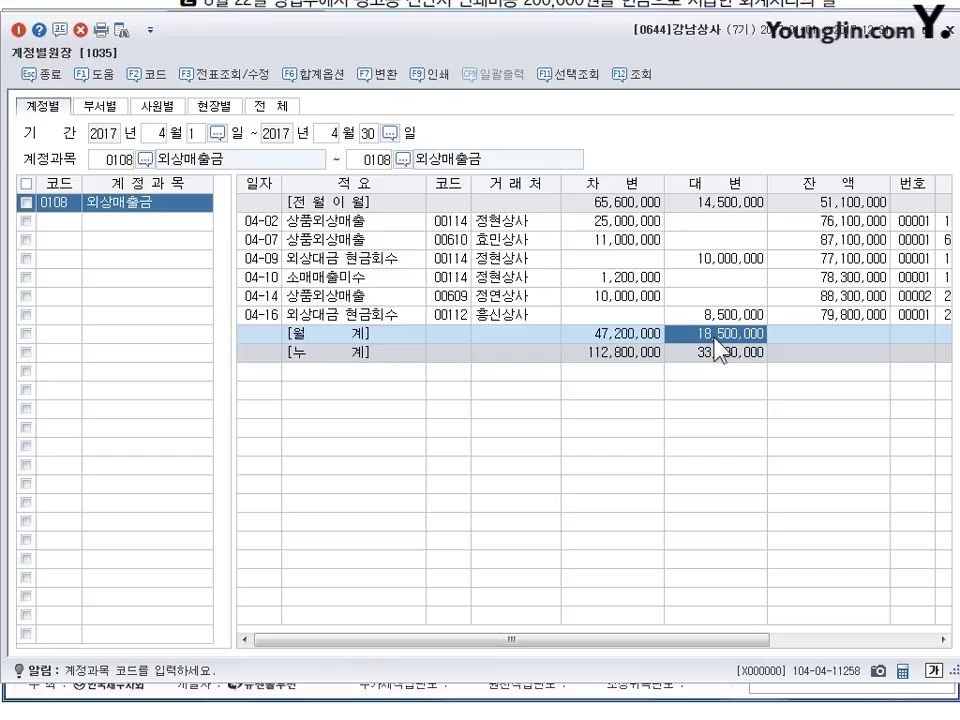
{"action": "left_click", "coordinate": [944, 30]}
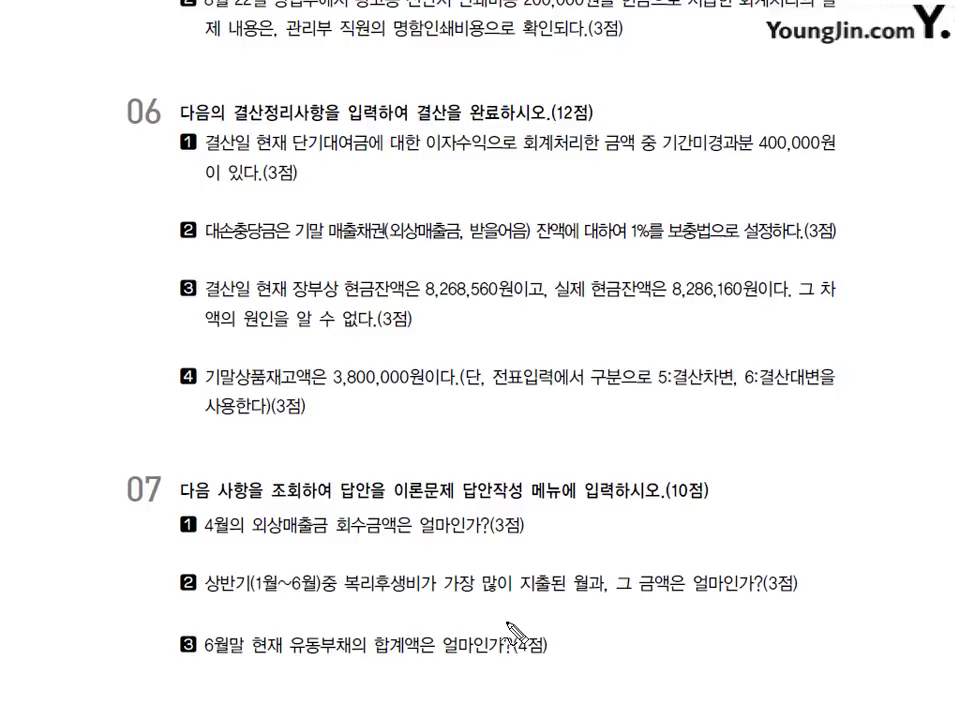
- Annotate exam question 2 about the highest 복리후생비 month, then erase the markings
{"action": "left_click_drag", "start_coordinate": [395, 572], "coordinate": [406, 601]}
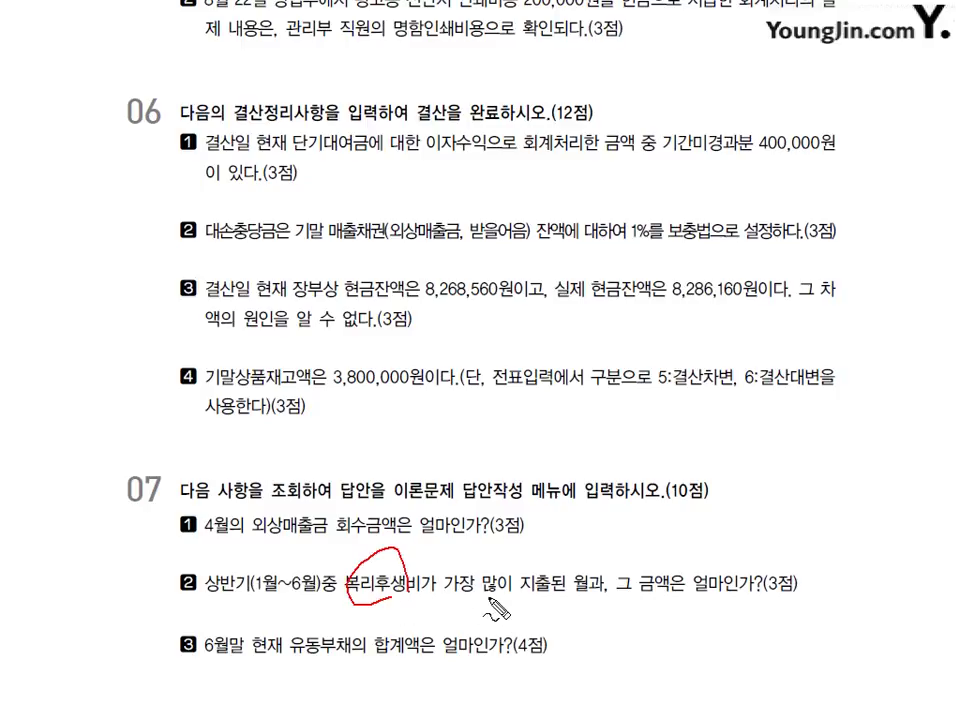
{"action": "left_click_drag", "start_coordinate": [465, 597], "coordinate": [565, 595]}
{"action": "left_click_drag", "start_coordinate": [625, 590], "coordinate": [720, 588]}
{"action": "mouse_move", "coordinate": [443, 599]}
{"action": "left_mouse_down"}
{"action": "mouse_move", "coordinate": [458, 628]}
{"action": "mouse_move", "coordinate": [489, 651]}
{"action": "mouse_move", "coordinate": [508, 615]}
{"action": "mouse_move", "coordinate": [543, 617]}
{"action": "left_mouse_up"}
{"action": "left_click_drag", "start_coordinate": [541, 558], "coordinate": [541, 603]}
{"action": "left_click_drag", "start_coordinate": [443, 590], "coordinate": [436, 658]}
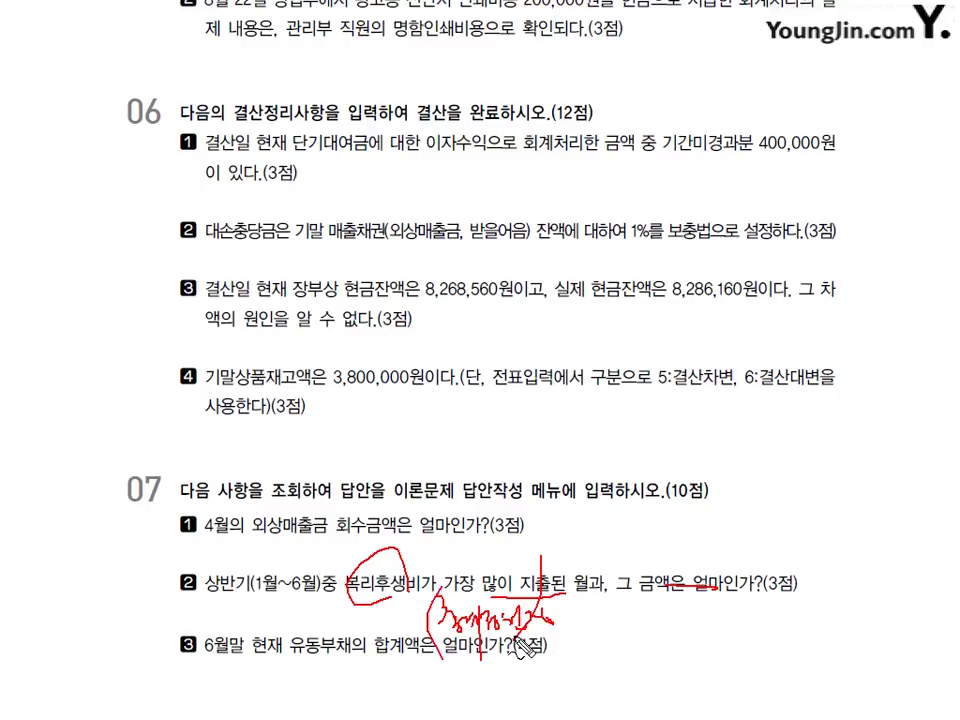
{"action": "key", "text": "Escape"}
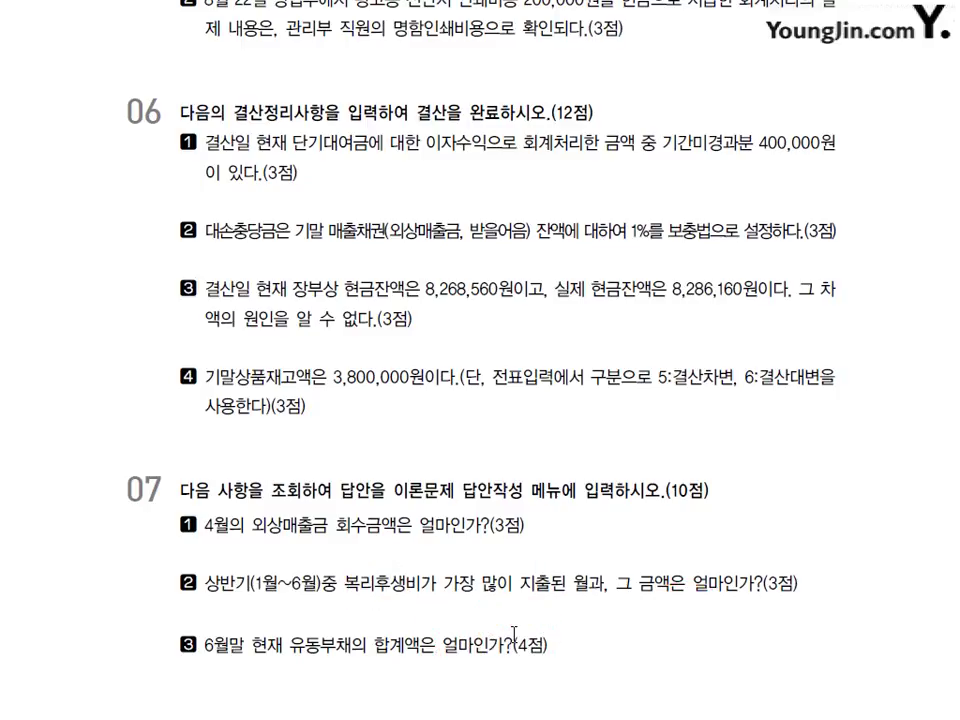
- Minimize the trial balance and switch back to the KcLep main menu
{"action": "key", "text": "alt+Tab"}
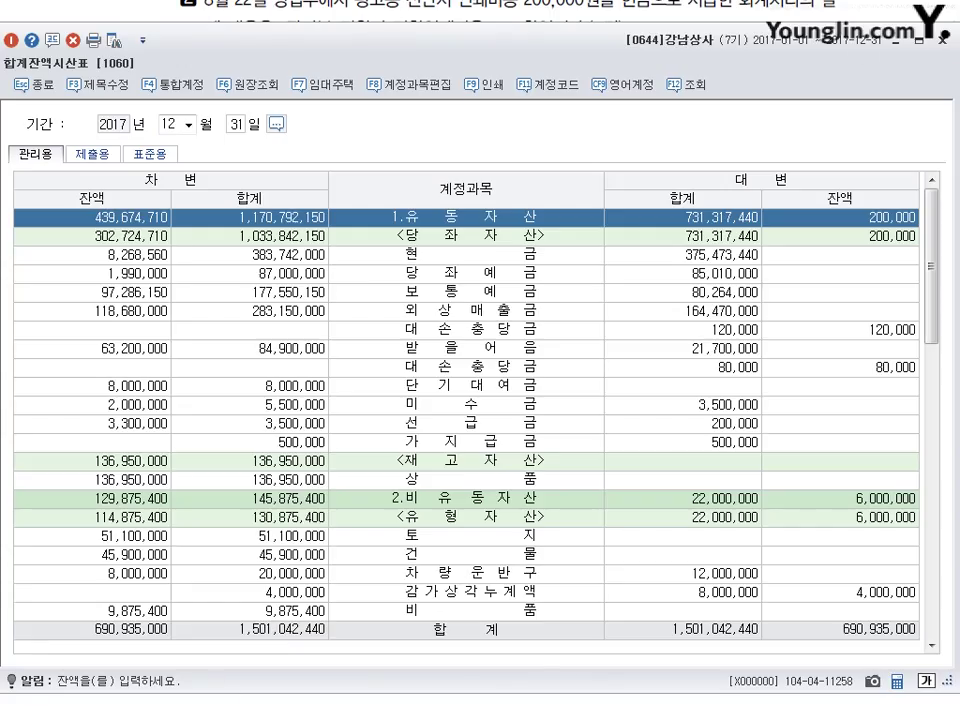
{"action": "left_click", "coordinate": [918, 41]}
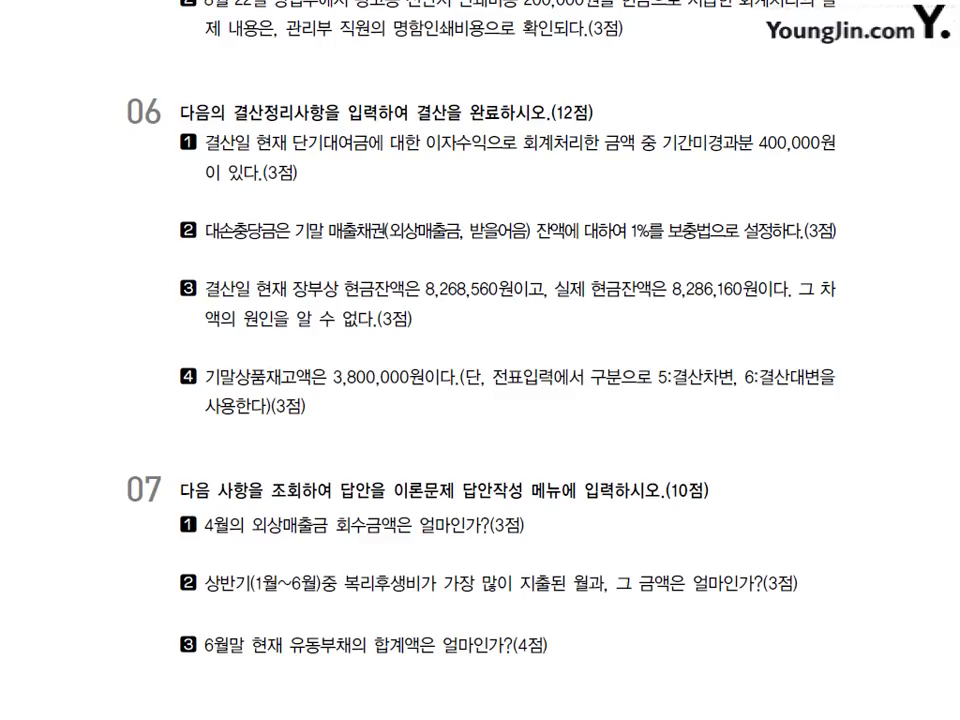
{"action": "key", "text": "alt+Tab"}
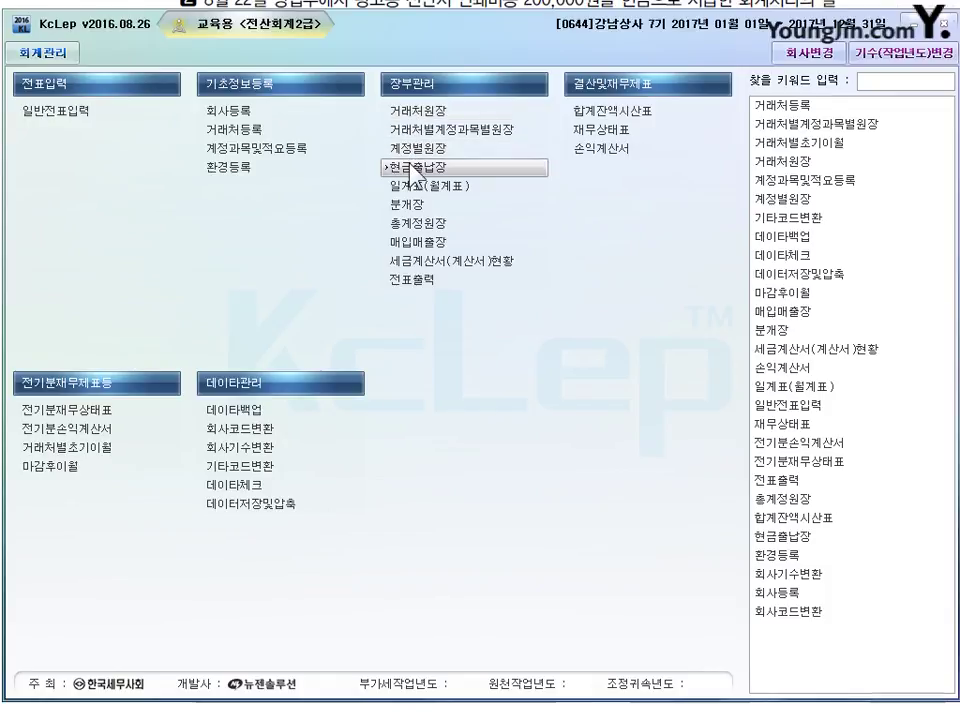
- Run 총계정원장 monthly for January 1 to June 30, 2017, account 0811 to 0811
{"action": "left_click", "coordinate": [422, 226]}
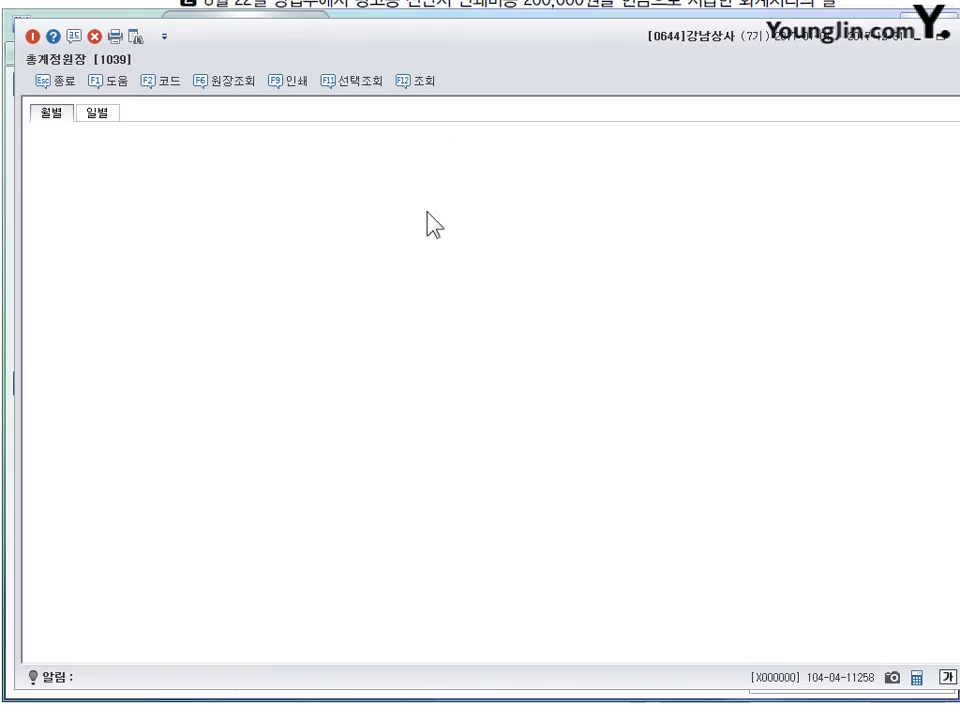
{"action": "type", "text": "1"}
{"action": "key", "text": "Return"}
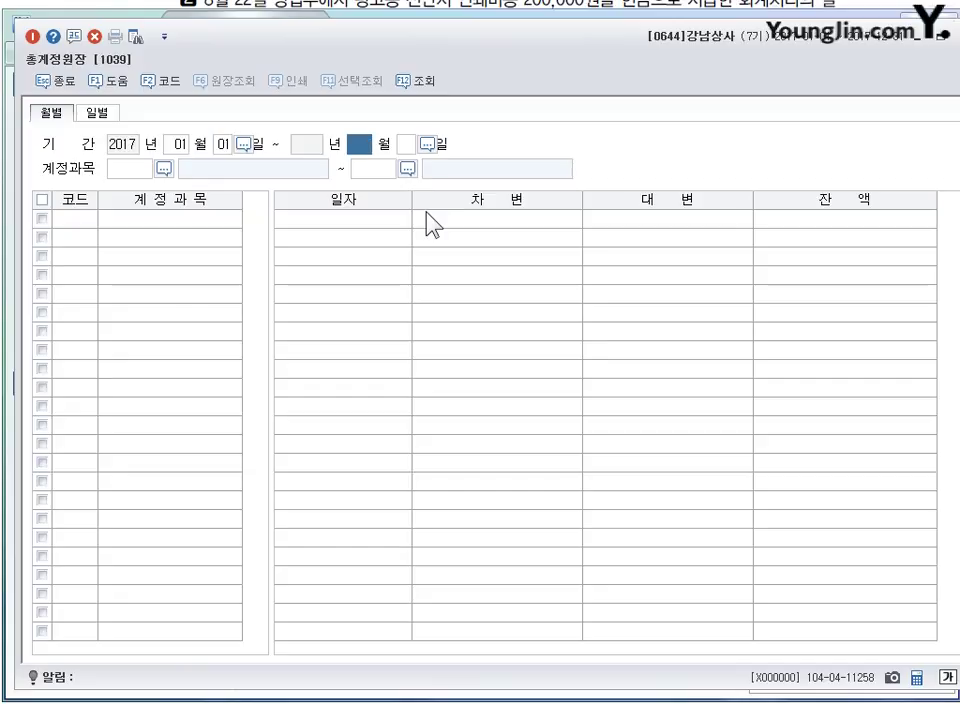
{"action": "type", "text": "6"}
{"action": "key", "text": "Return"}
{"action": "type", "text": "30"}
{"action": "key", "text": "Return"}
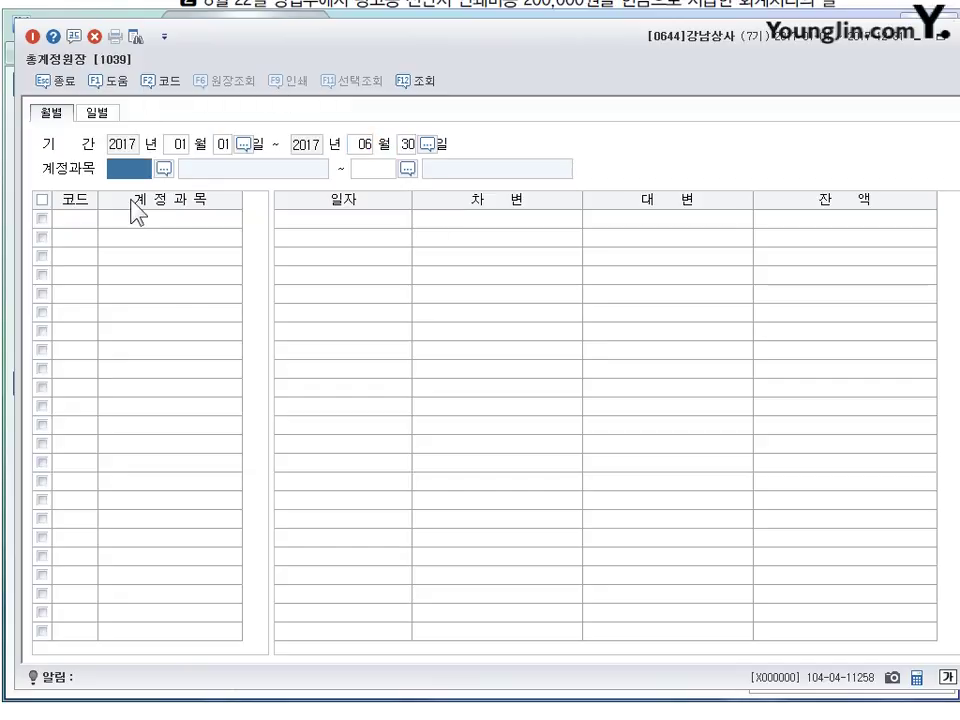
{"action": "type", "text": "811"}
{"action": "key", "text": "Return"}
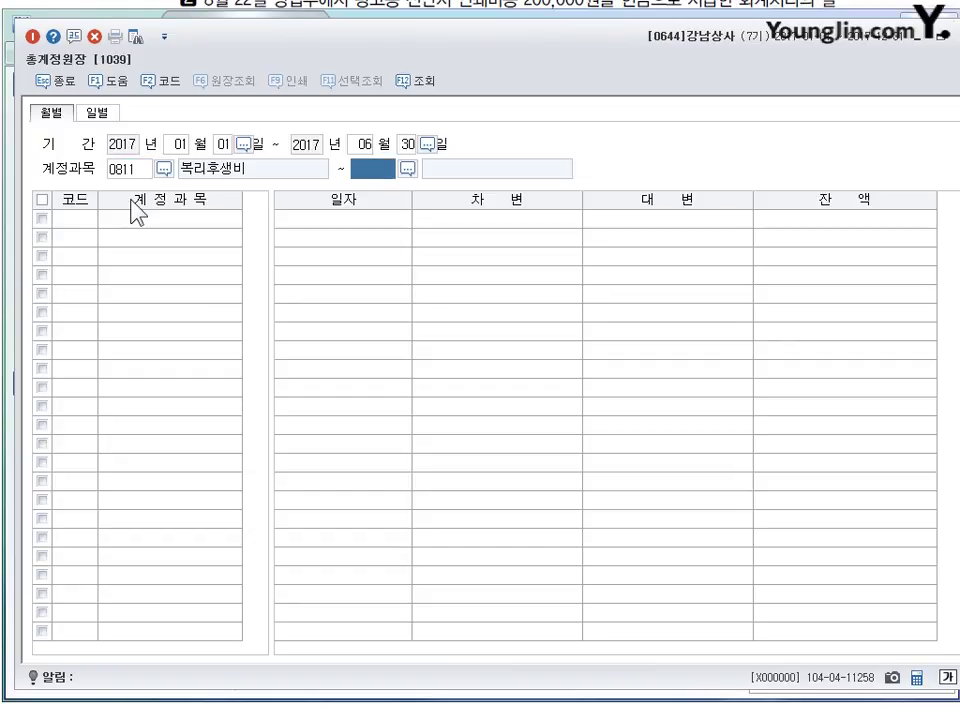
{"action": "type", "text": "811"}
{"action": "key", "text": "Return"}
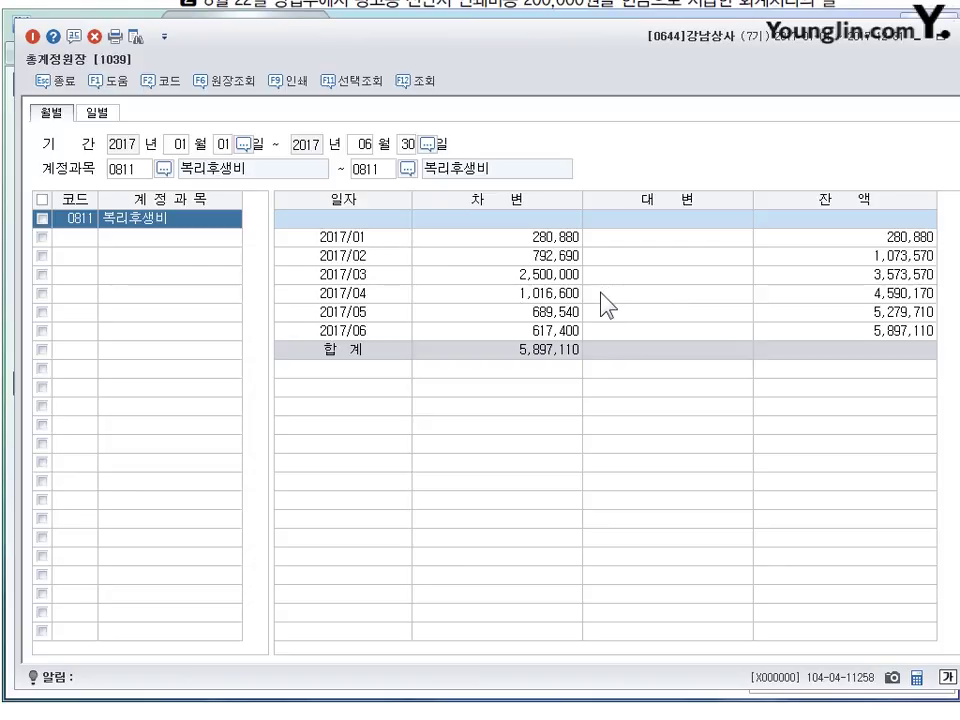
- Mark March at 2,500,000 as highest, close the ledger, and underline question 3
{"action": "left_click", "coordinate": [529, 275]}
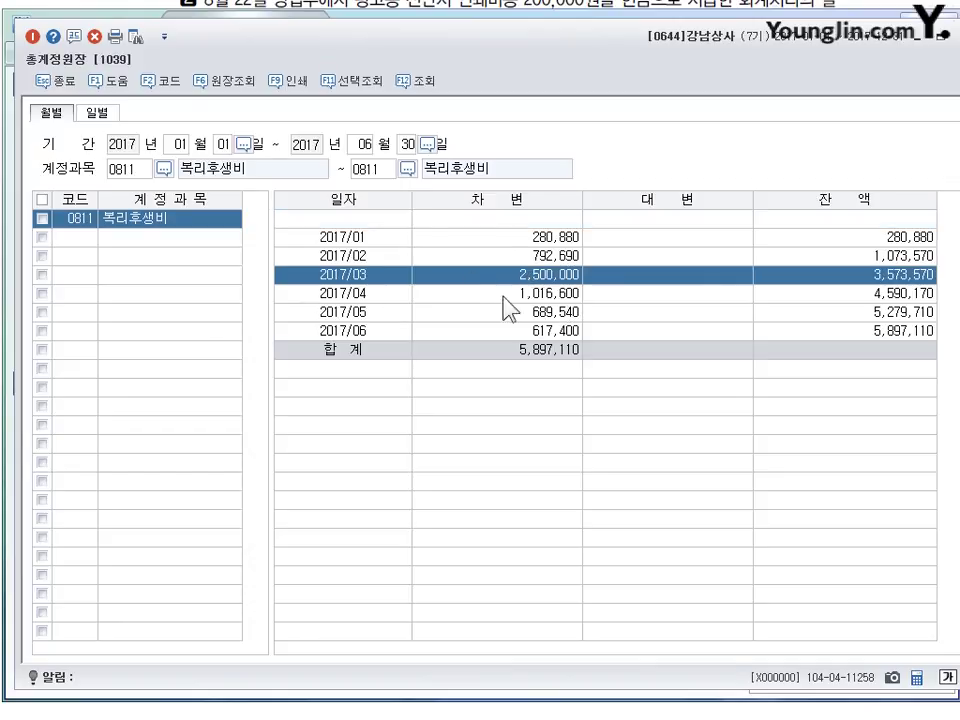
{"action": "left_click", "coordinate": [950, 37]}
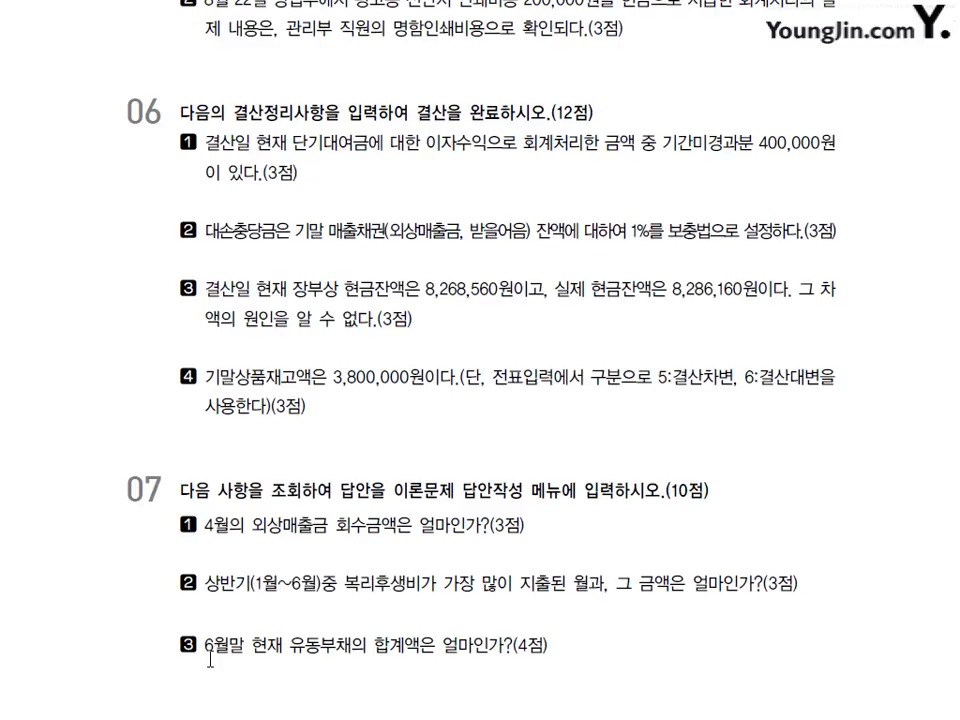
{"action": "left_click_drag", "start_coordinate": [221, 660], "coordinate": [402, 641]}
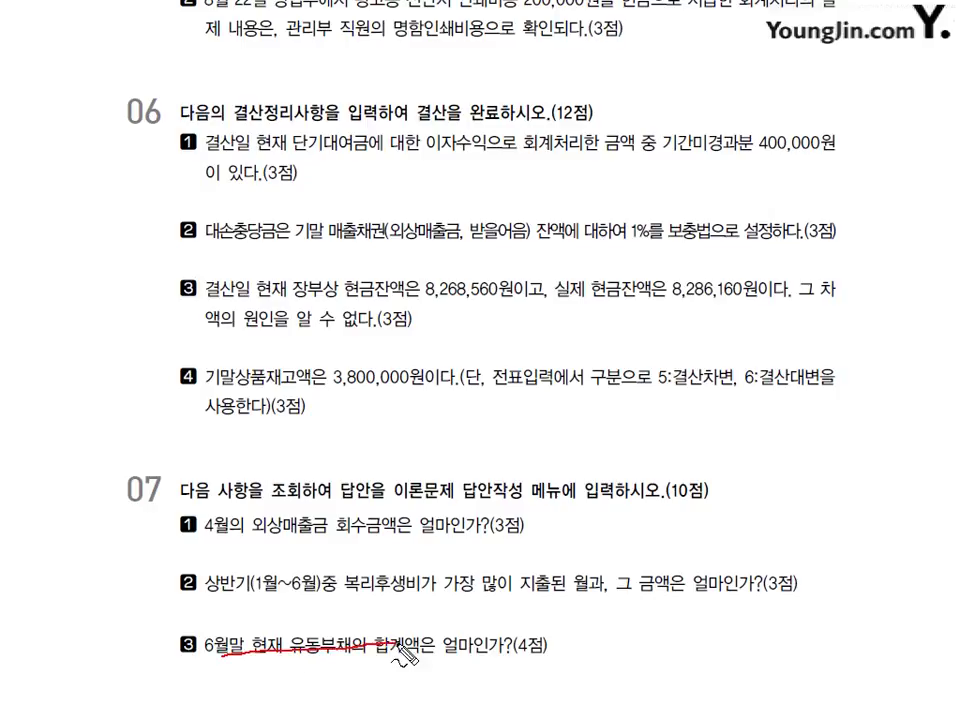